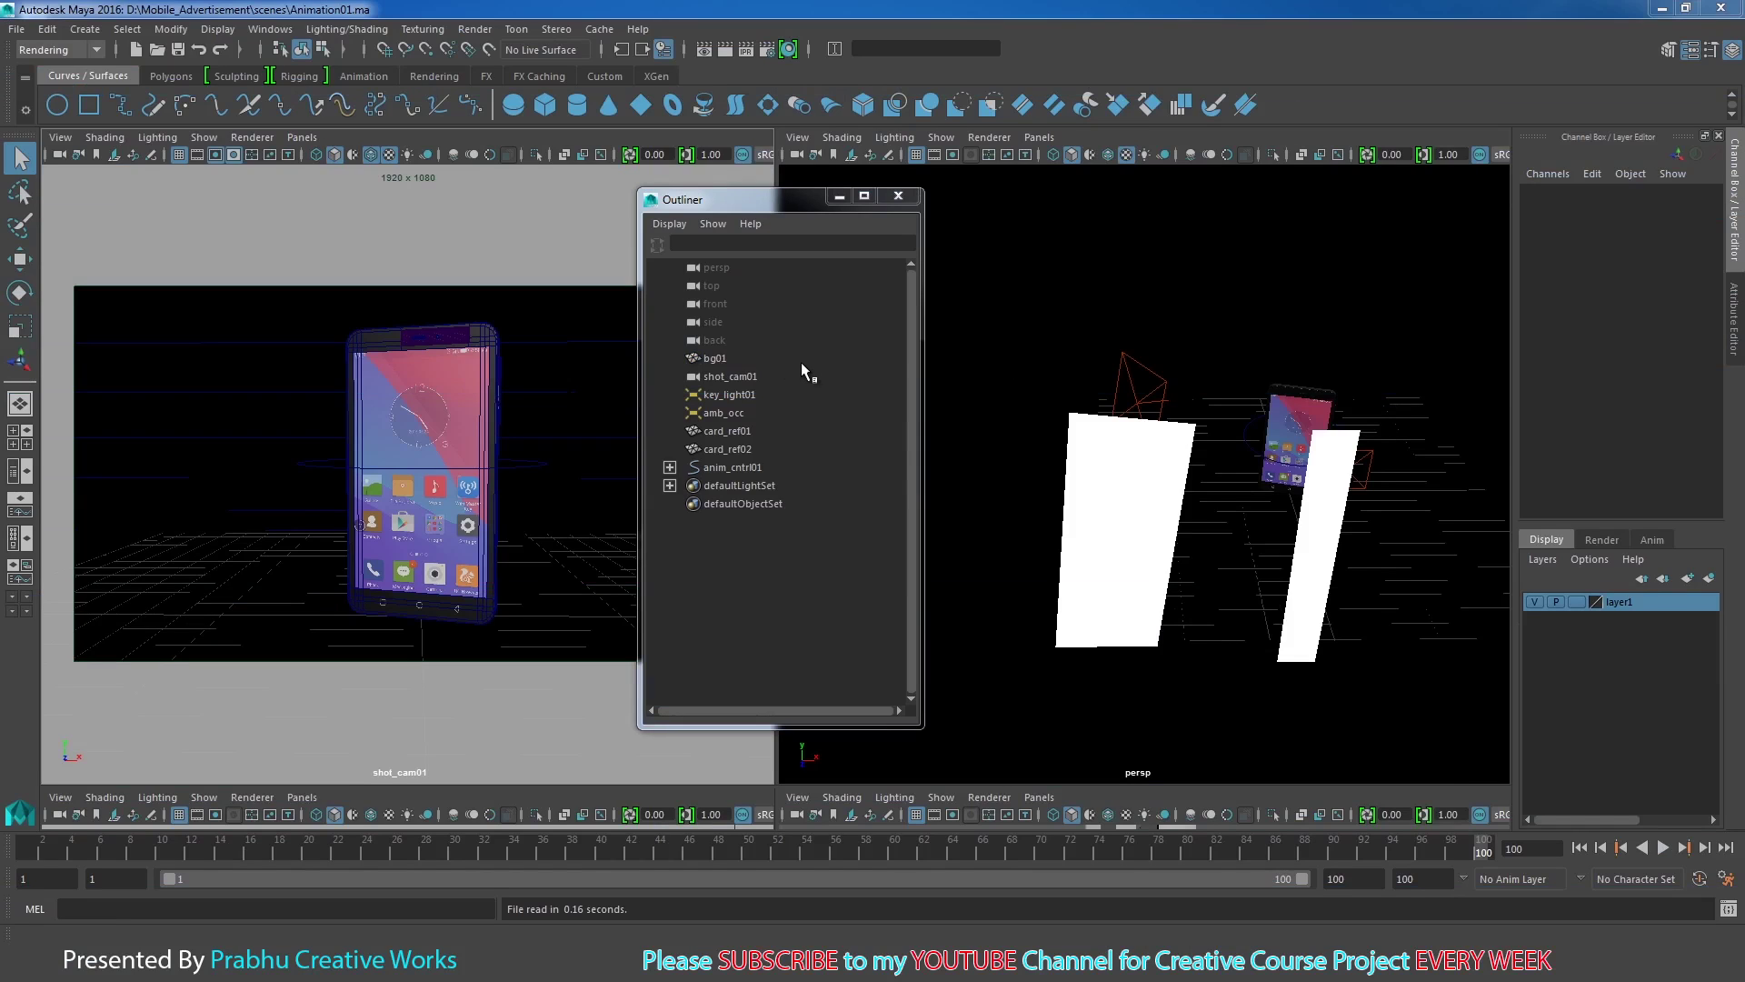
Step: In the Outliner, multi-select bg01, shot_cam01, key_light01, amb_occ, card_ref01, card_ref02 and anim_cntrl01
click(718, 358)
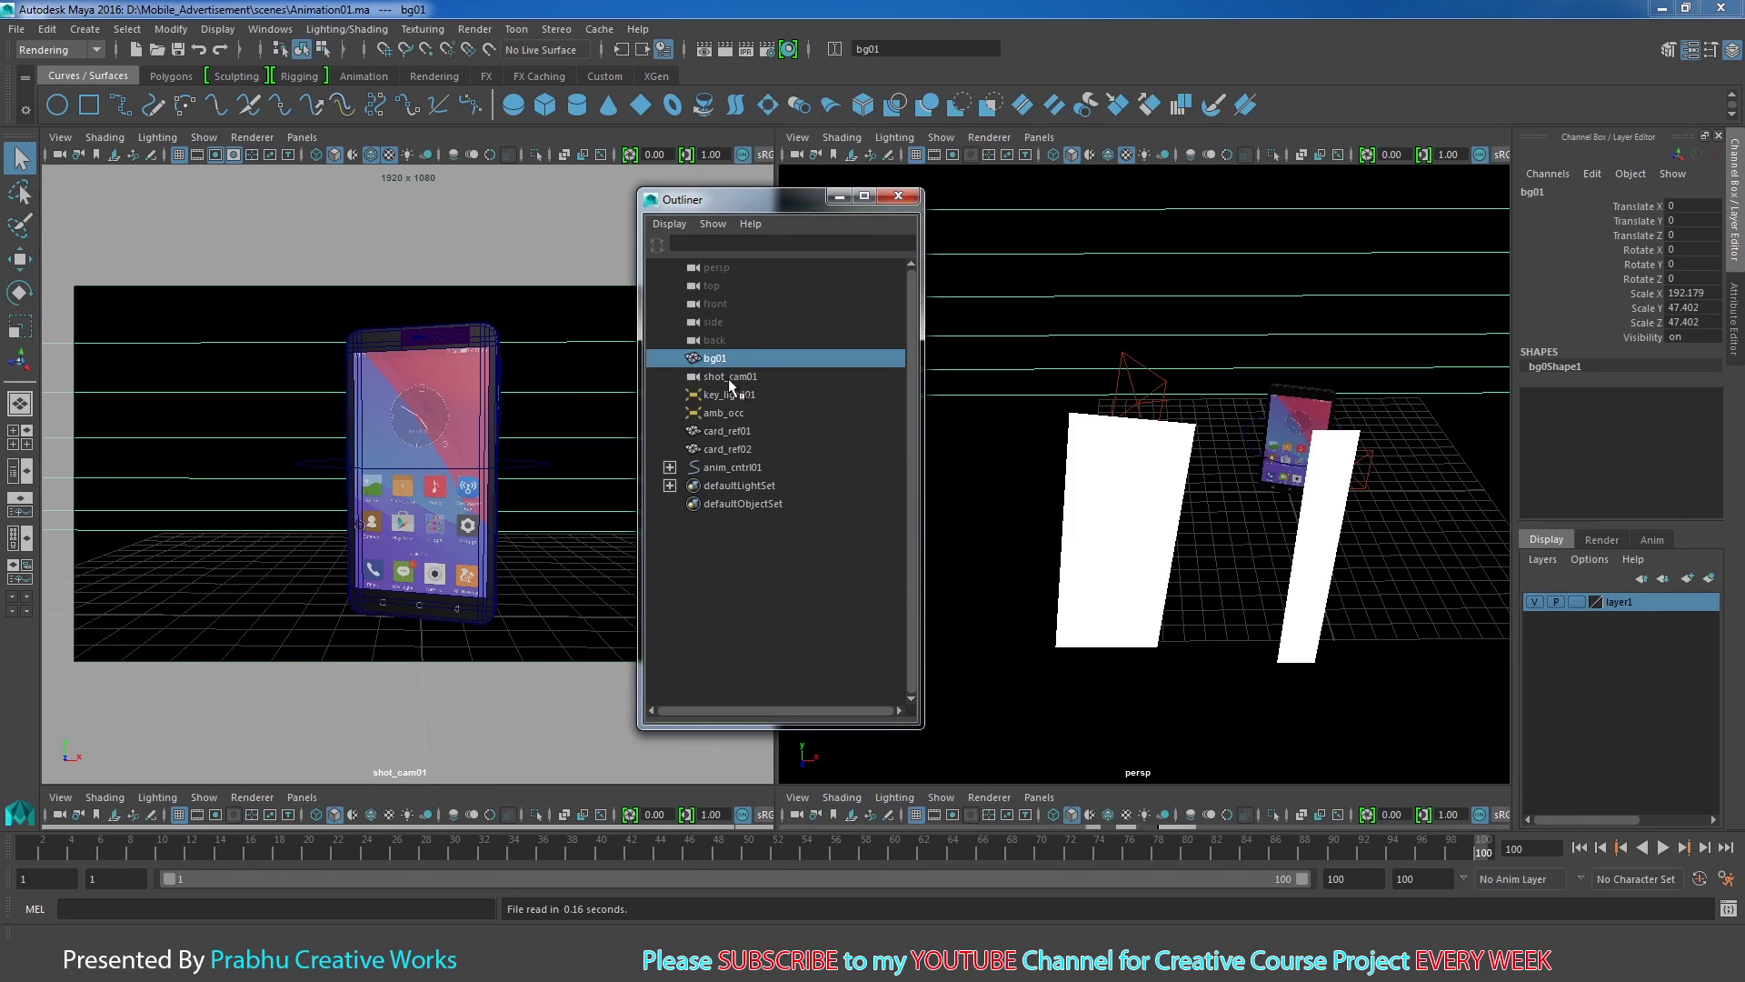
ctrl+click(710, 375)
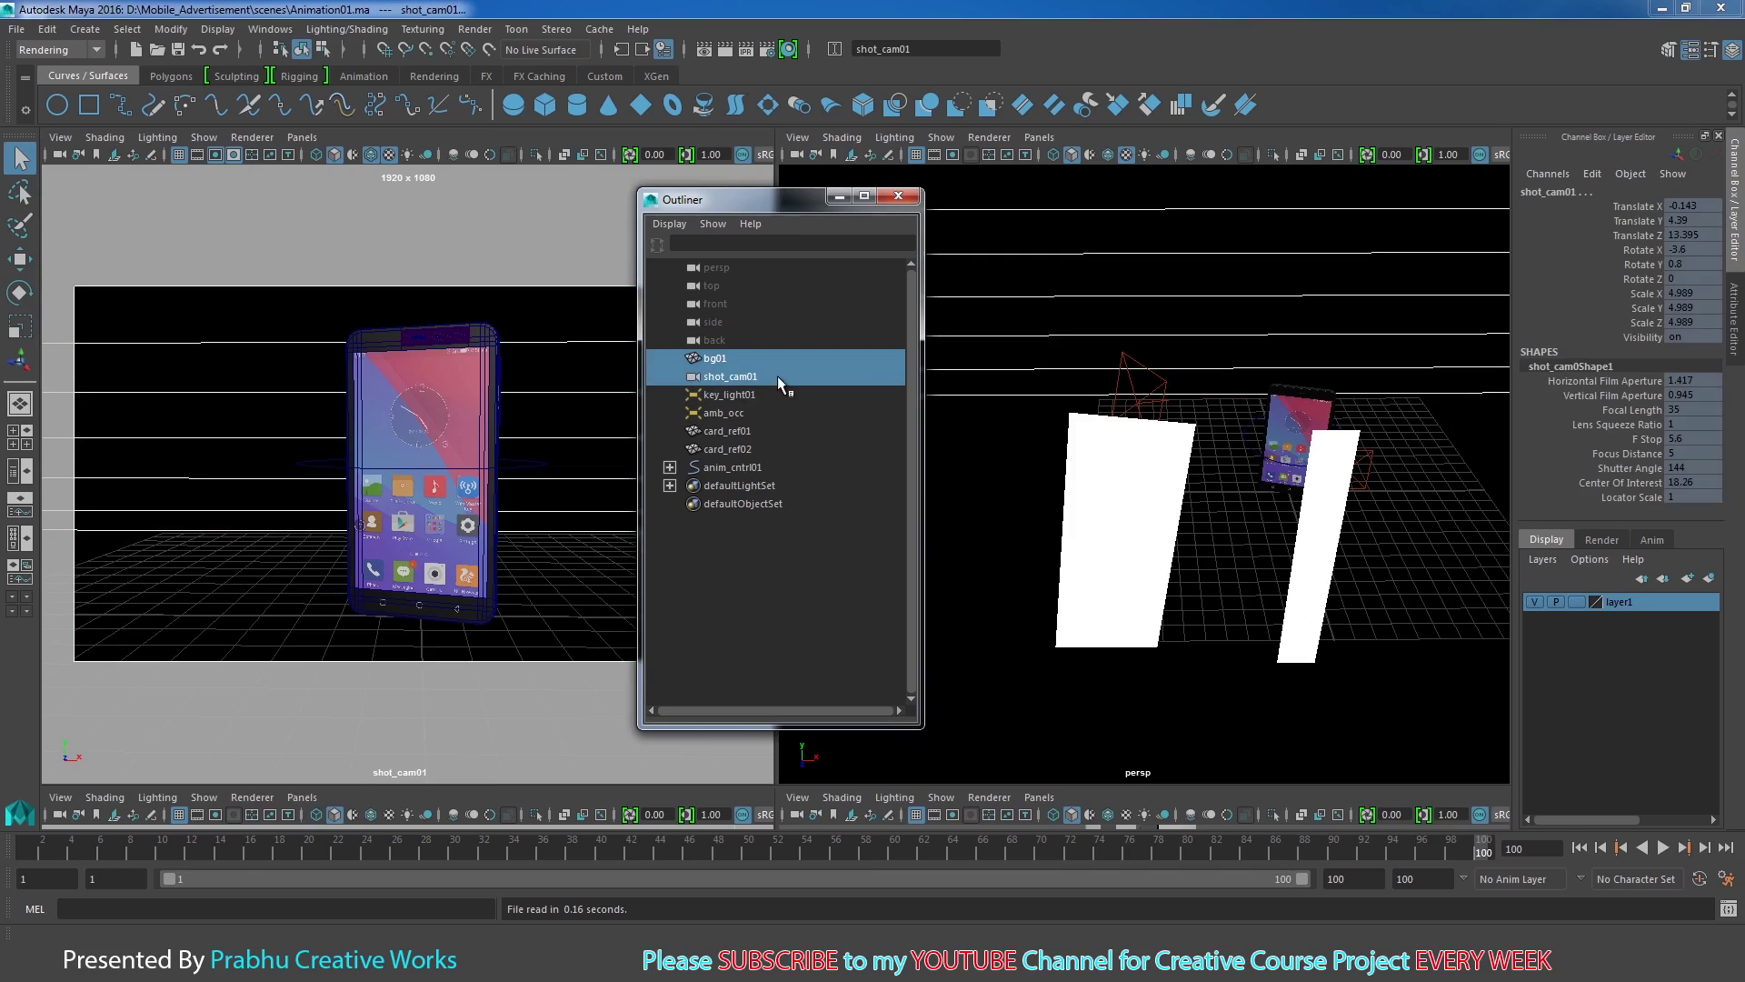
ctrl+click(720, 396)
ctrl+click(712, 415)
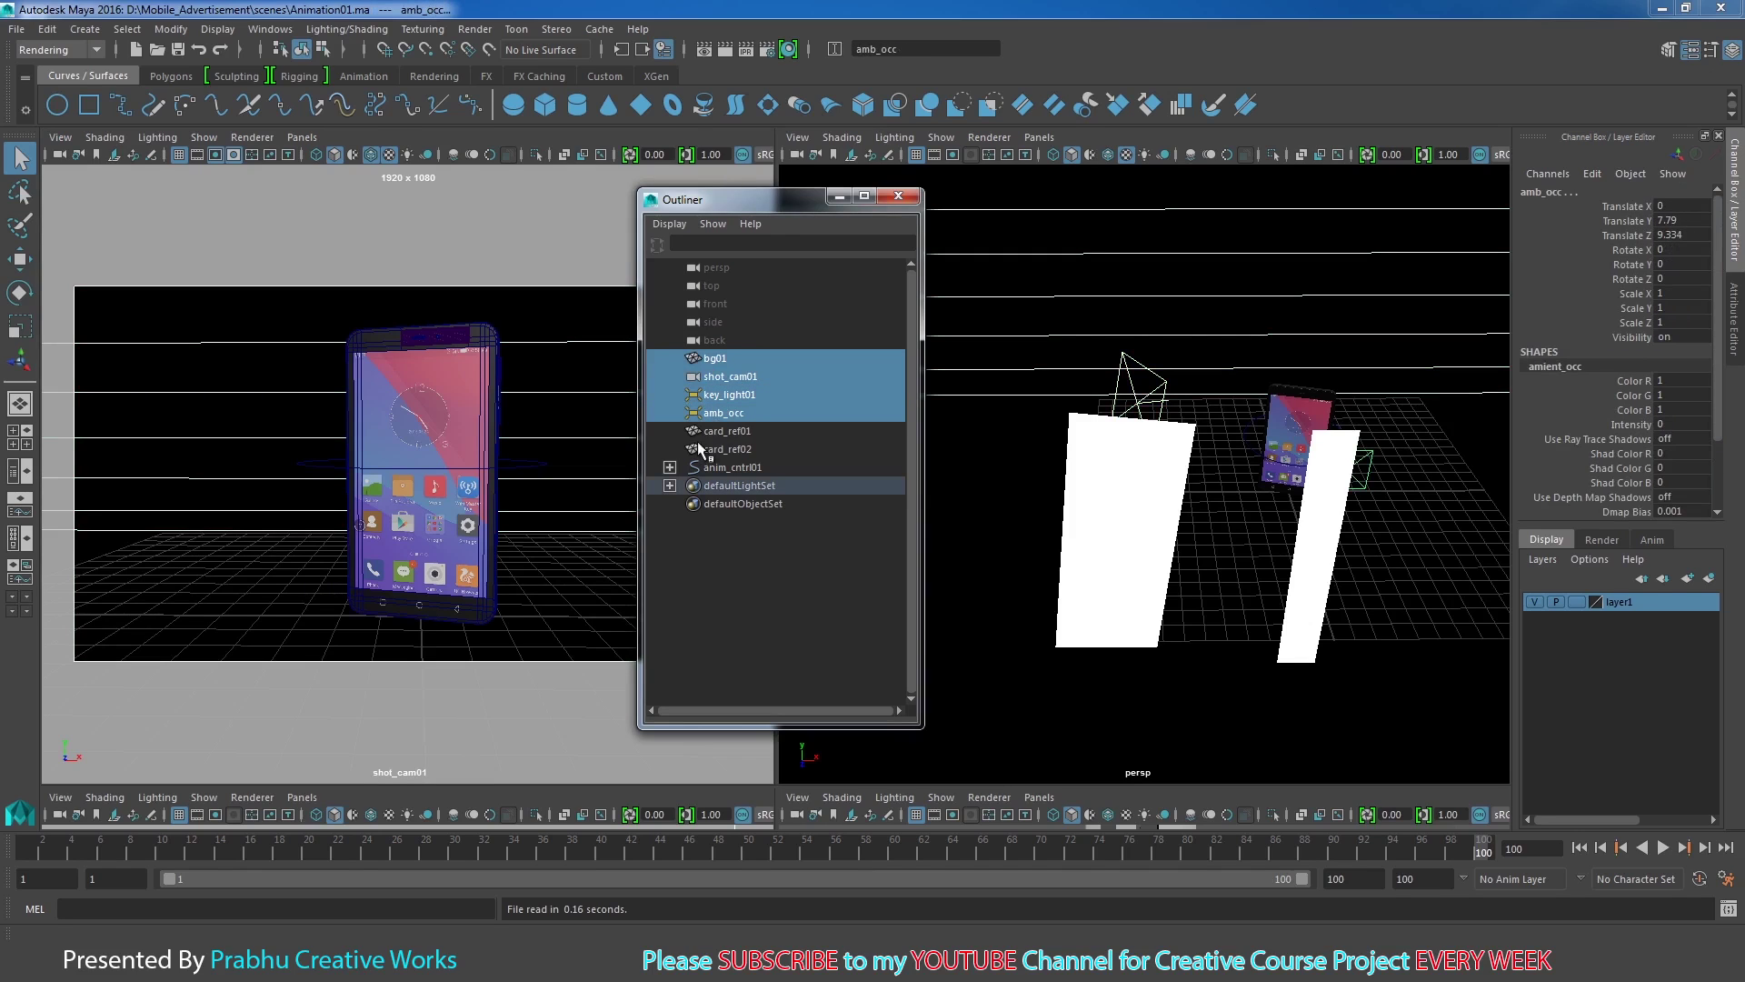
ctrl+click(724, 432)
ctrl+click(728, 450)
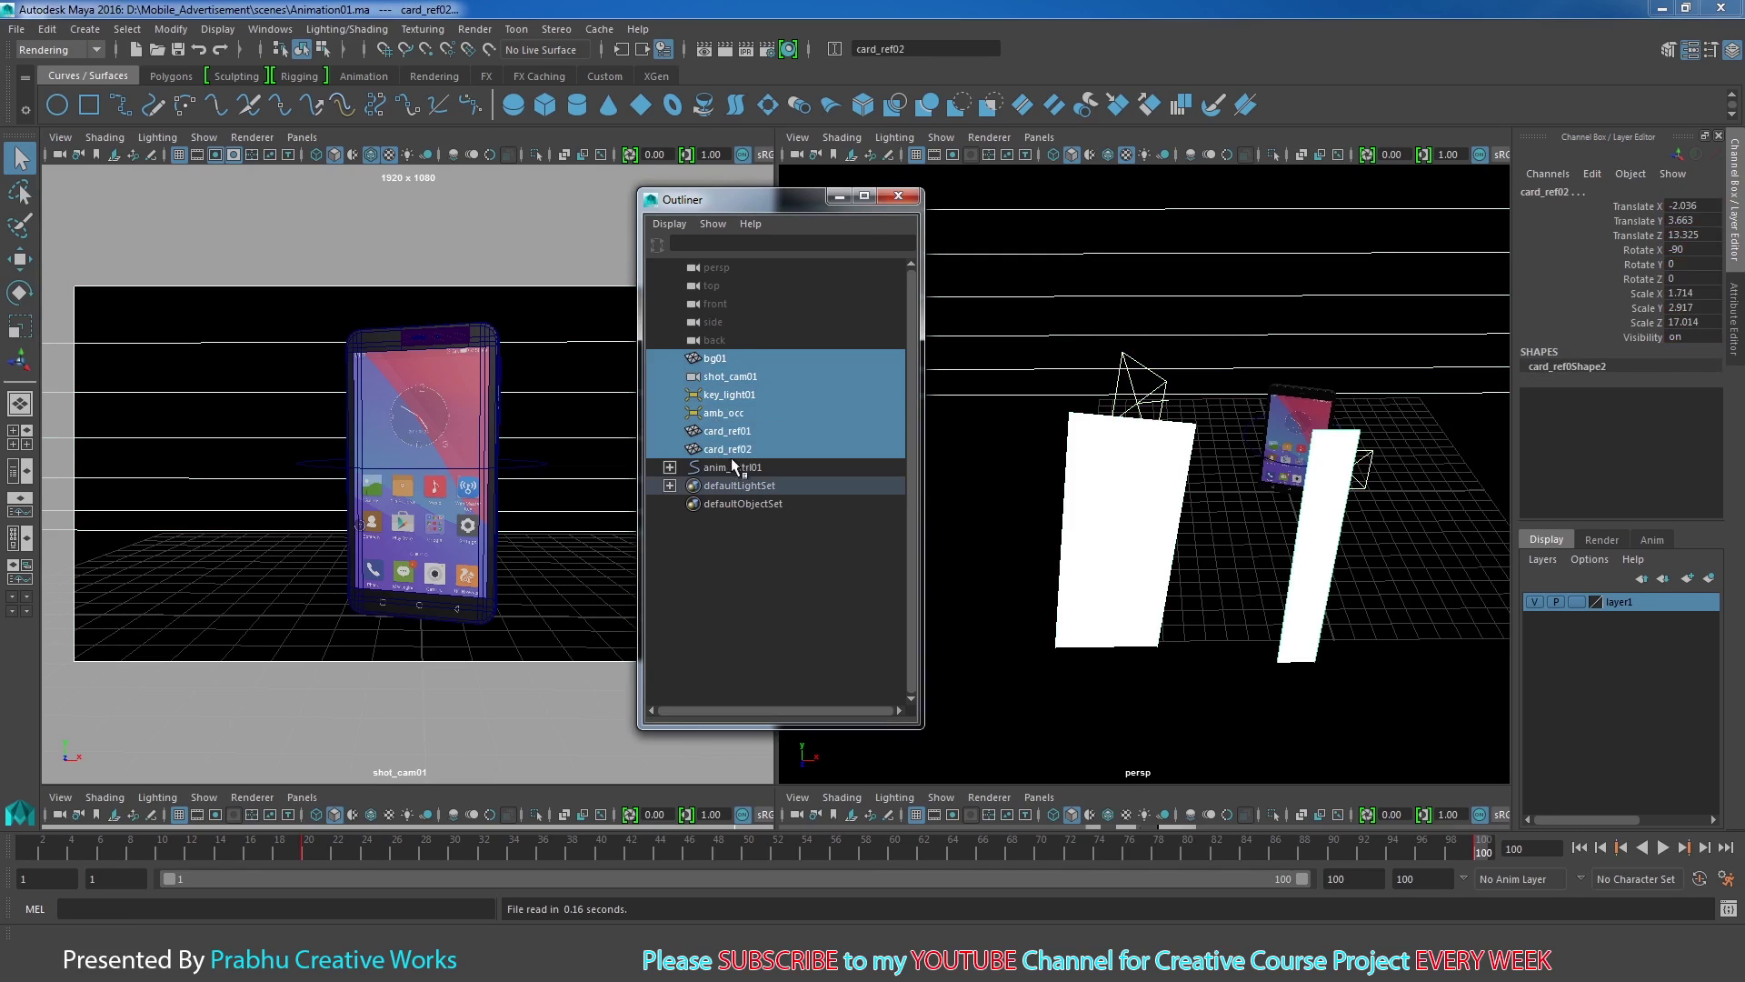
ctrl+click(734, 469)
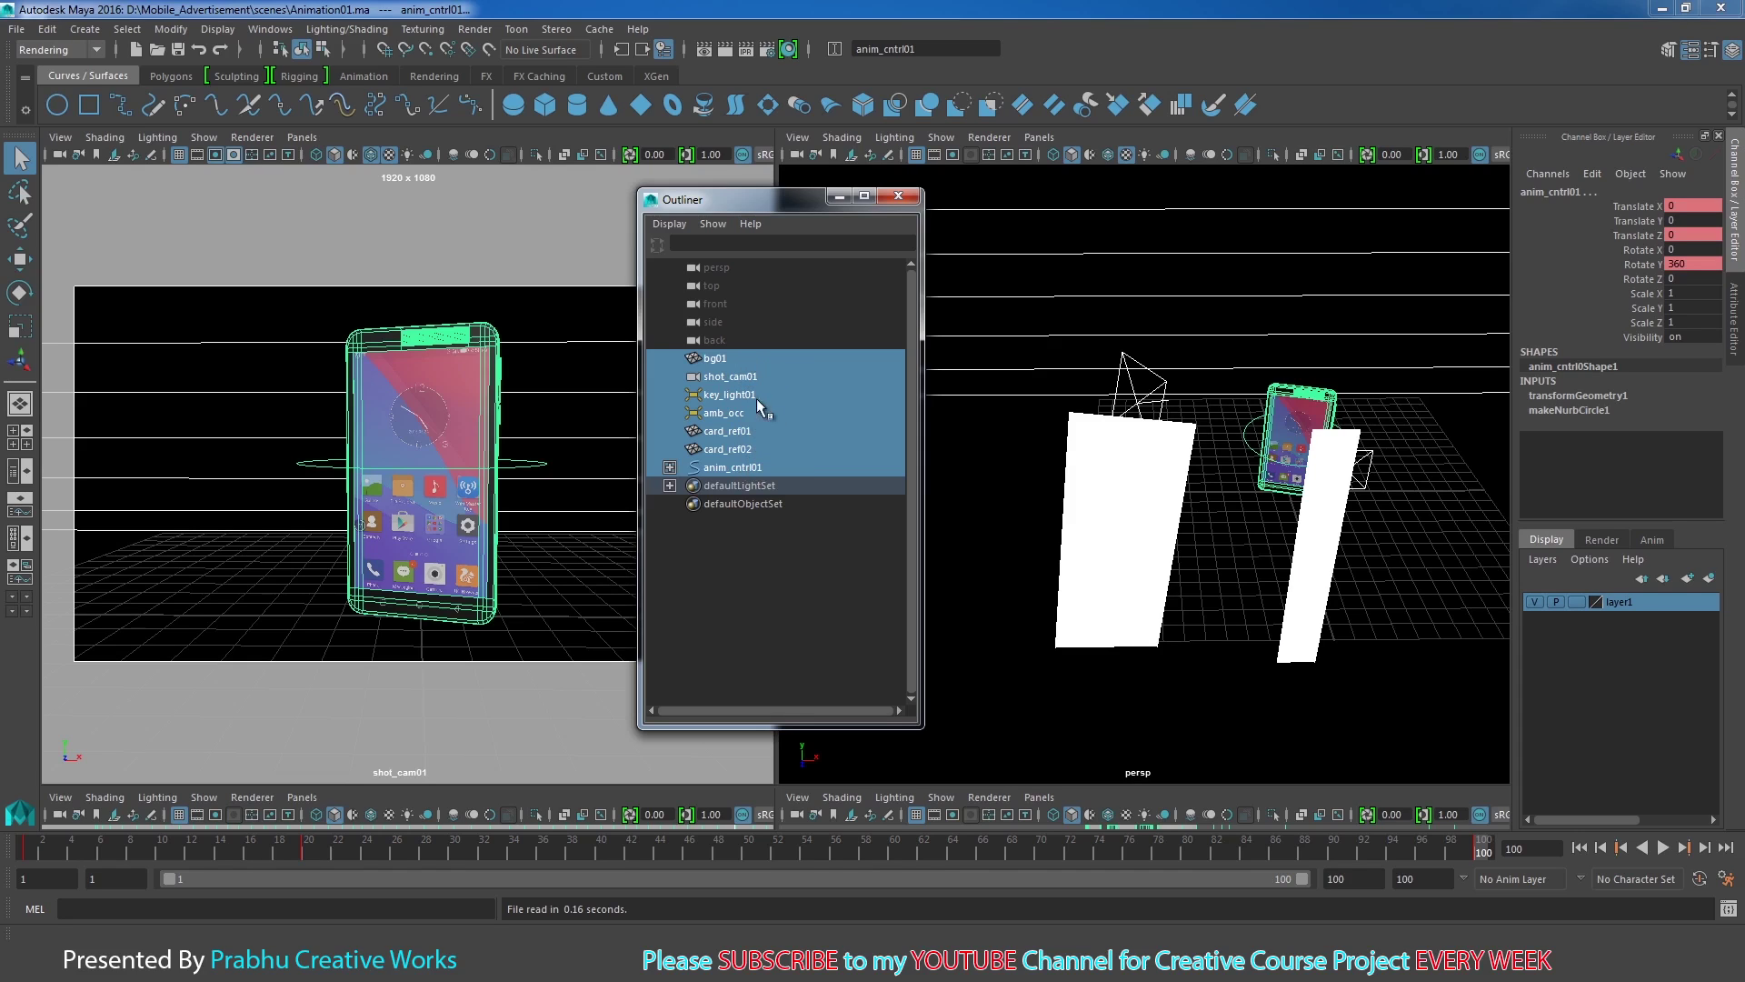
Step: Create a render layer from the selected objects, rename it Mobile_Output, and open its Render Settings
click(1600, 539)
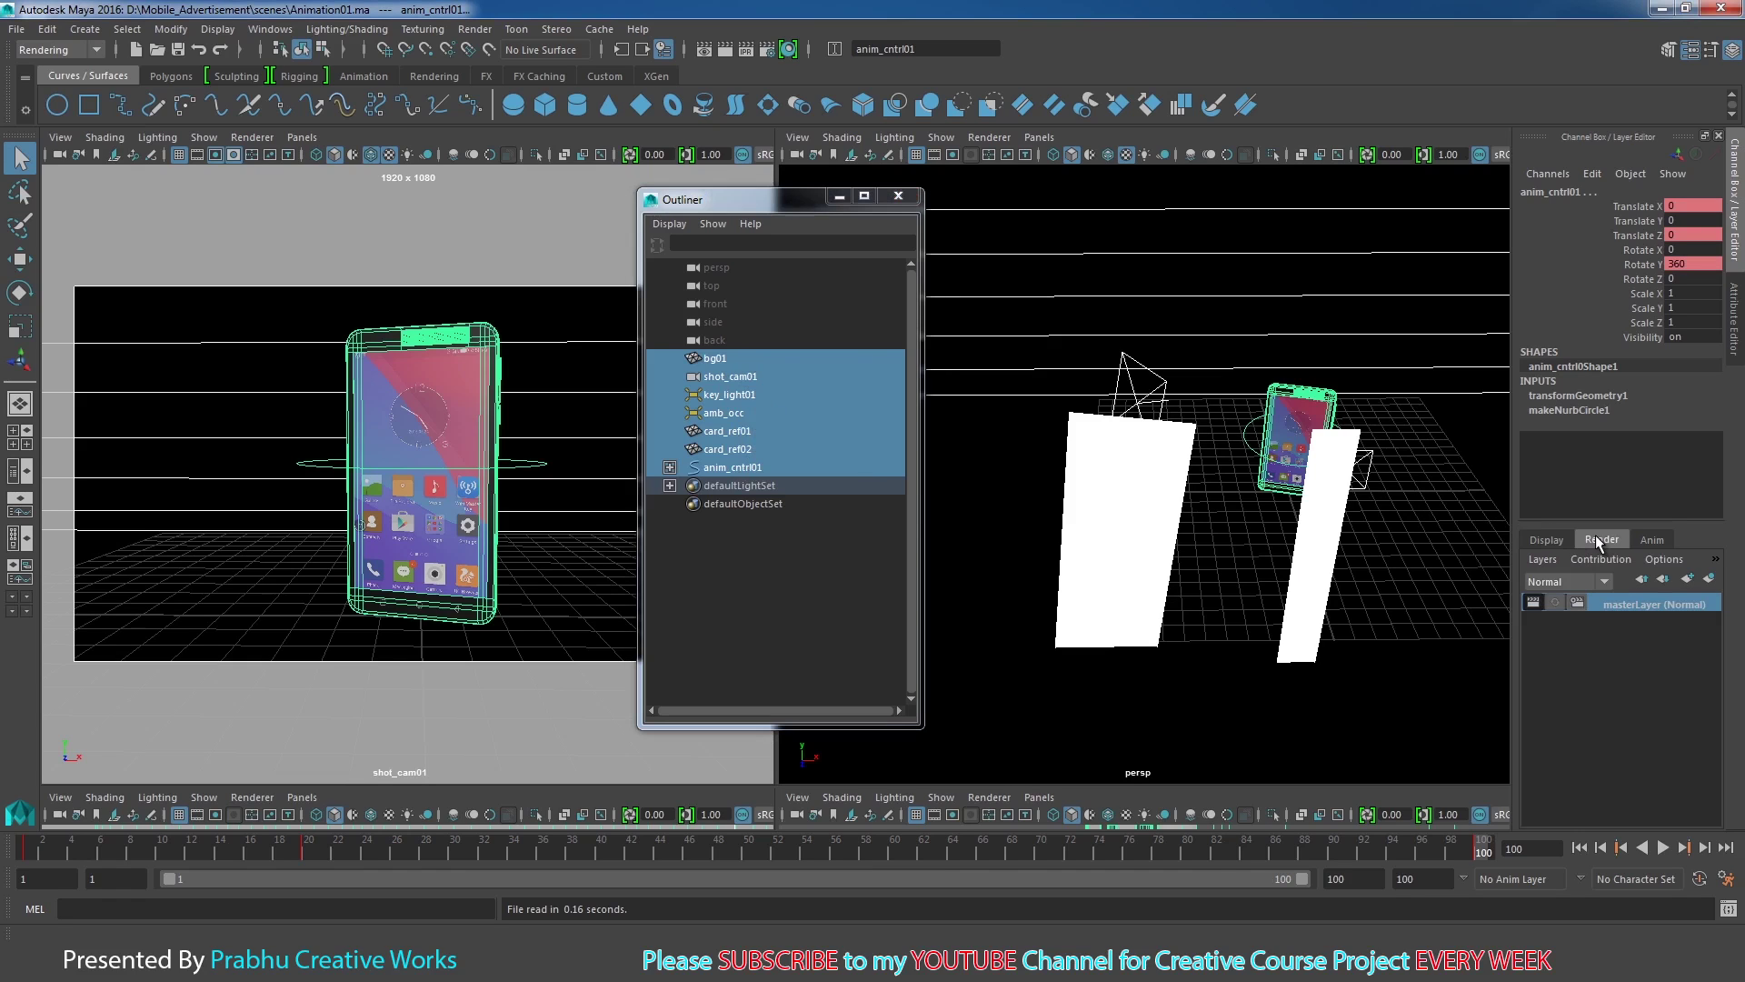
click(1710, 579)
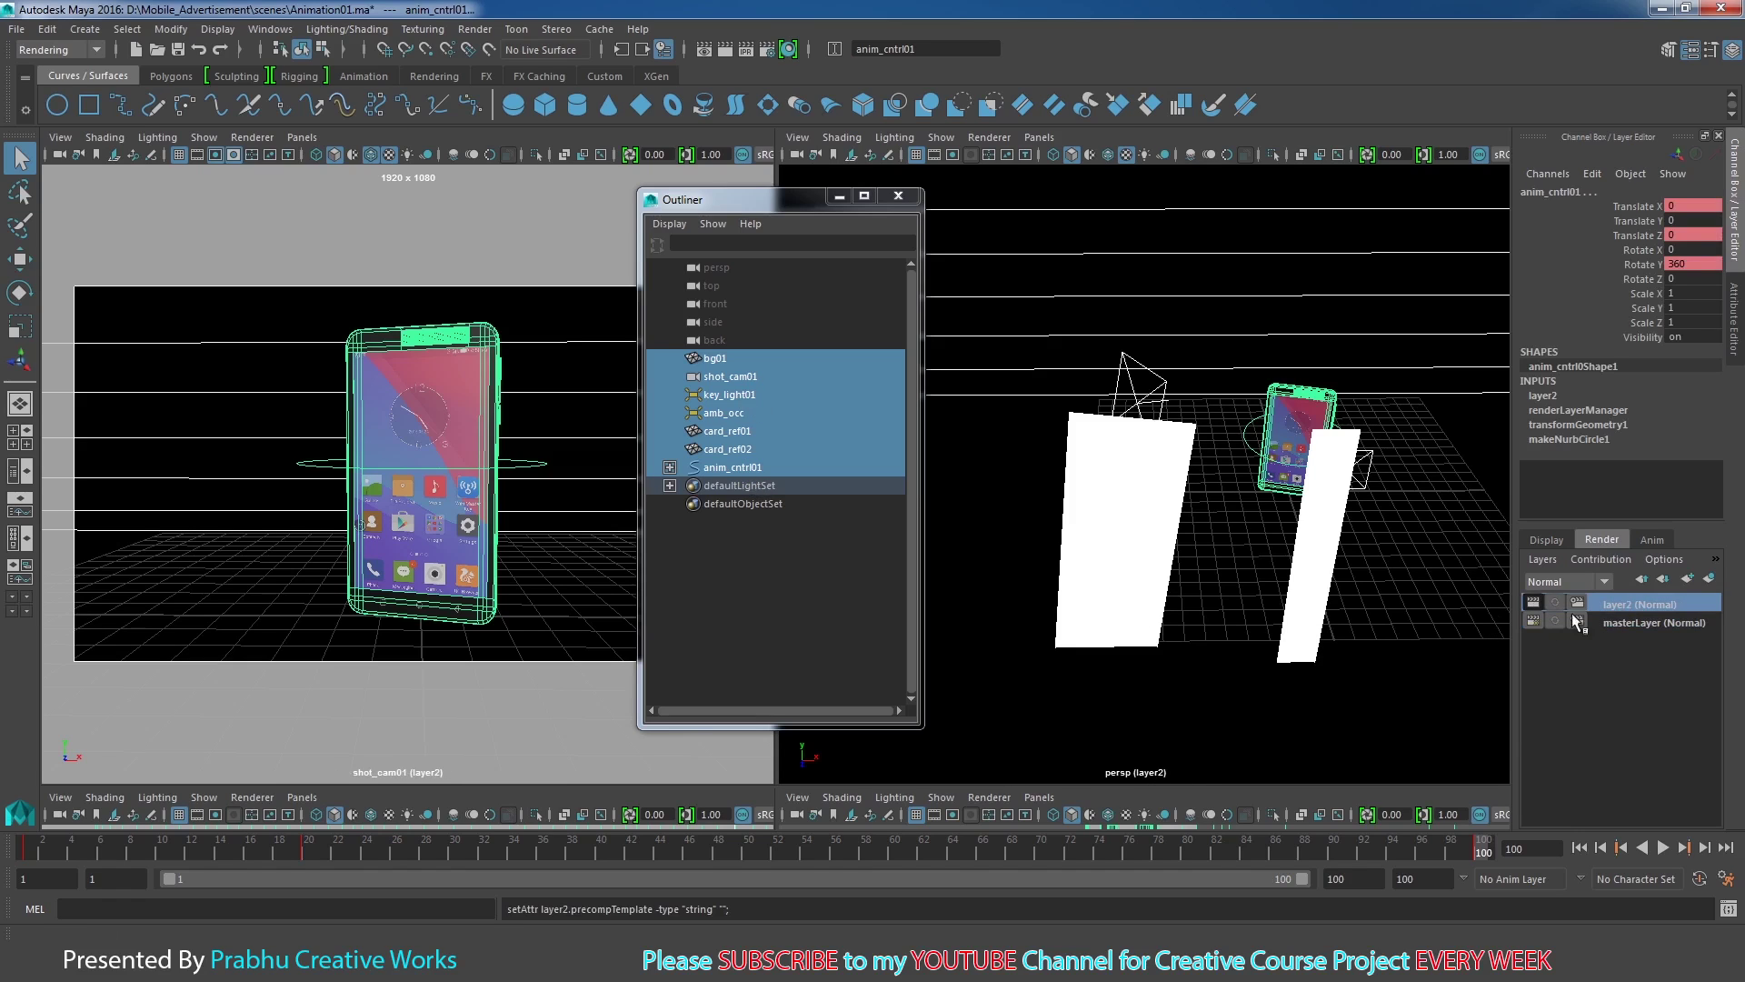
double_click(1619, 607)
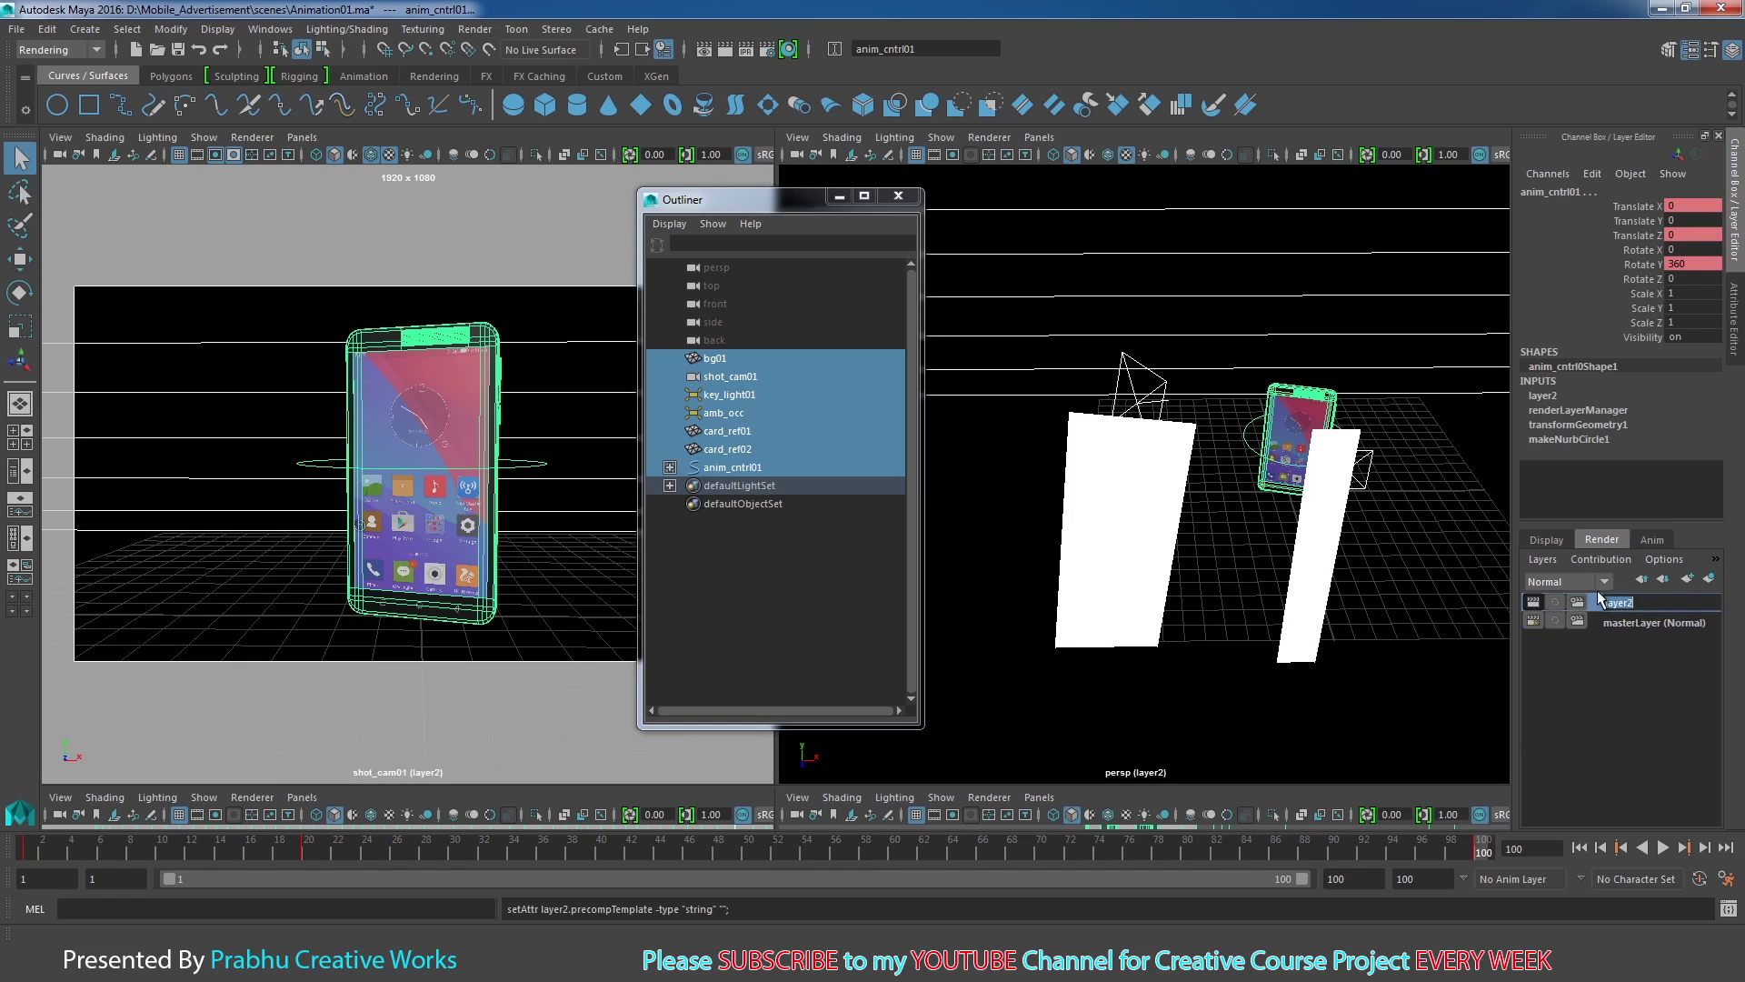
text(Mobile_Output)
key(Return)
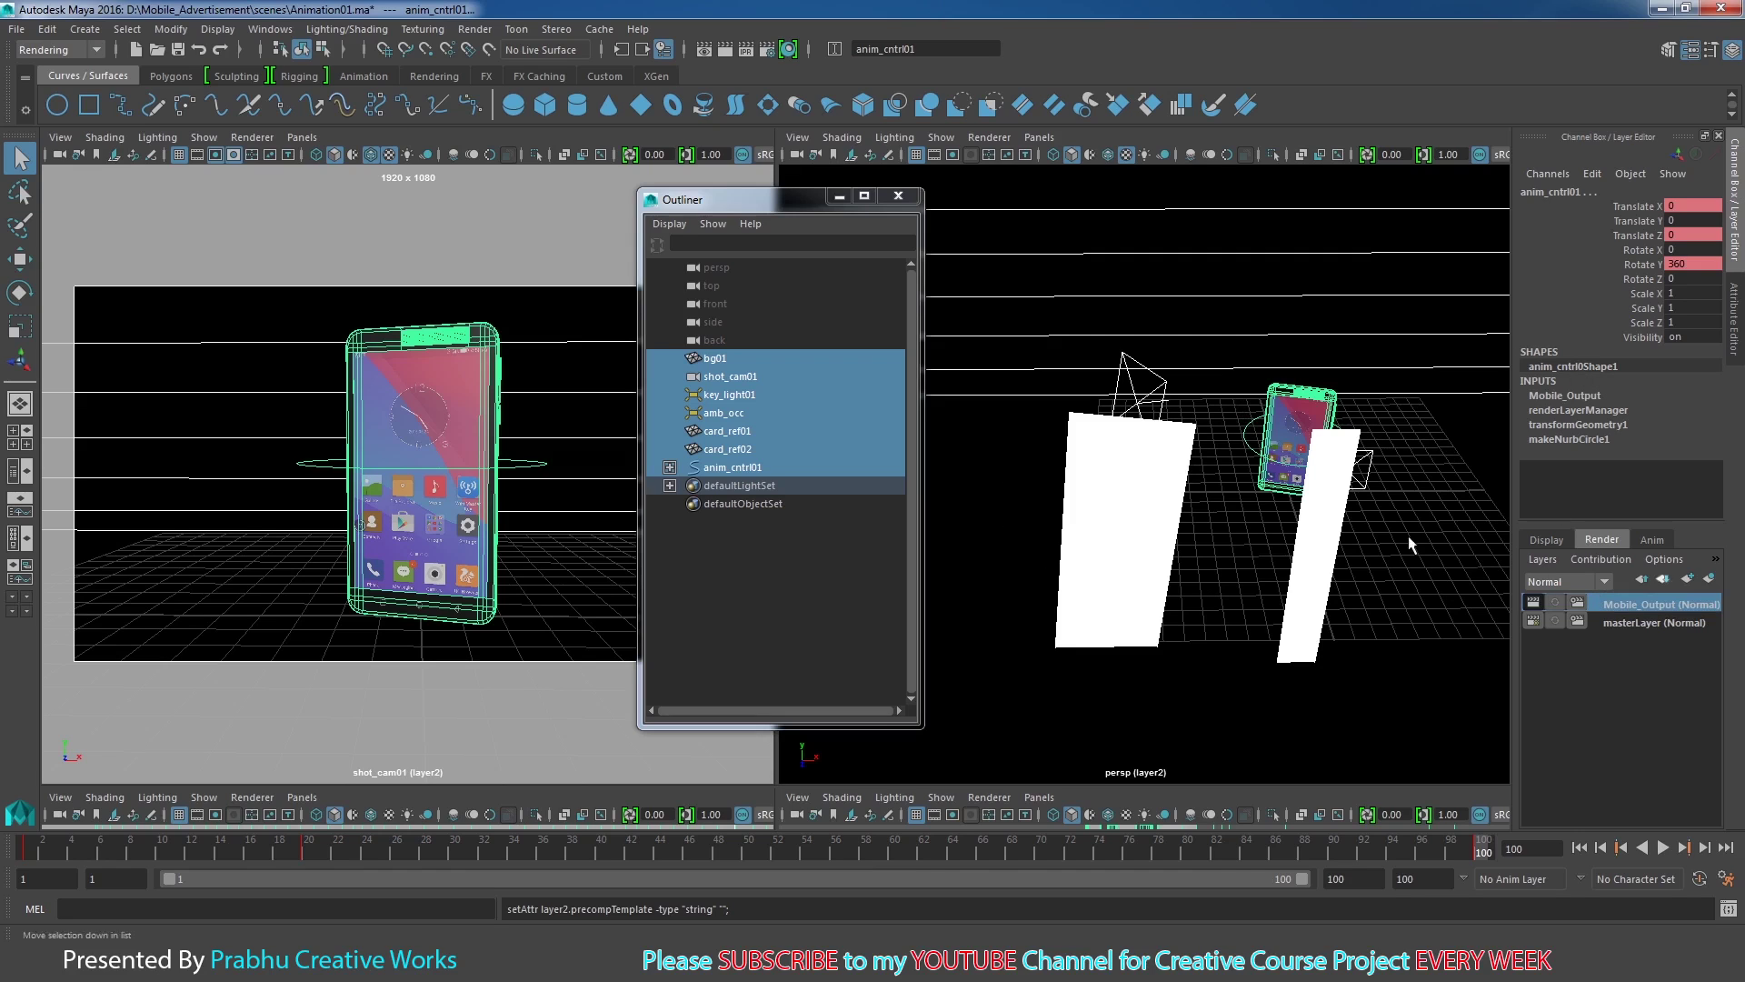
click(770, 49)
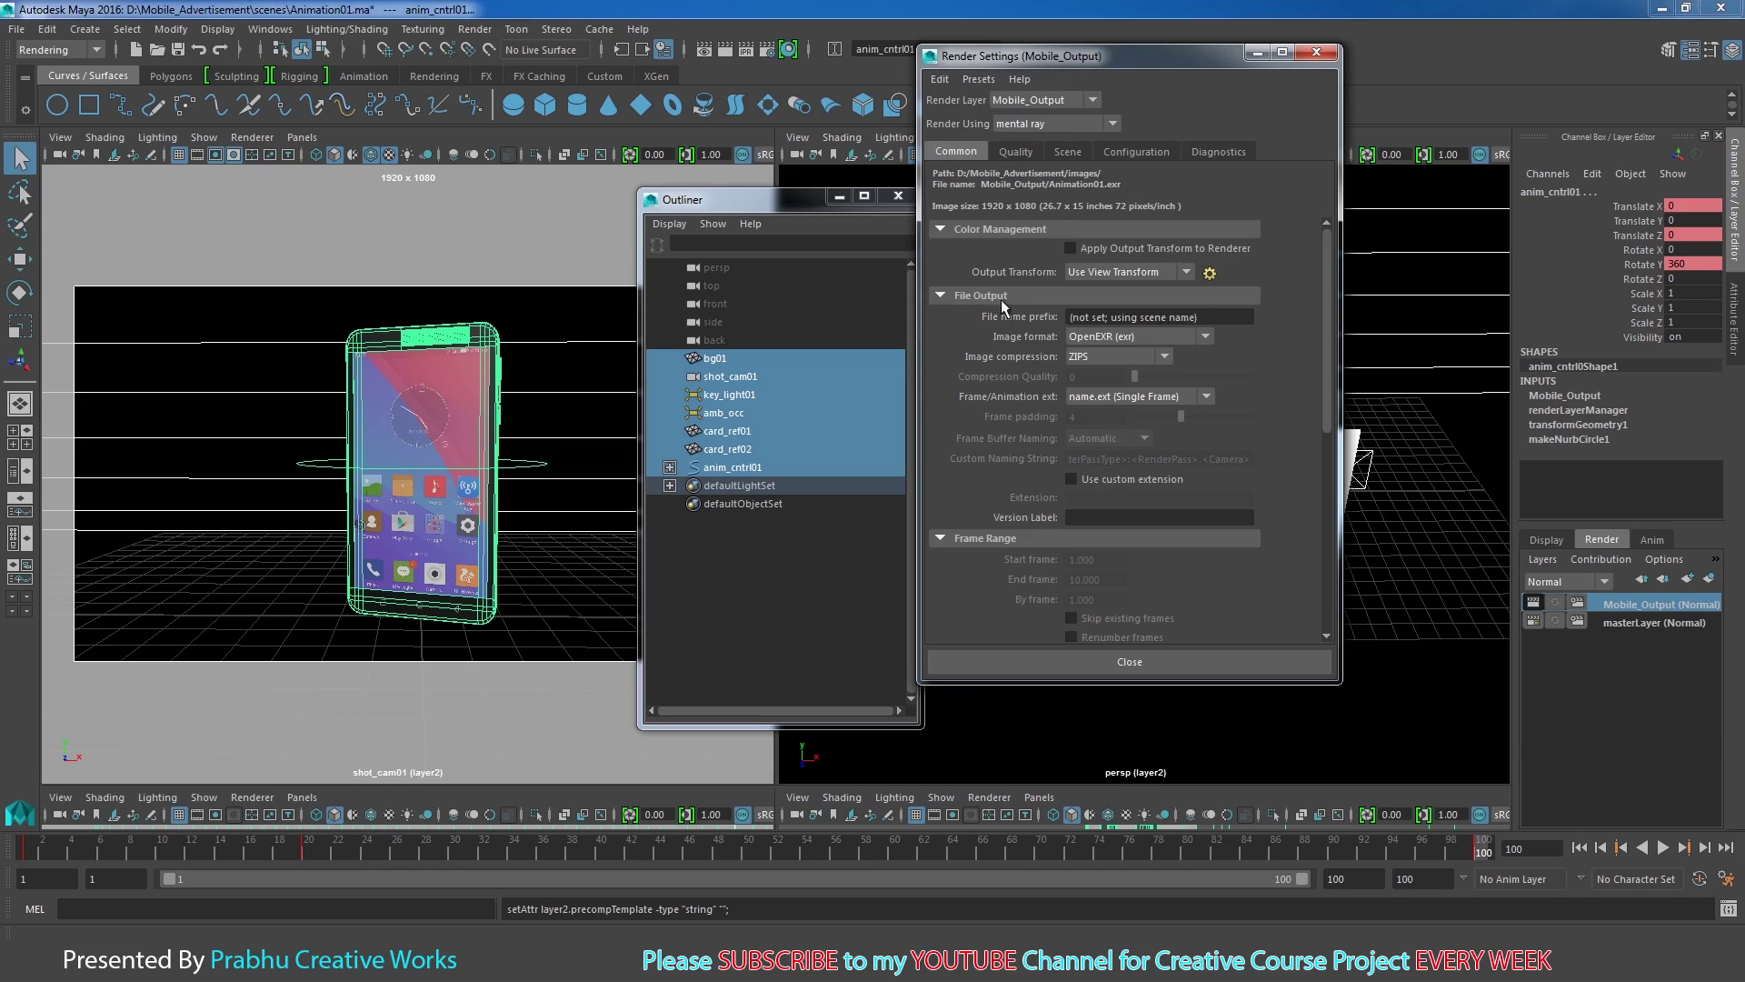
Step: Set the File name prefix to Mobile_Output and the Image format to Targa (tga)
click(1219, 315)
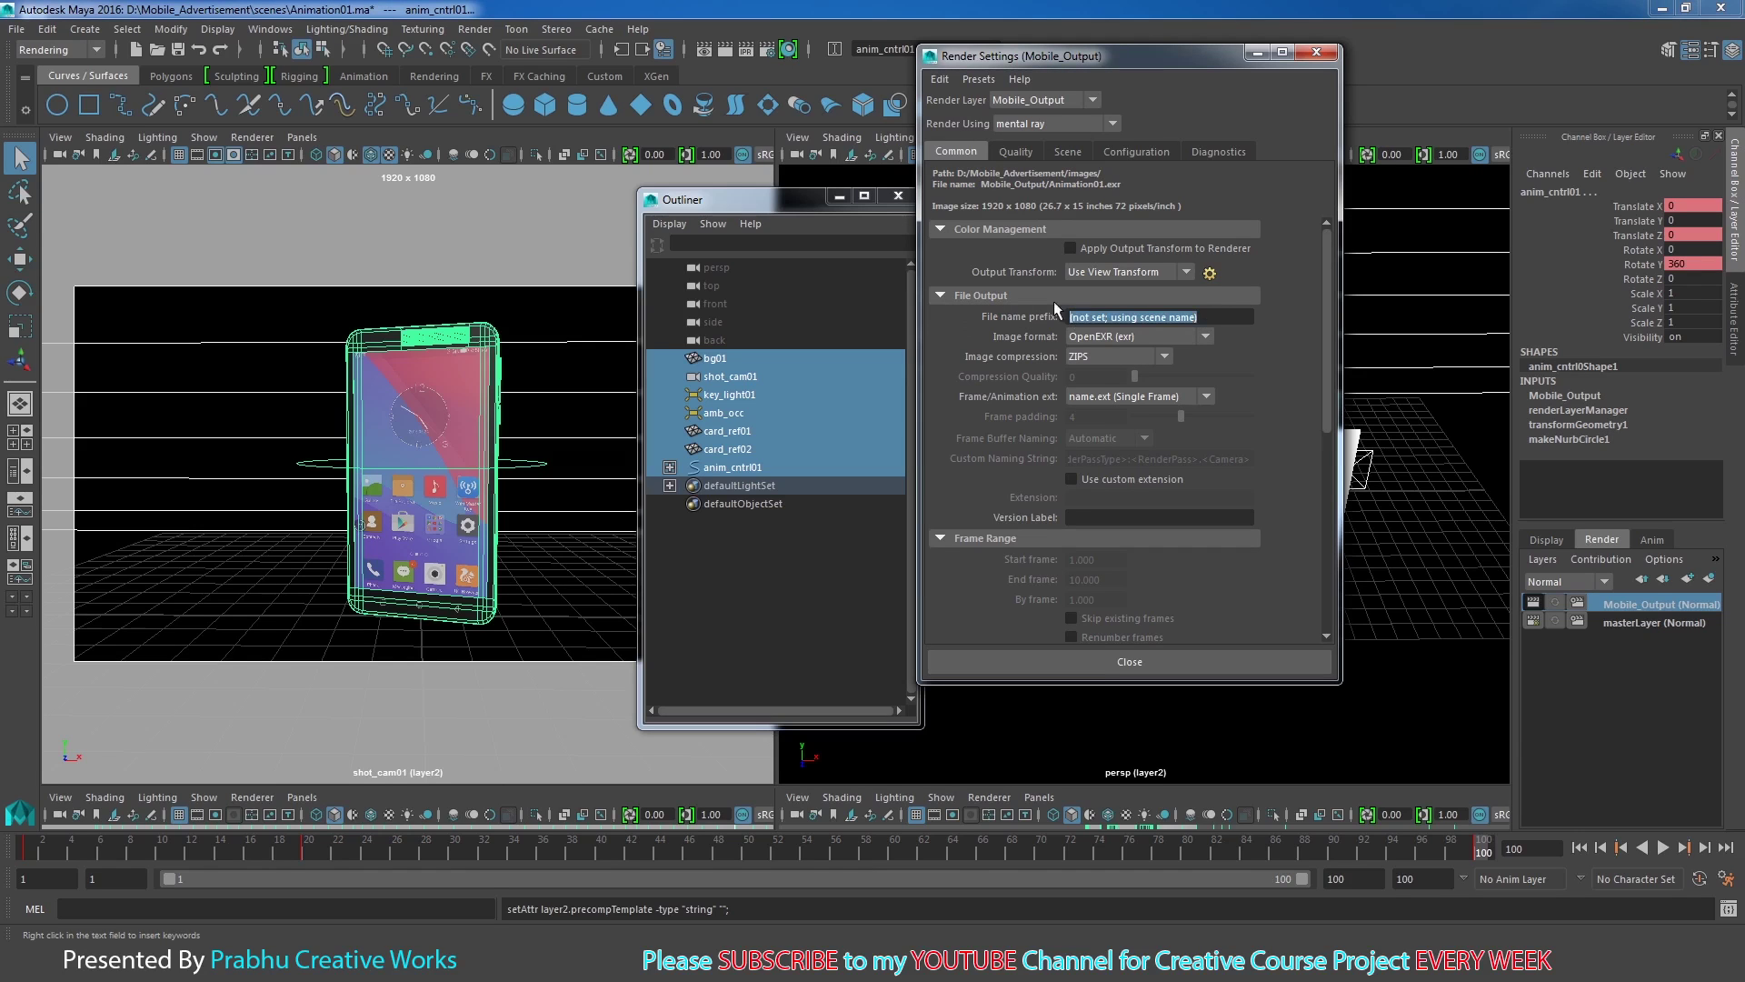
text(Mobi)
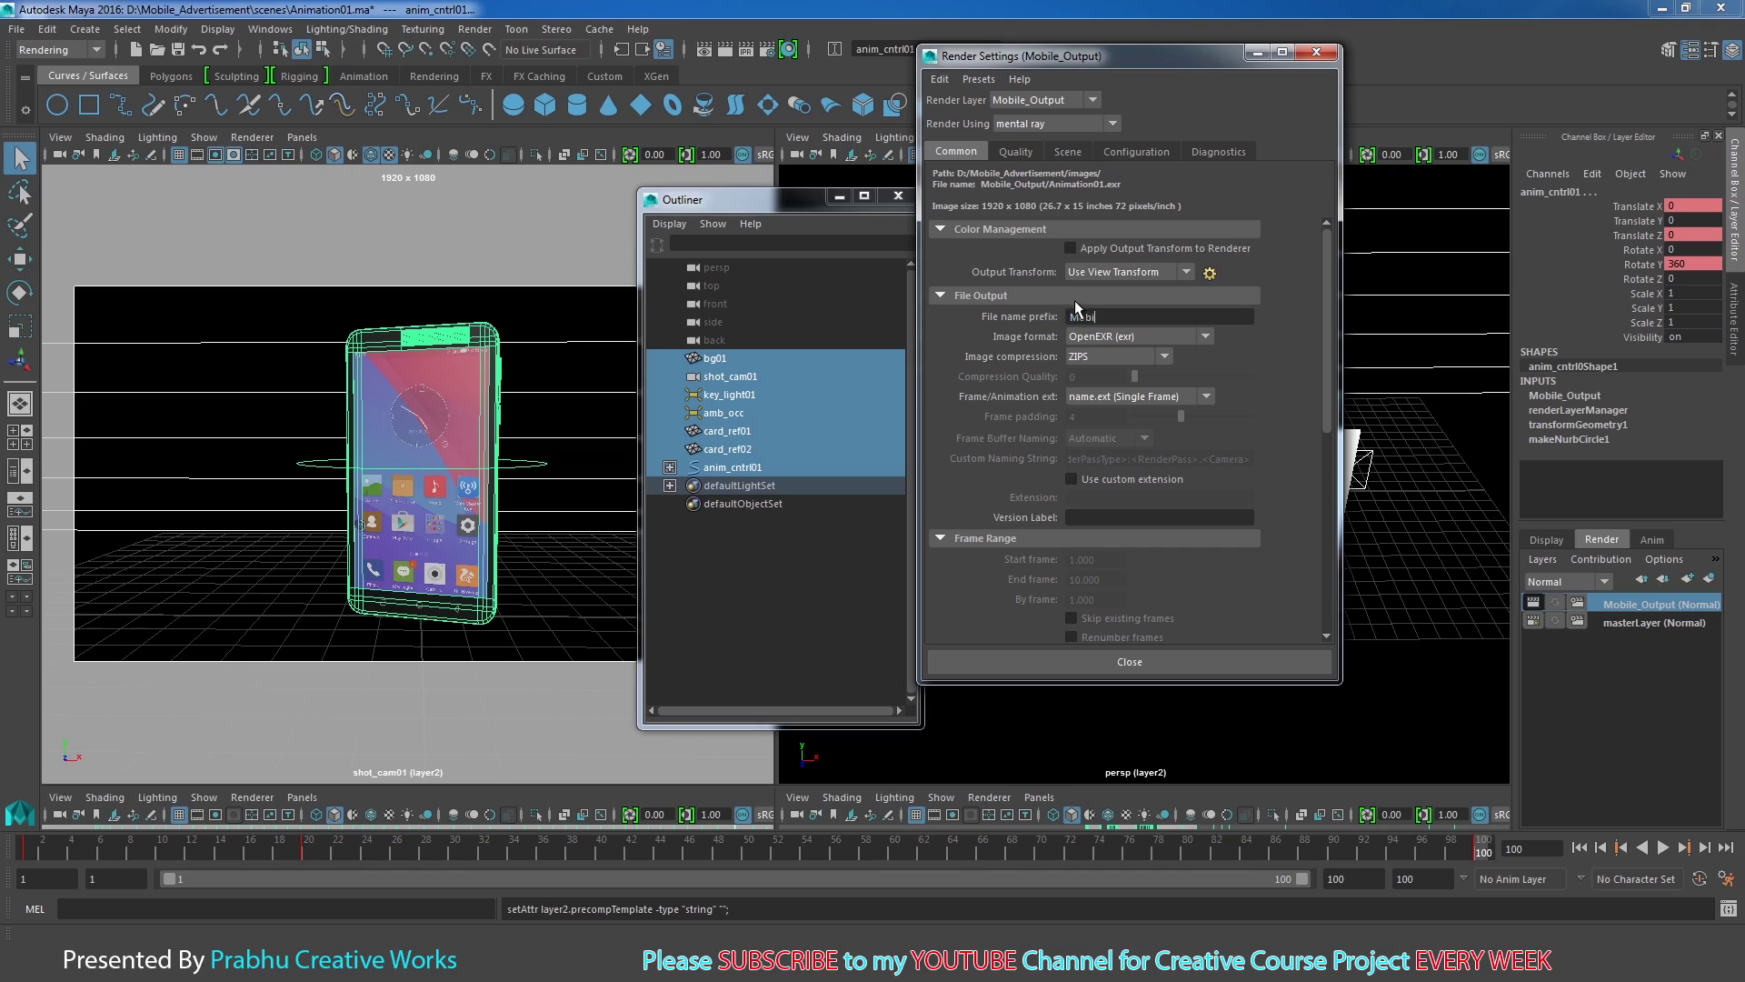
text(le_Output)
key(Return)
click(1083, 337)
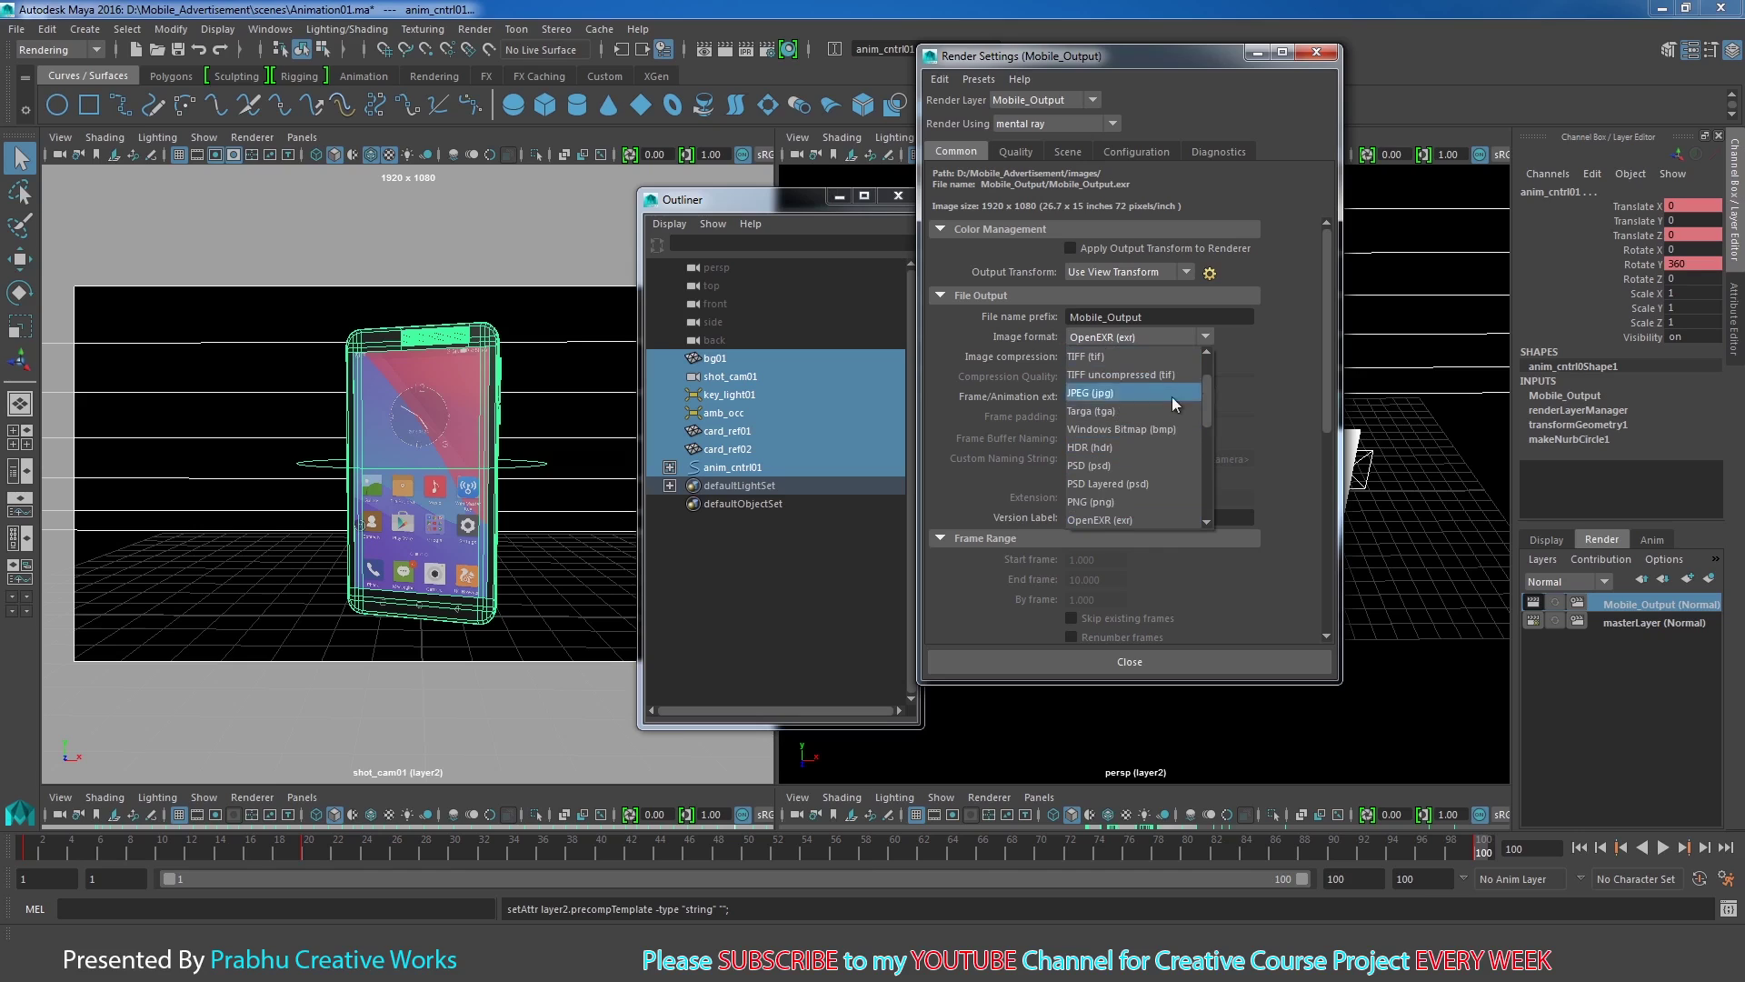
scroll(1207, 409, up, 3)
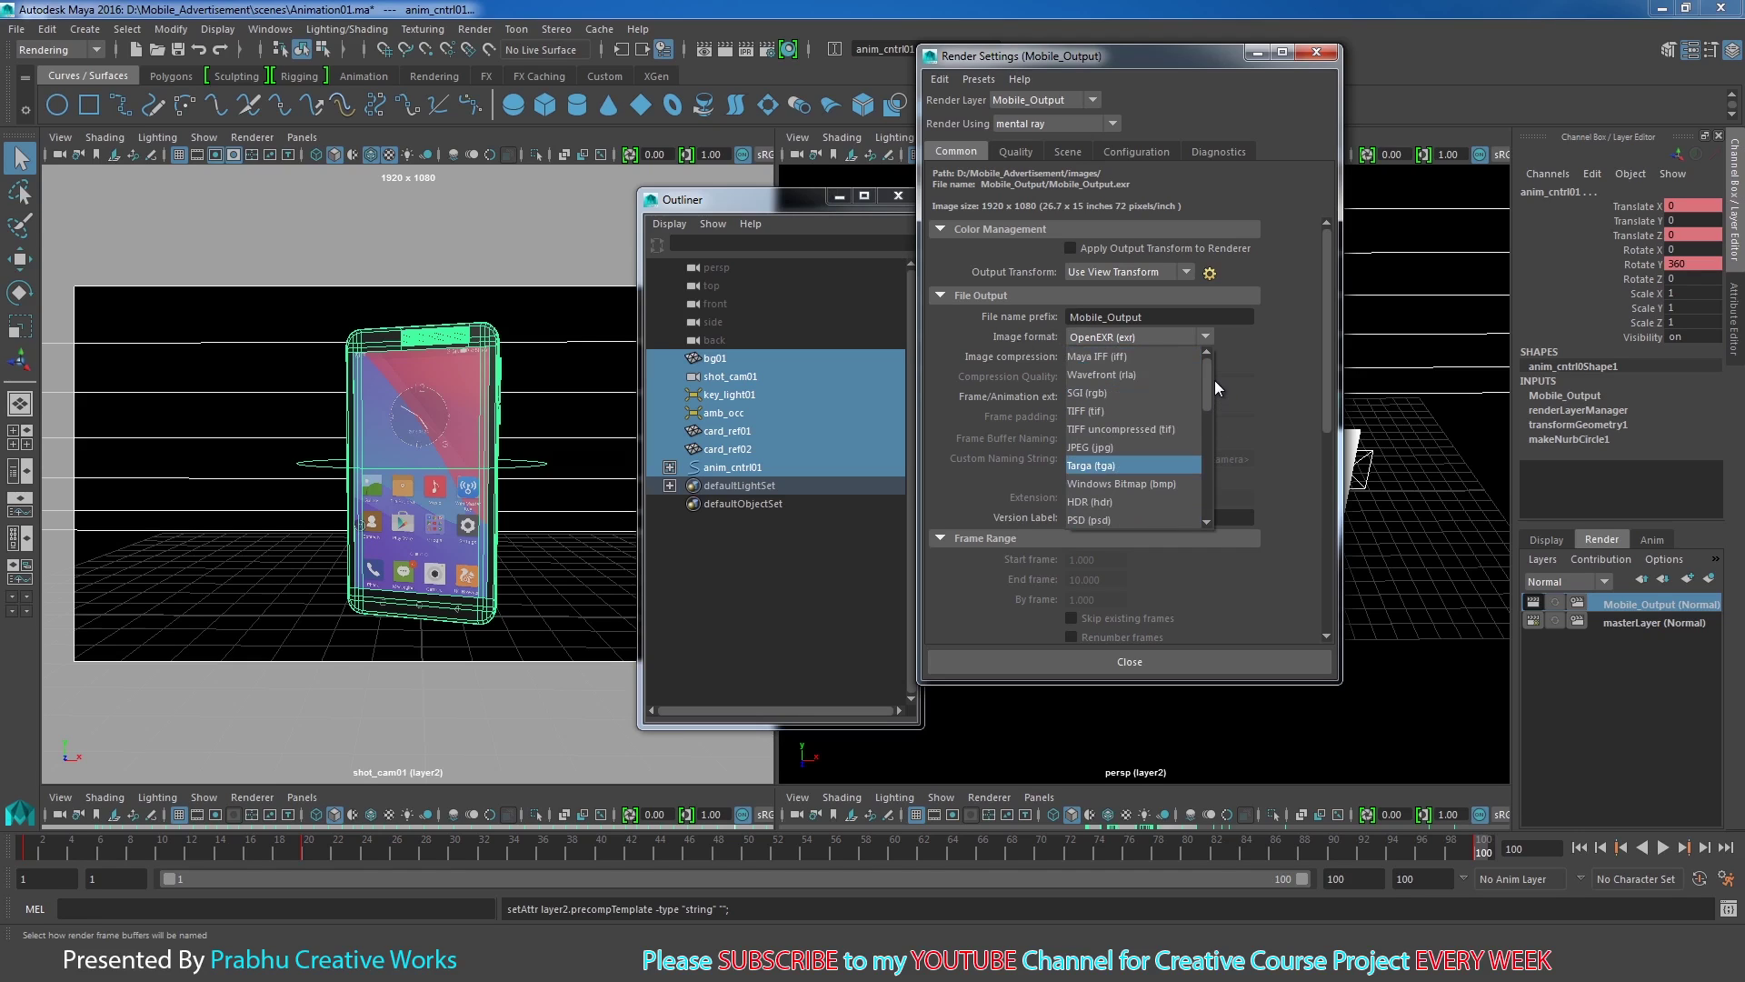
mouse_move(1211, 395)
mouse_down()
mouse_move(1220, 475)
mouse_move(1208, 371)
mouse_up()
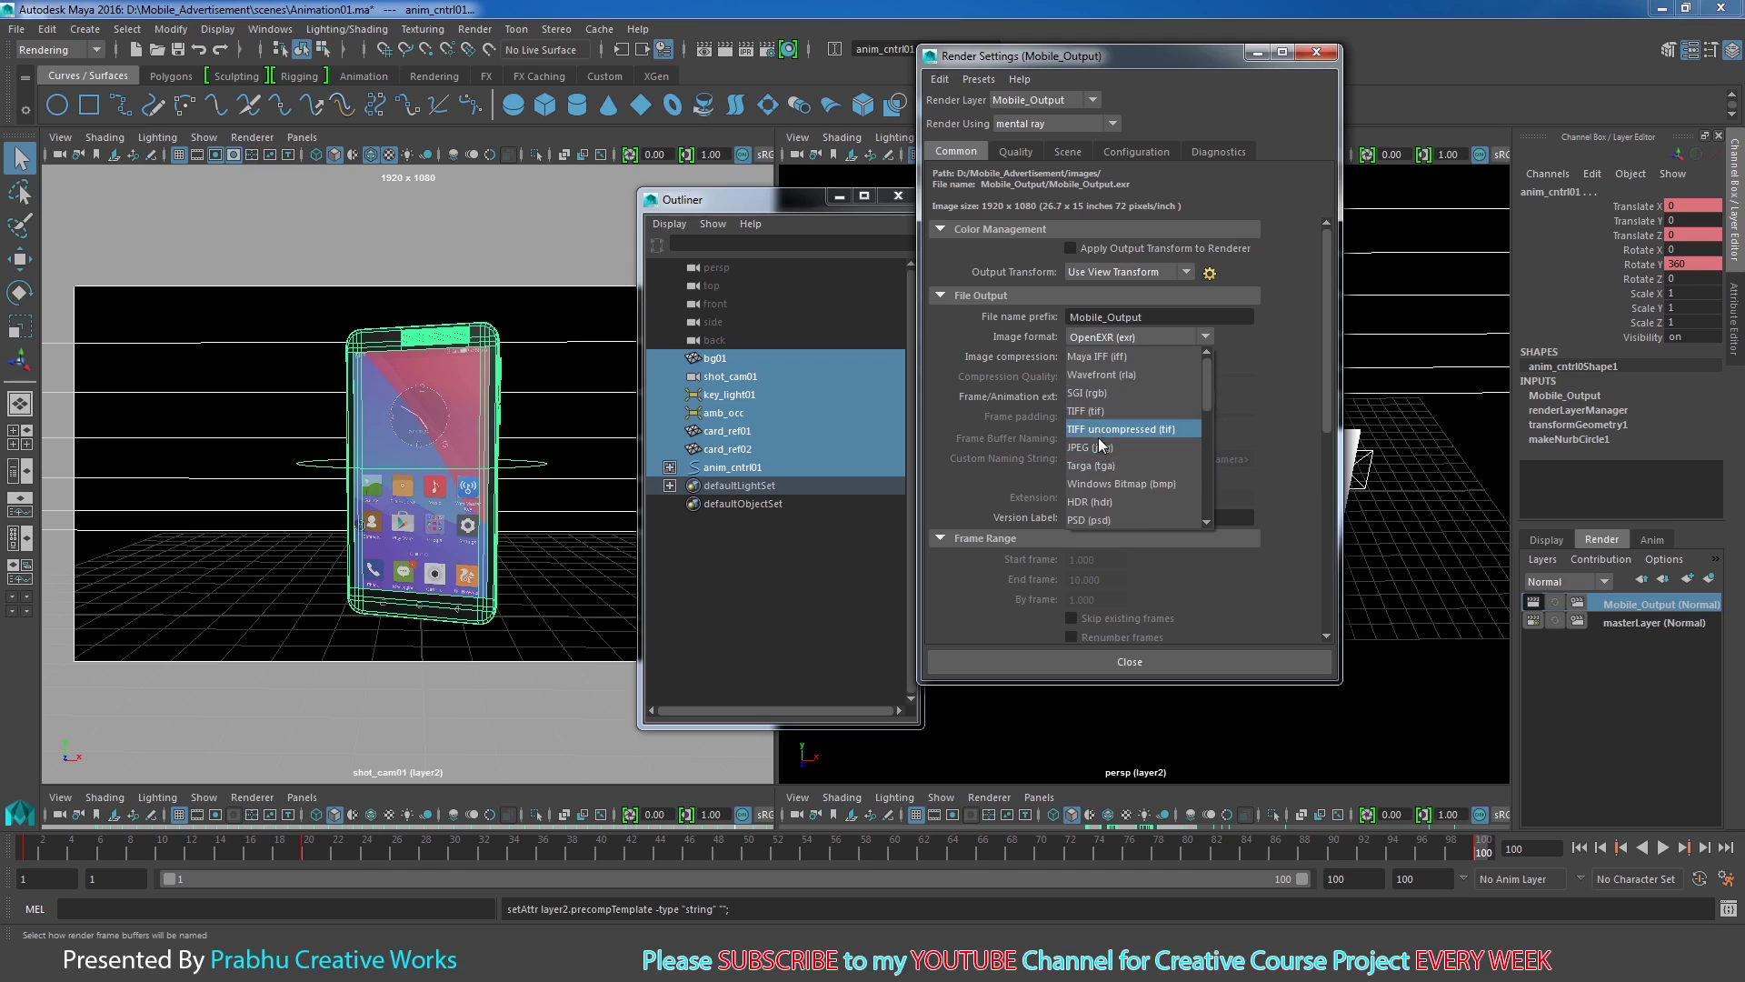
click(1101, 465)
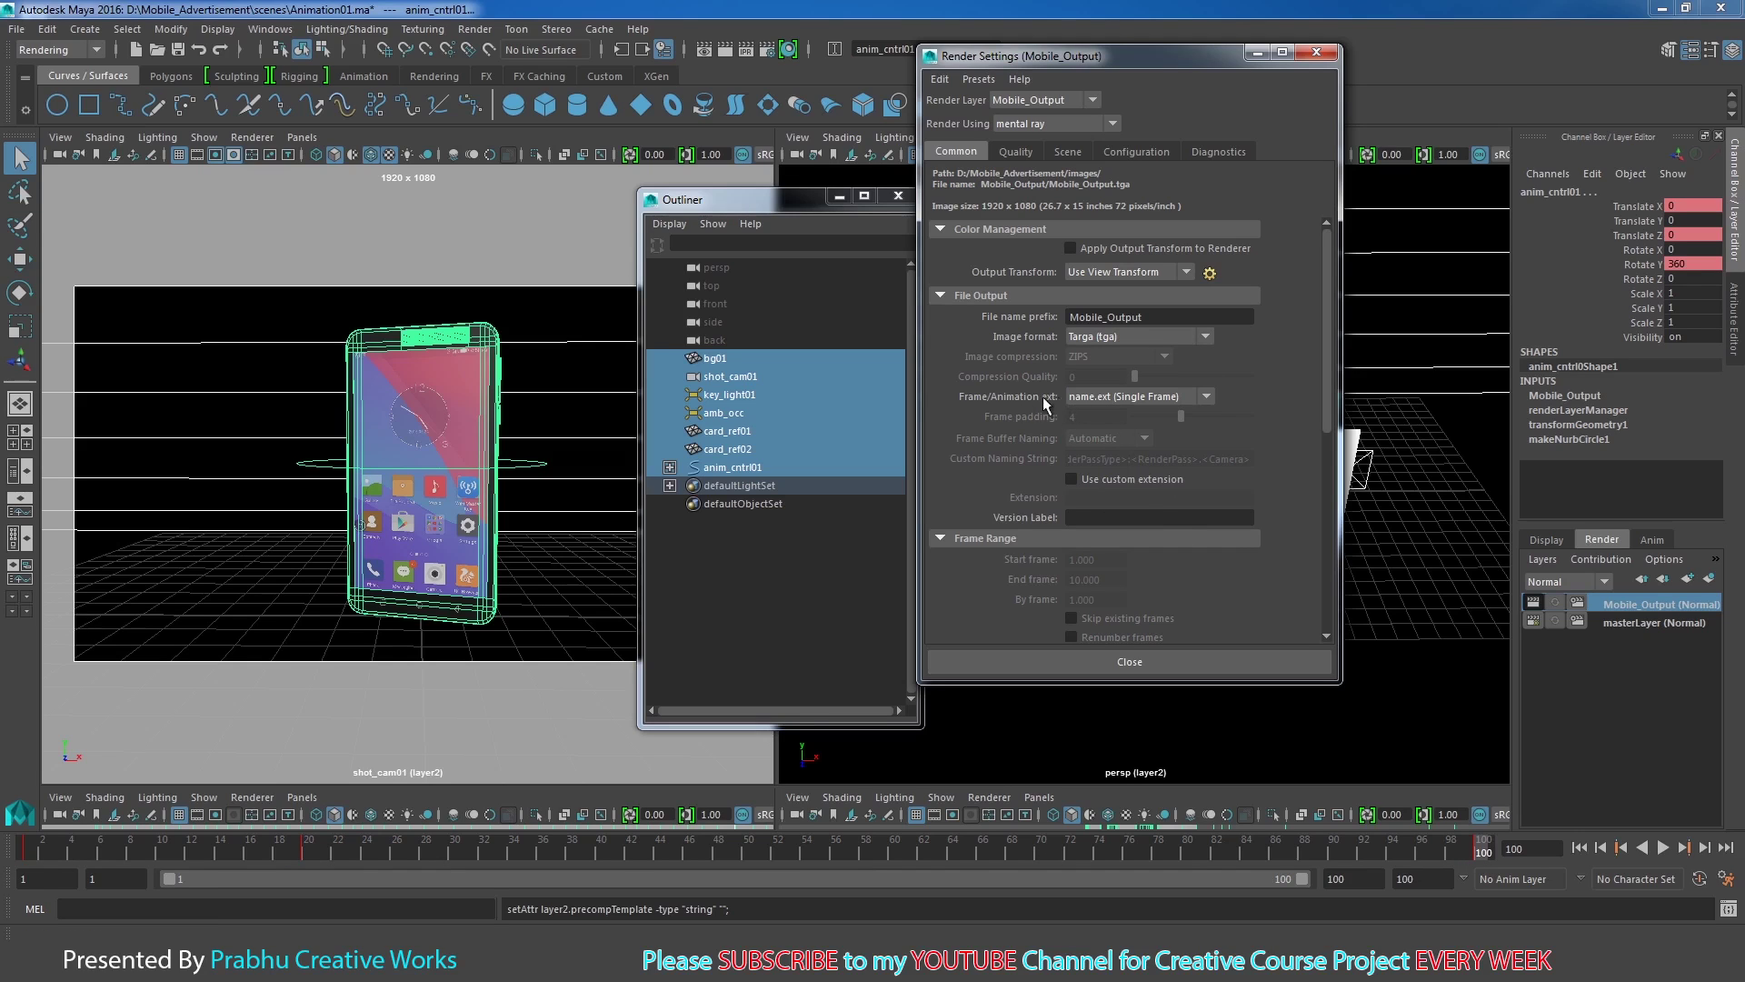
Step: Set Frame/Animation ext to name_#.ext with frame padding 3
click(1151, 396)
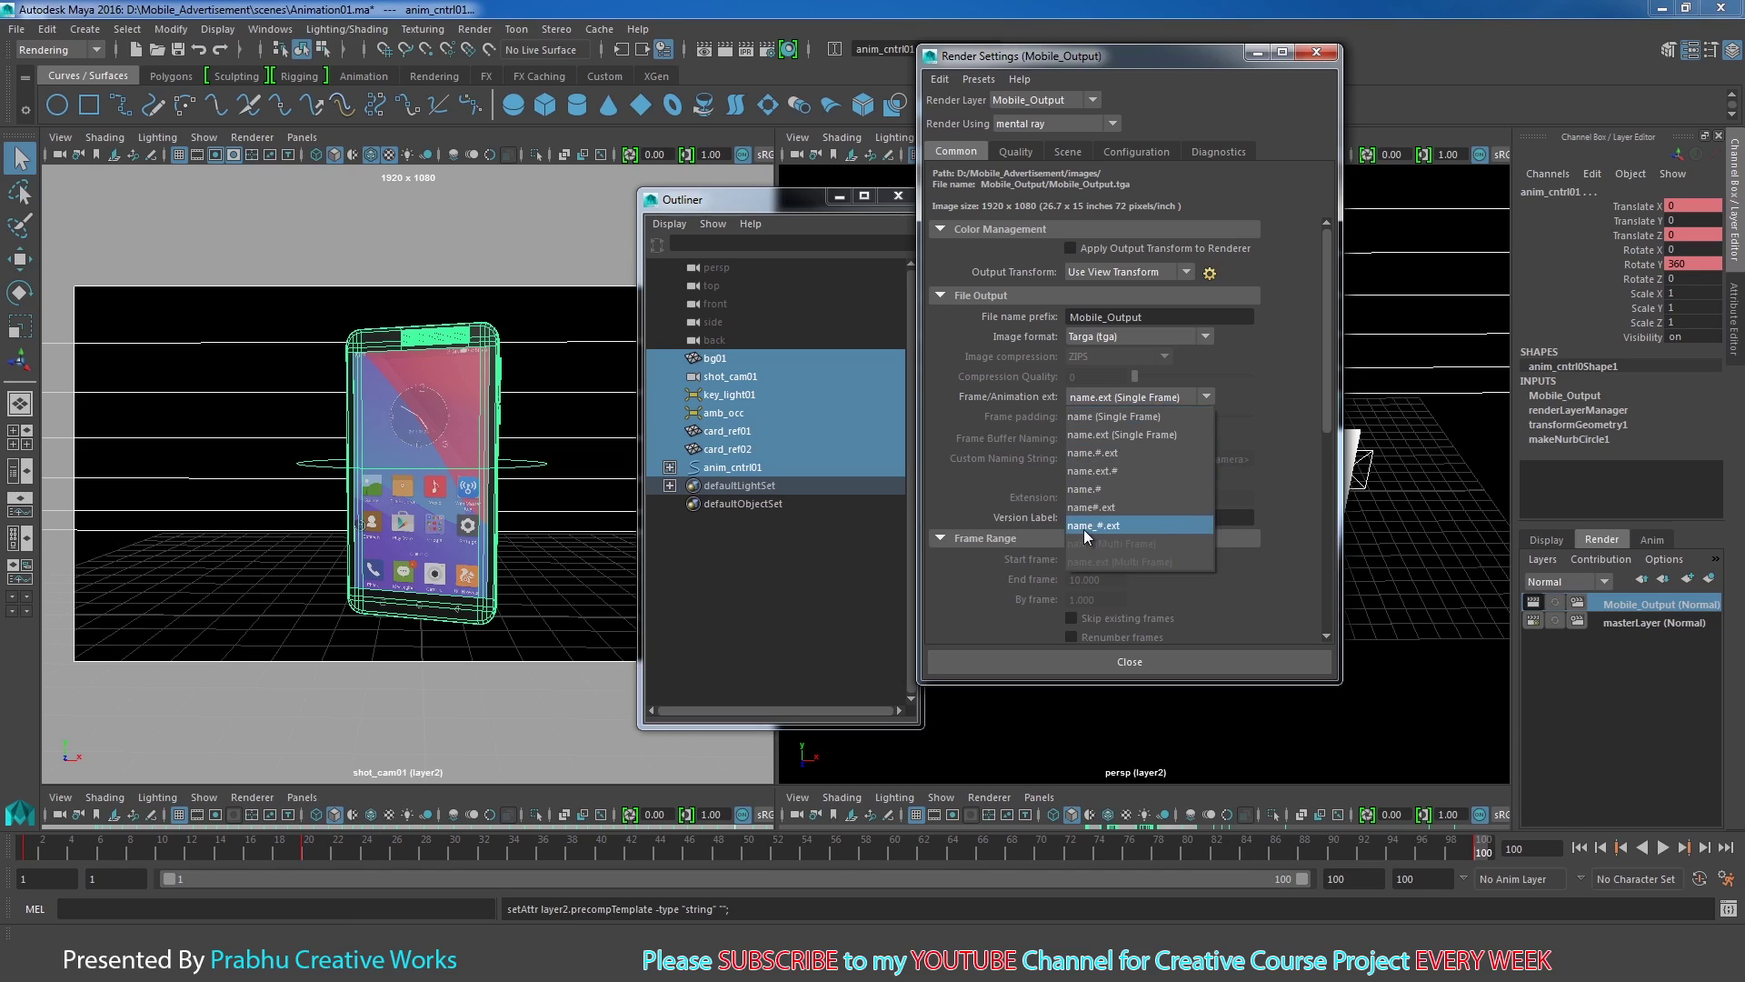
click(1111, 527)
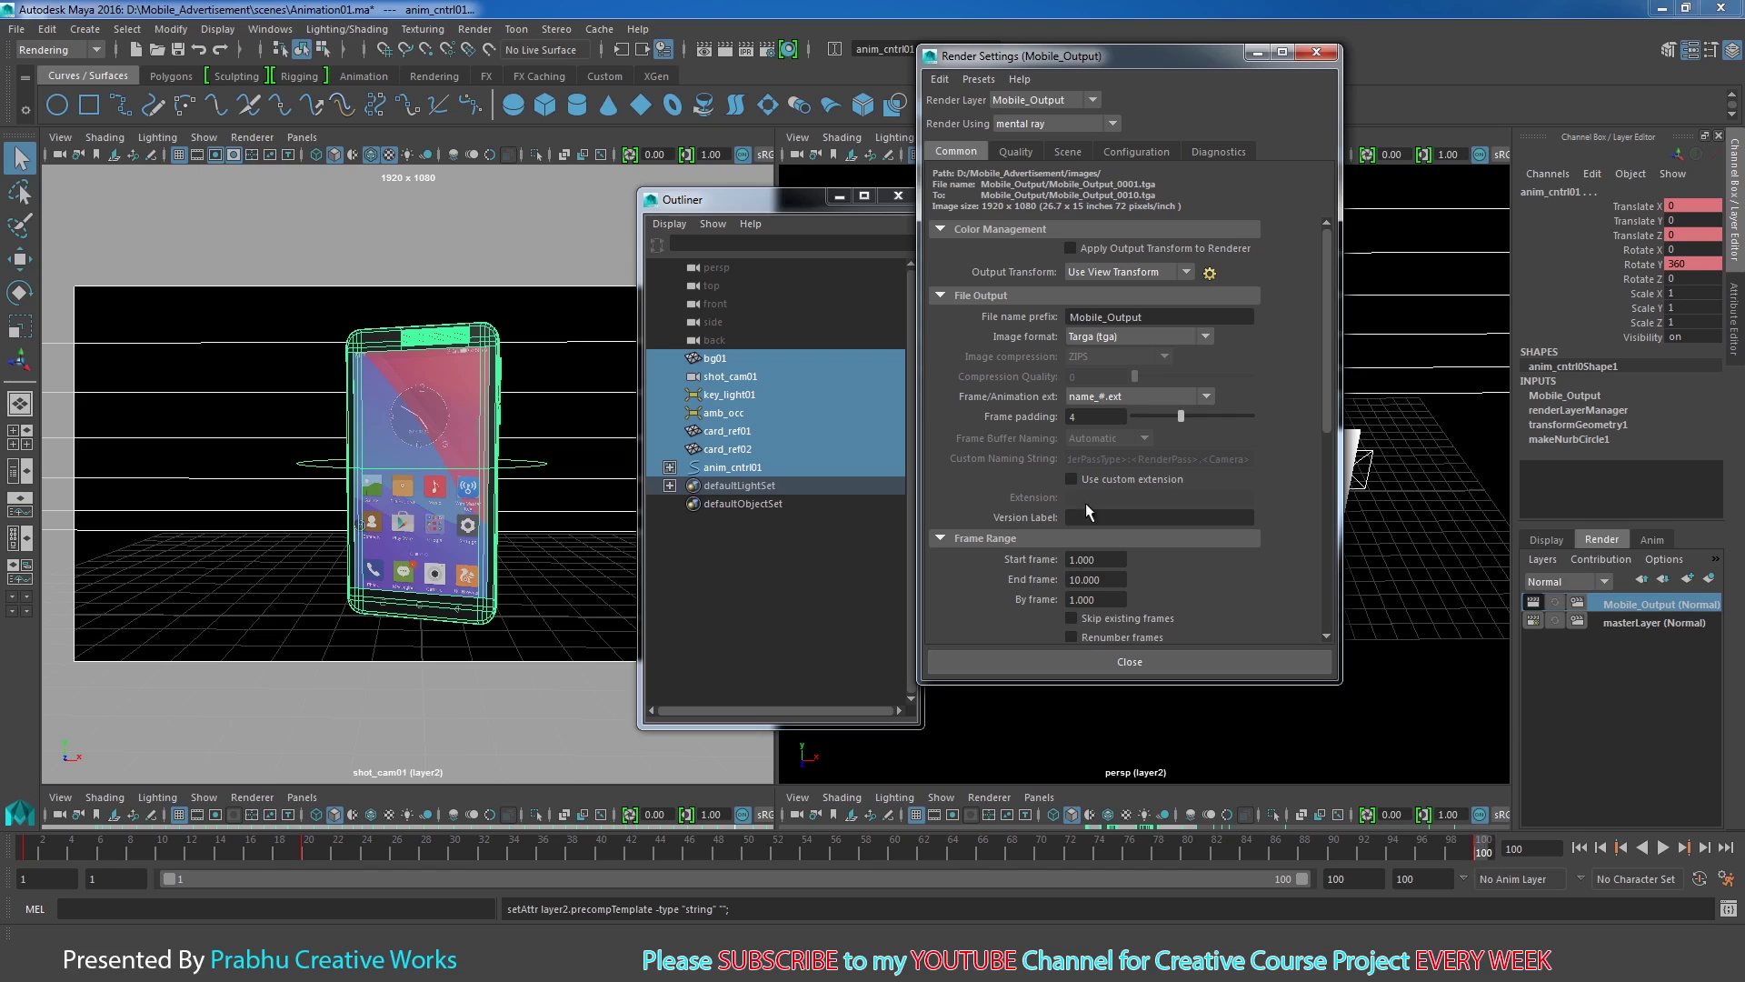
drag(1170, 422, 1168, 419)
Step: Set the frame range End frame to 100, keeping Start at 1
drag(1107, 559, 994, 557)
drag(1127, 580, 931, 578)
text(100)
key(Return)
key(shift+Tab)
key(Tab)
Step: Make shot_cam01 the renderable camera
scroll(1327, 406, down, 6)
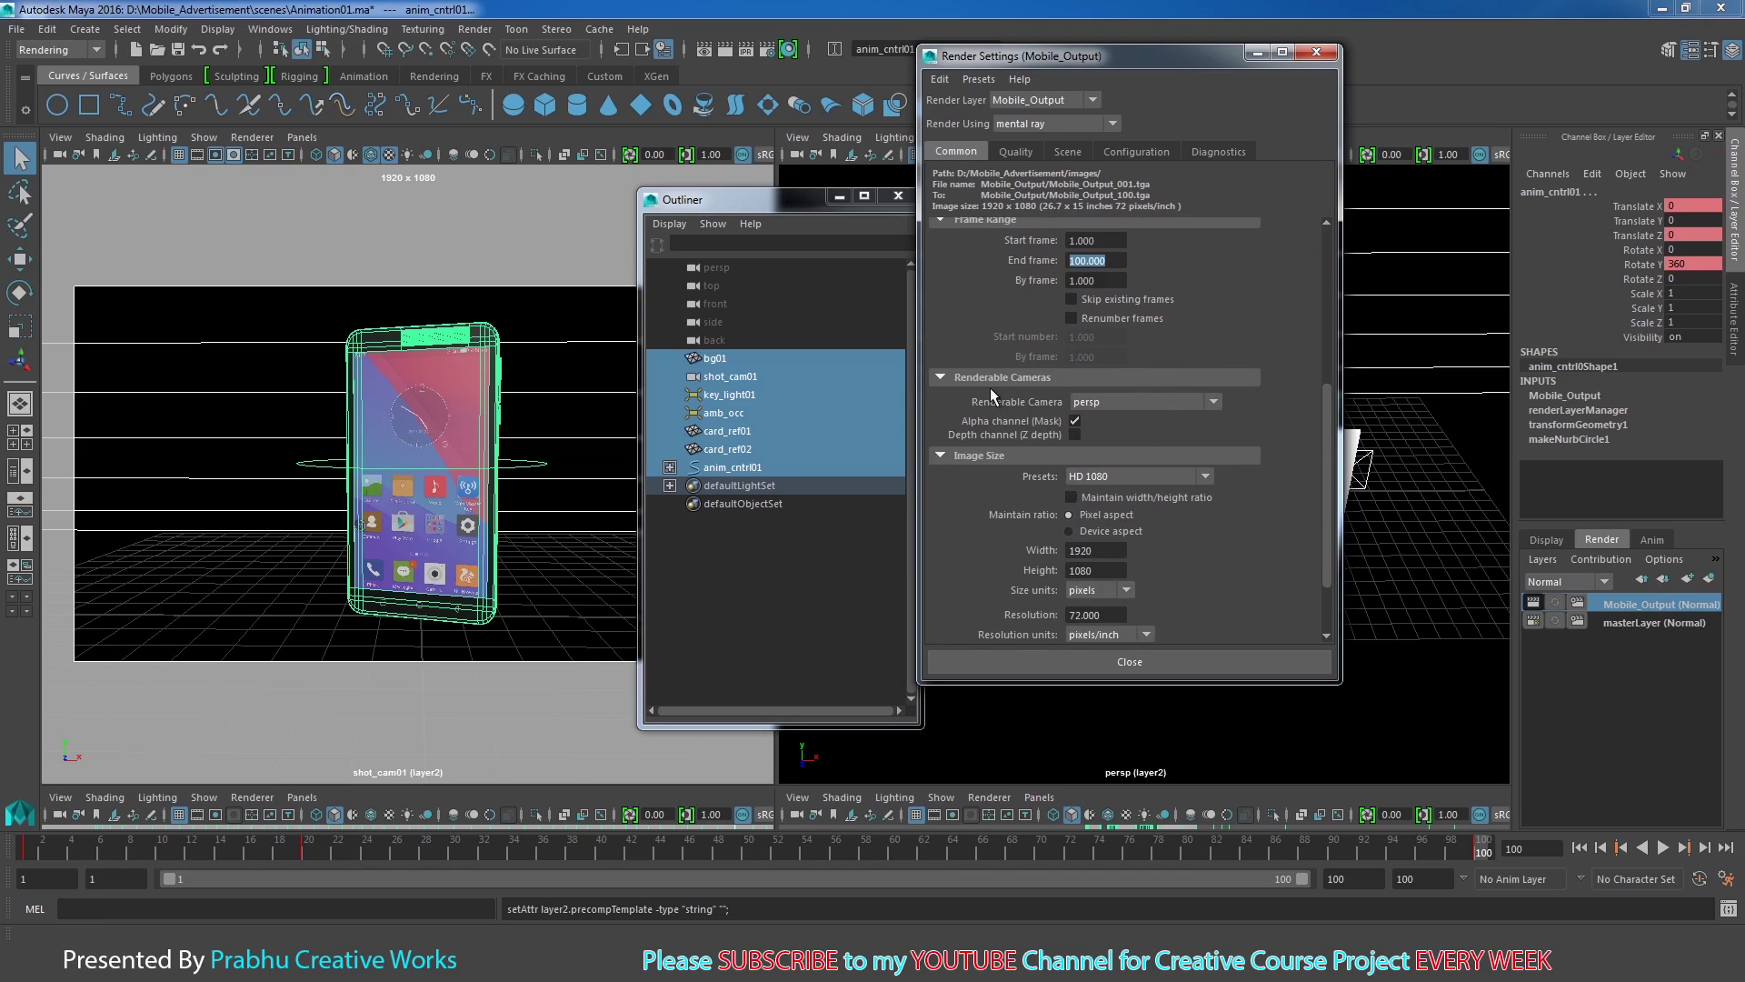
click(1105, 402)
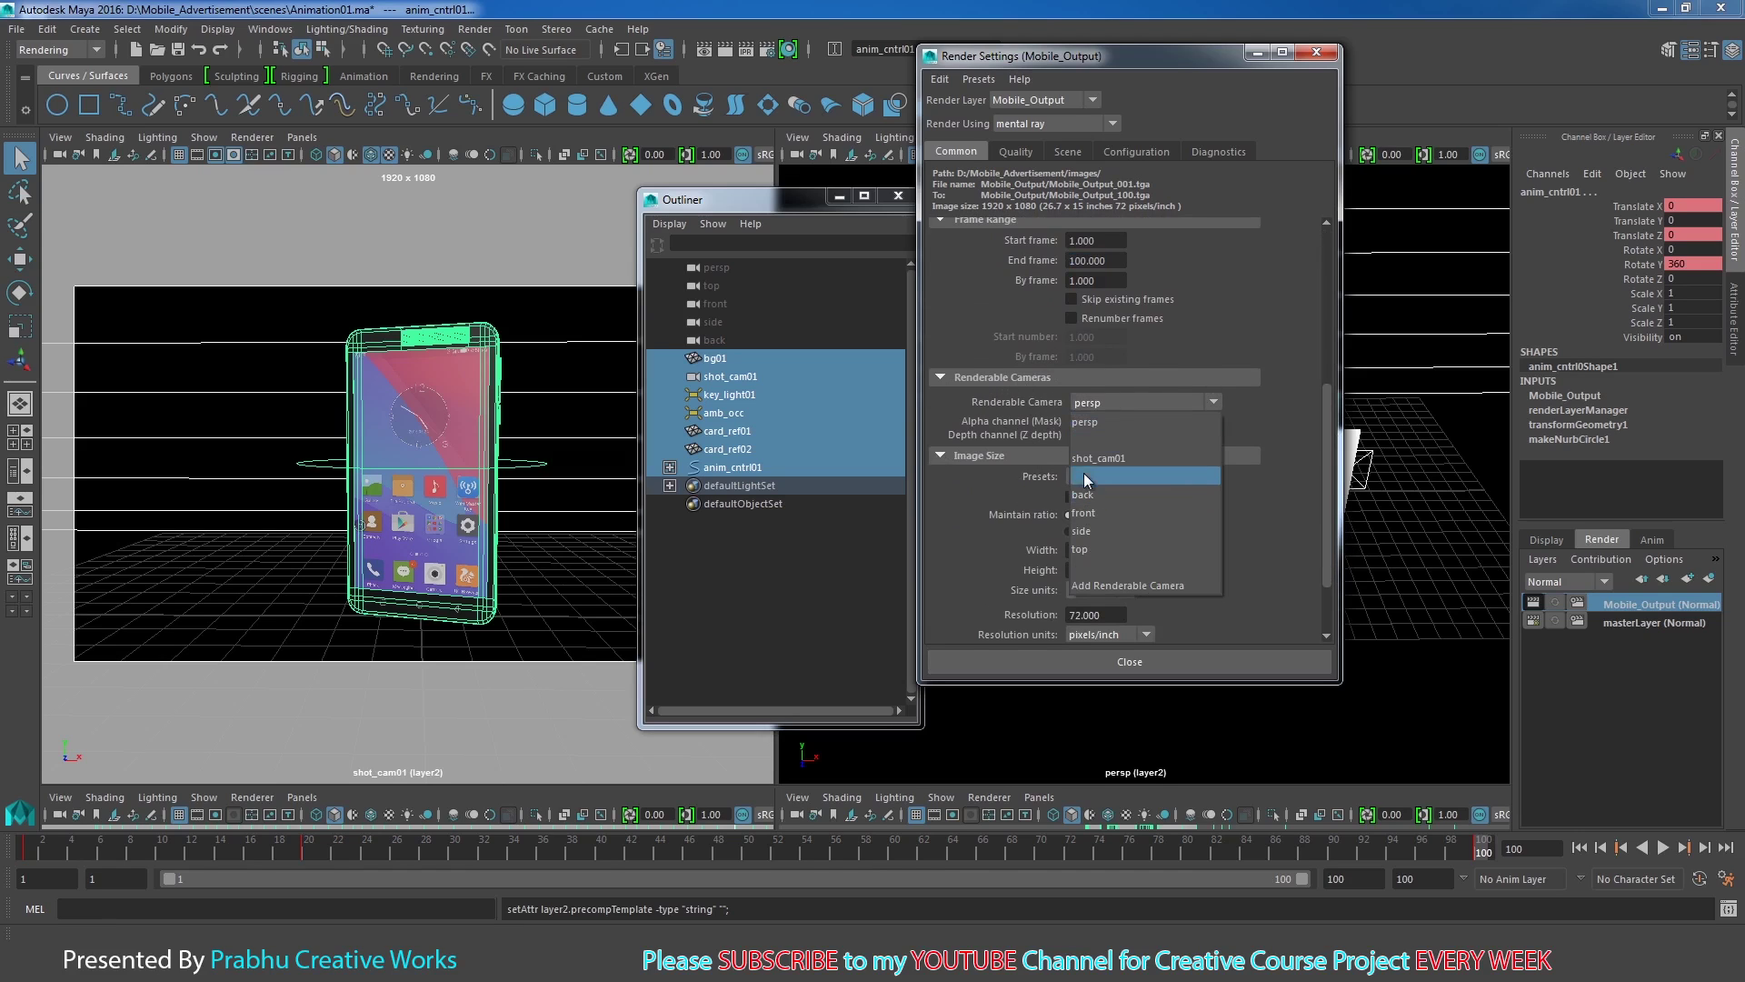
click(1085, 459)
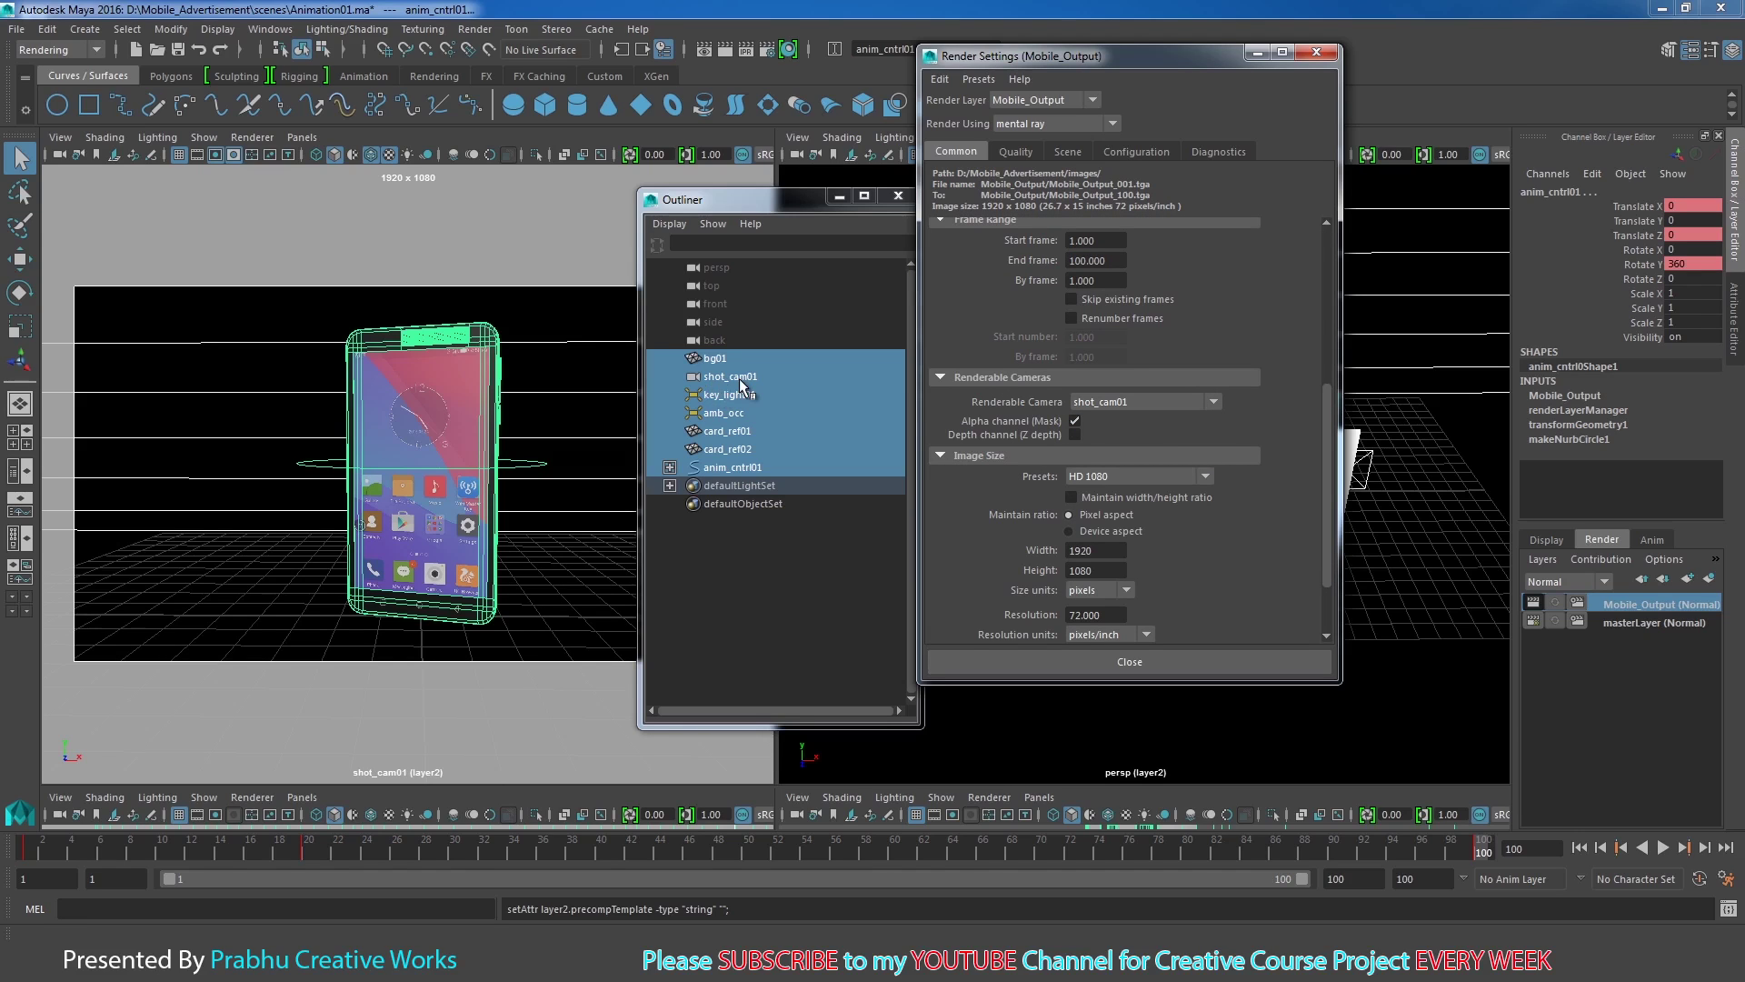
click(1132, 401)
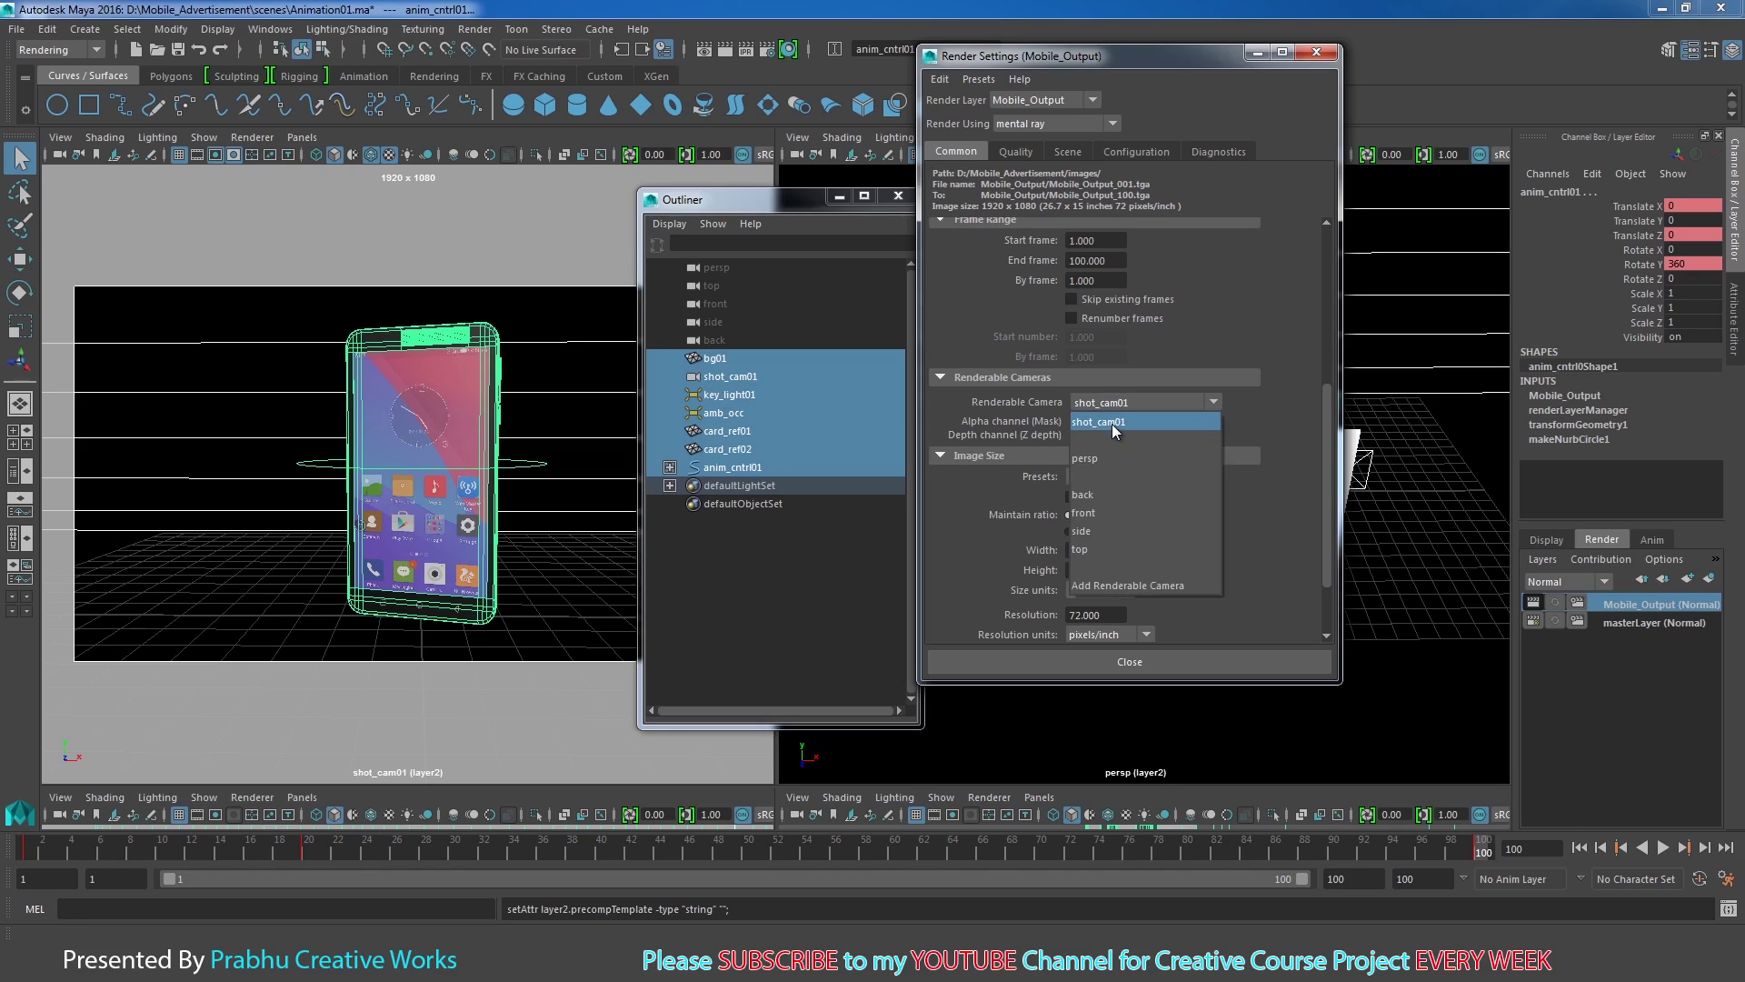
click(1111, 424)
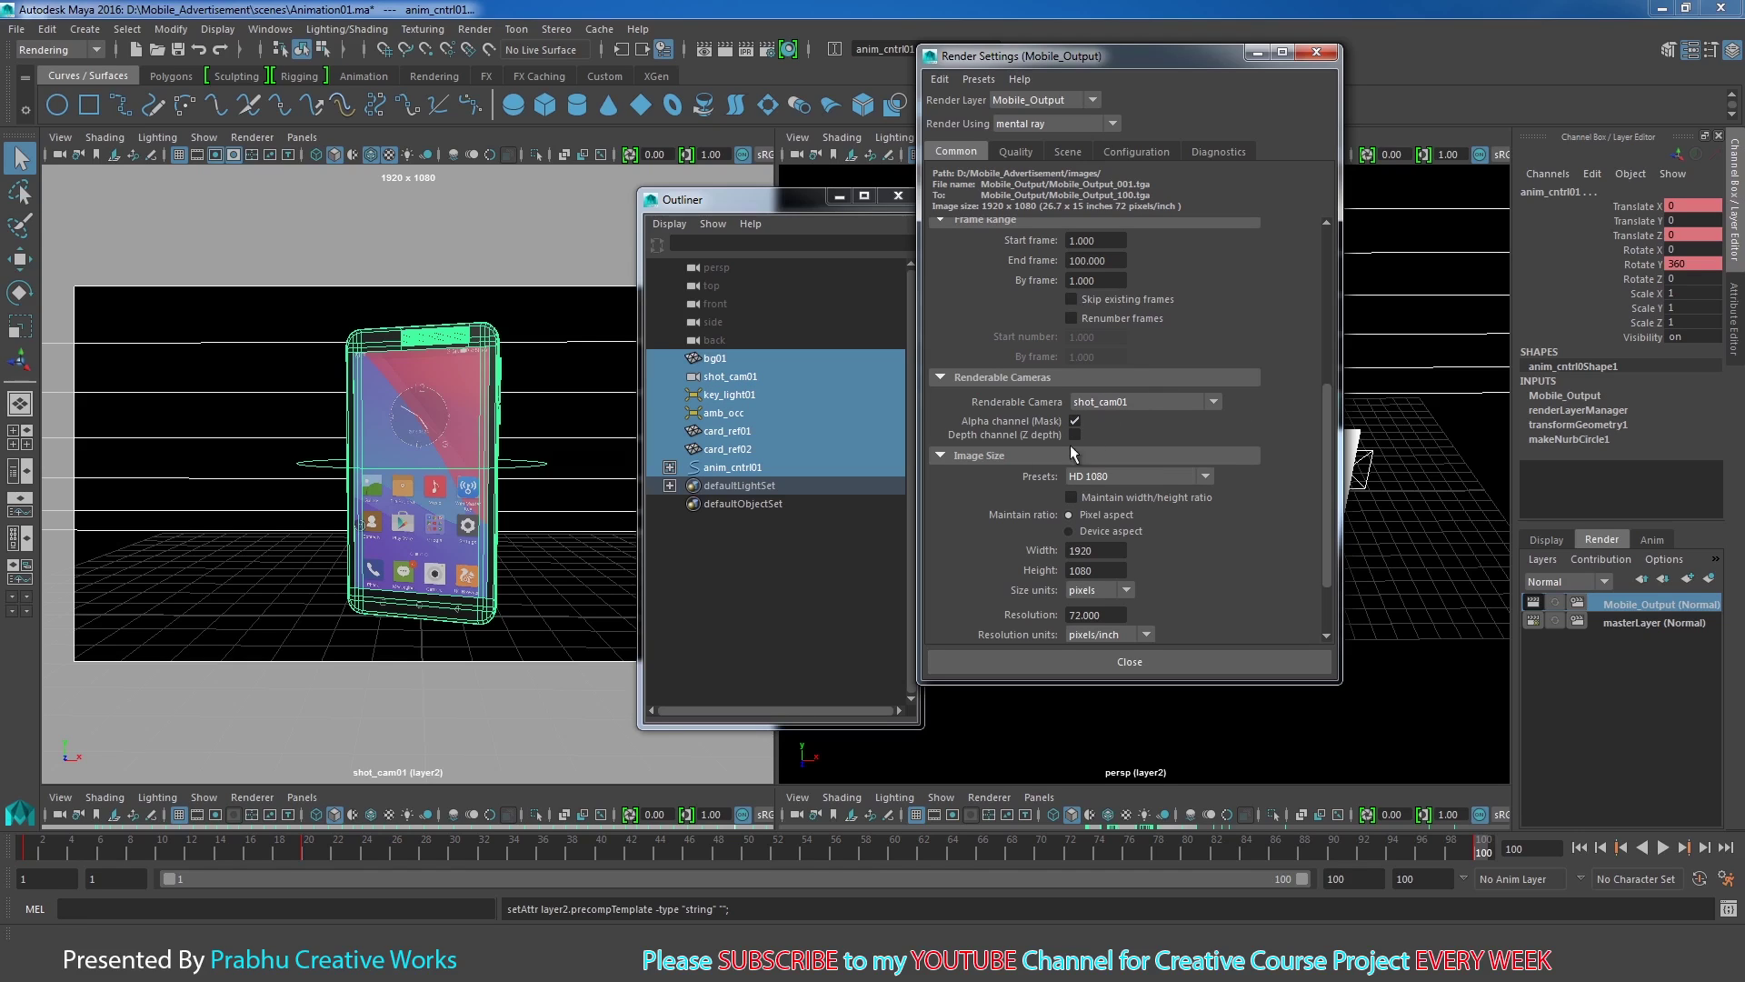
Step: Apply the HD 1080 image size preset for 1920 x 1080 output
click(1127, 475)
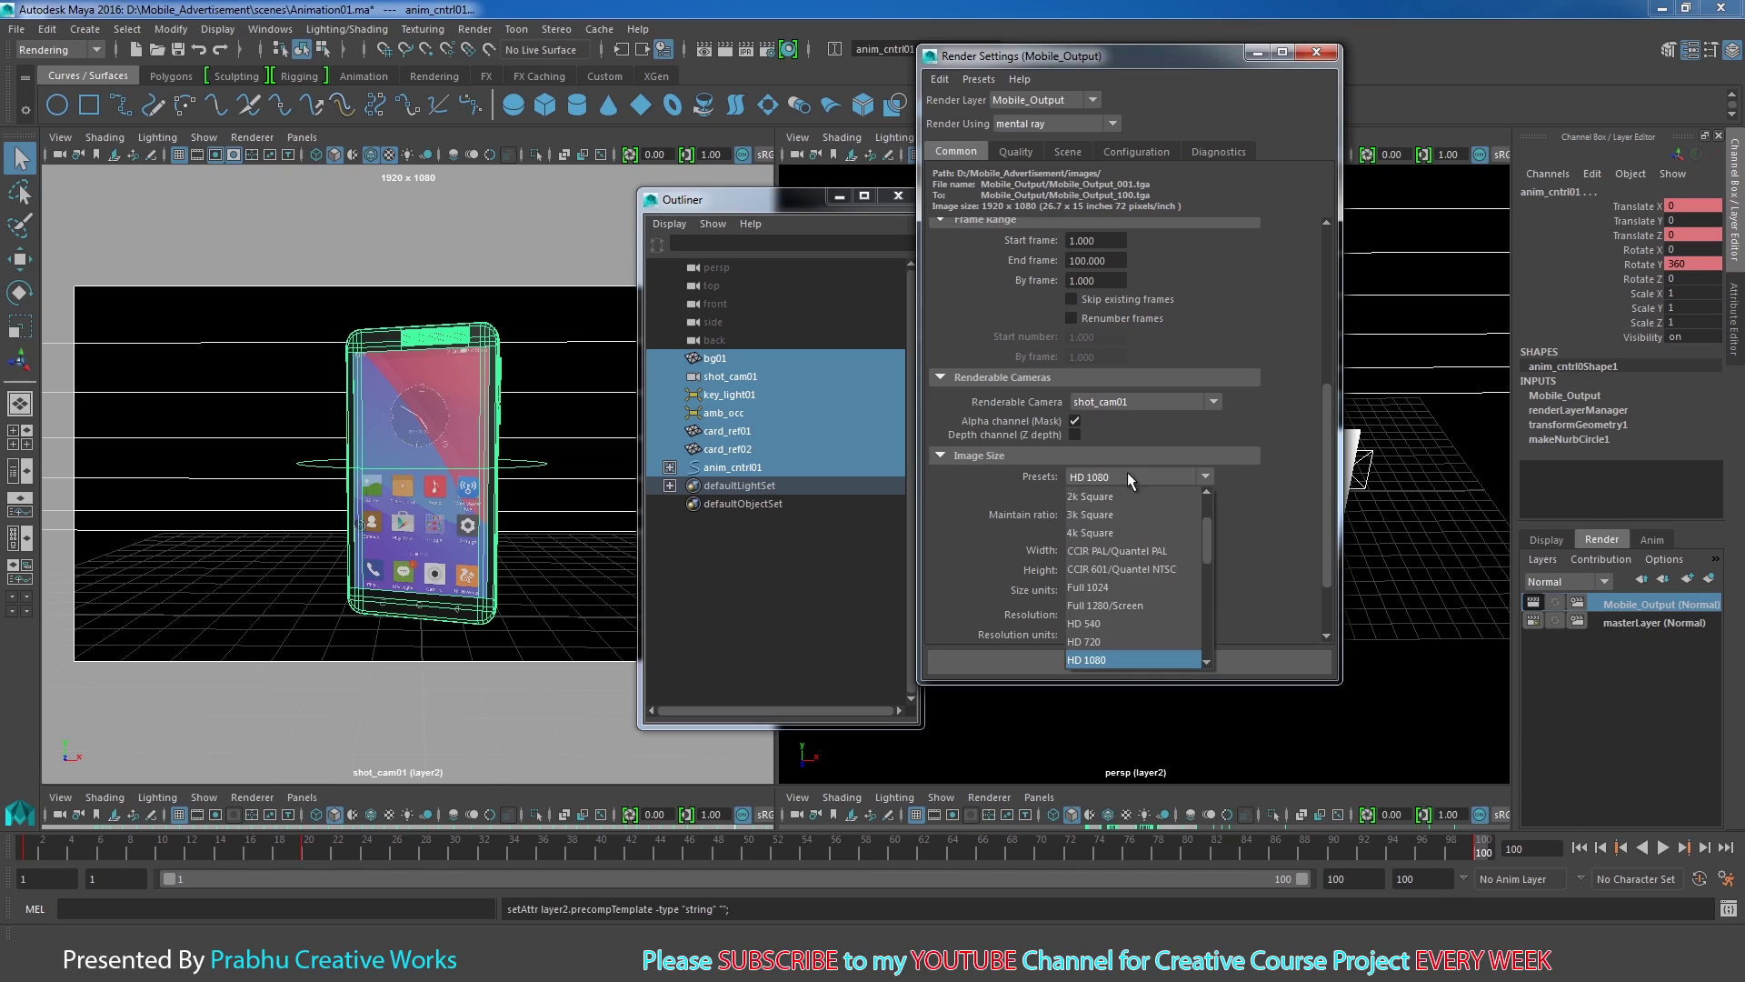
click(1115, 656)
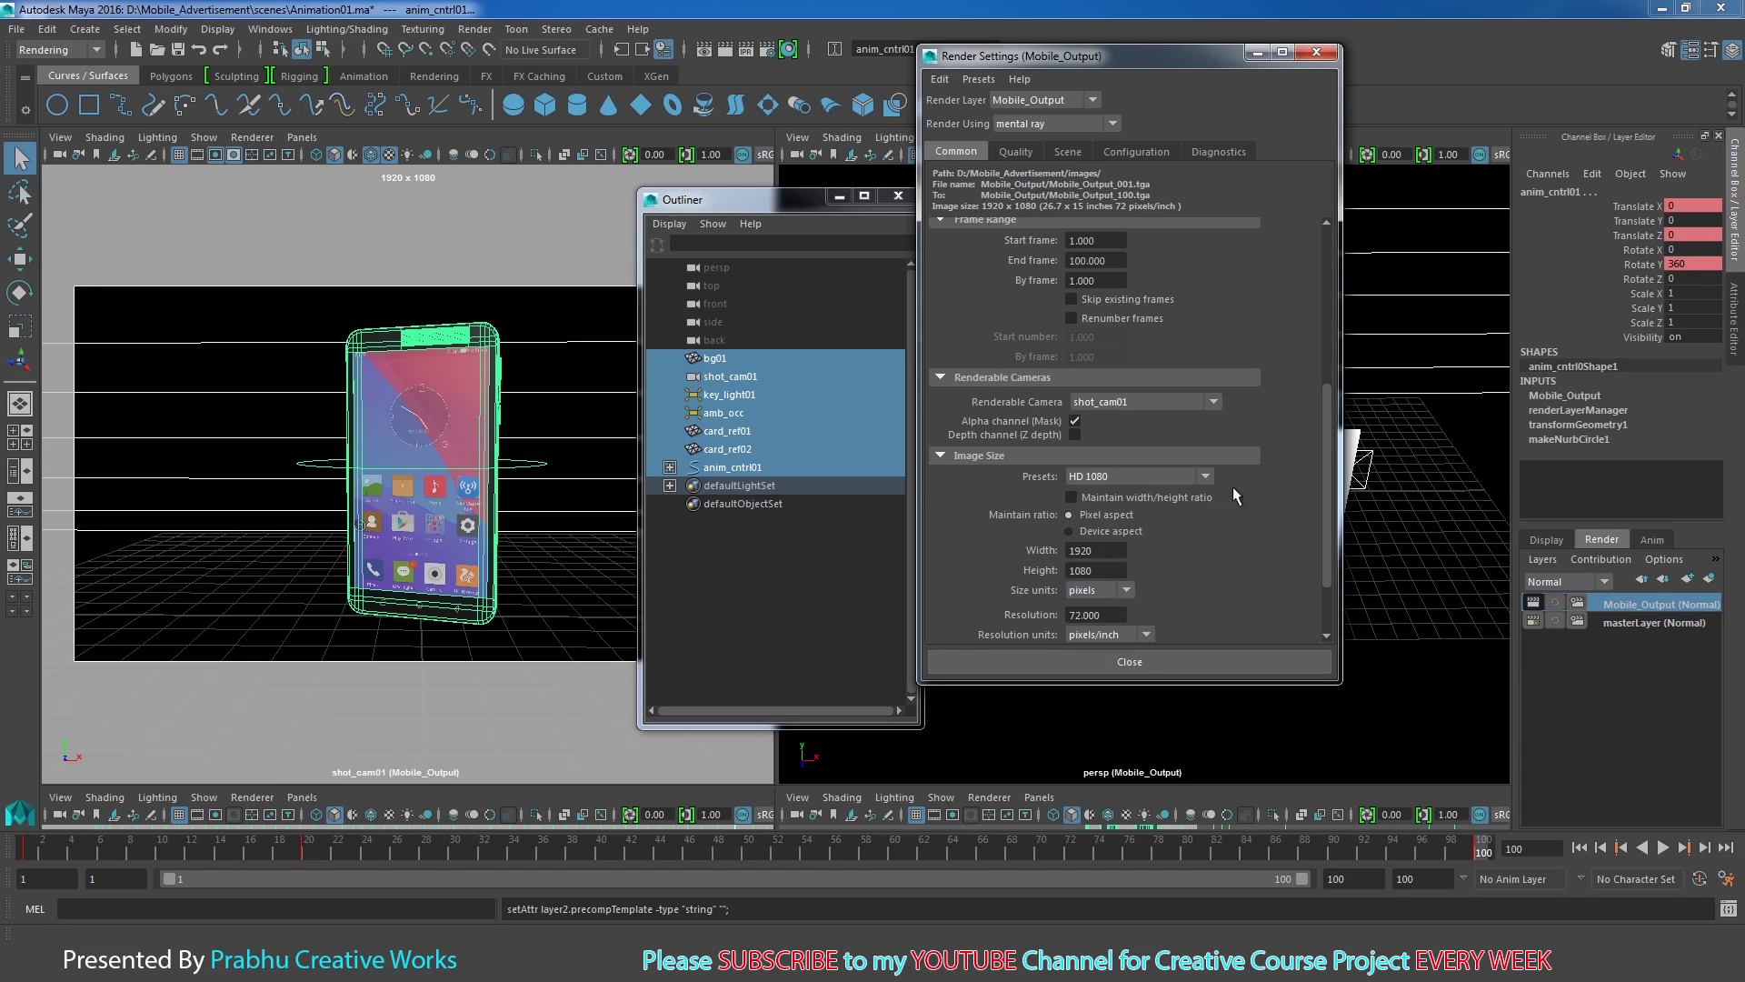
scroll(1327, 545, up, 3)
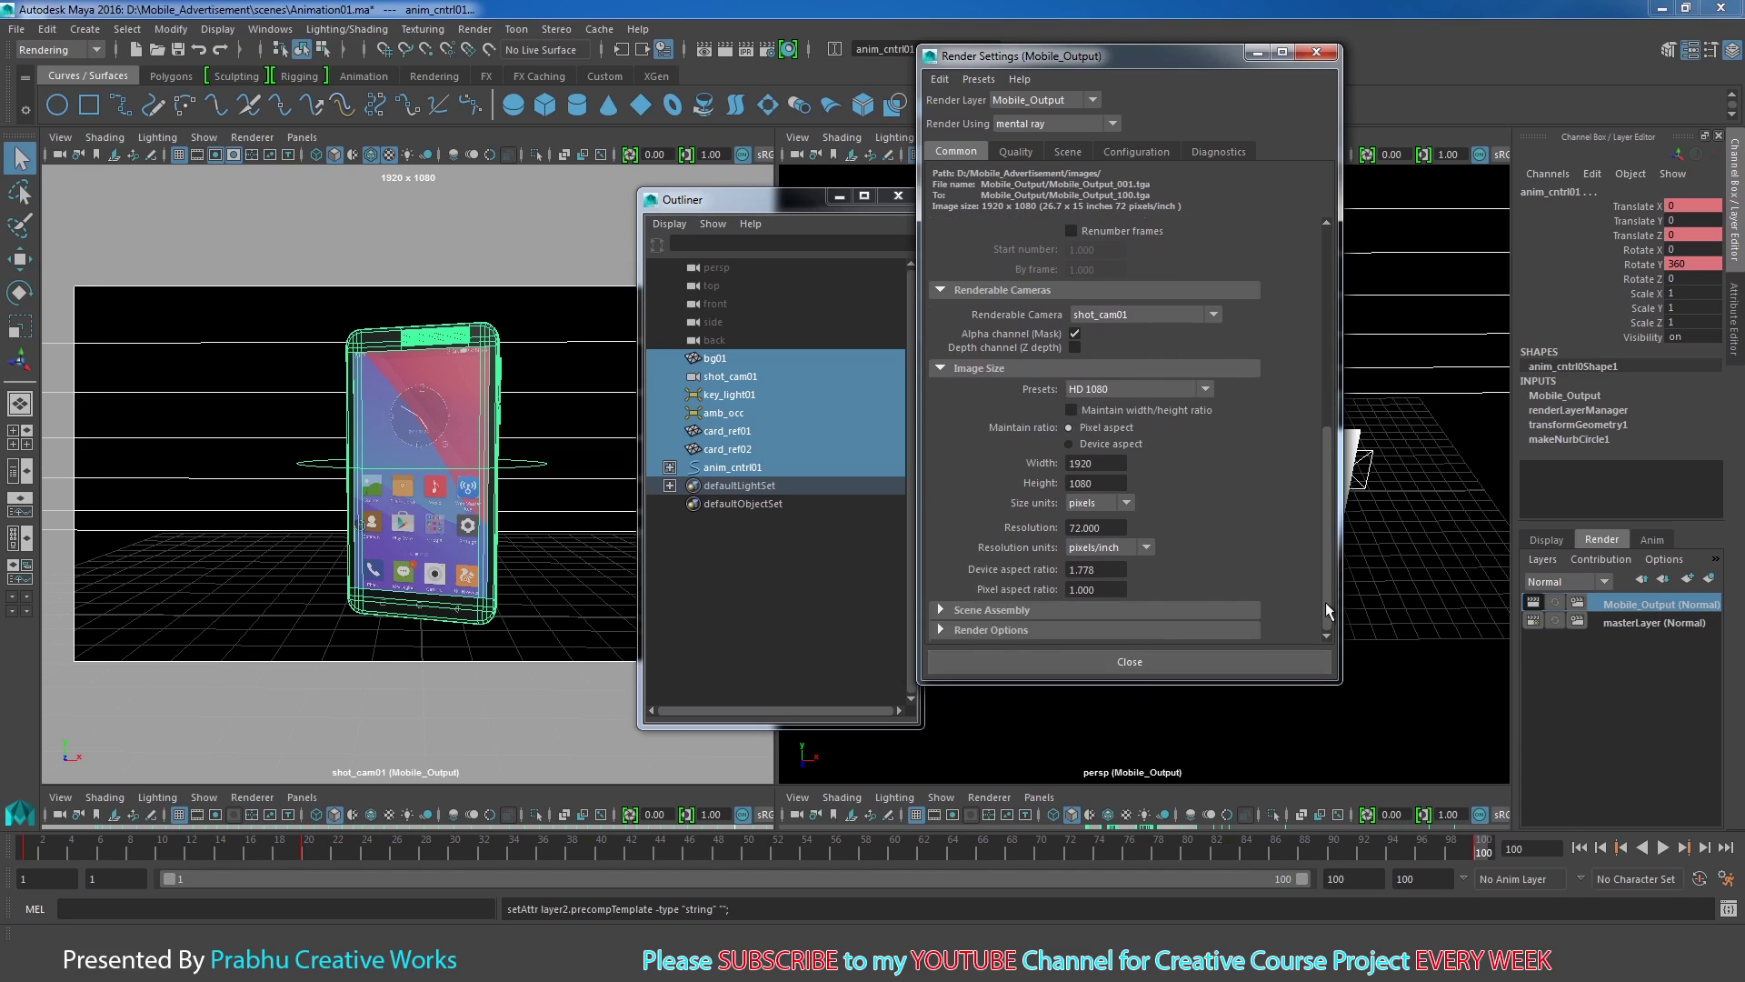
Step: On the Scene tab, set Shutter Motion Blur to Full
click(1016, 153)
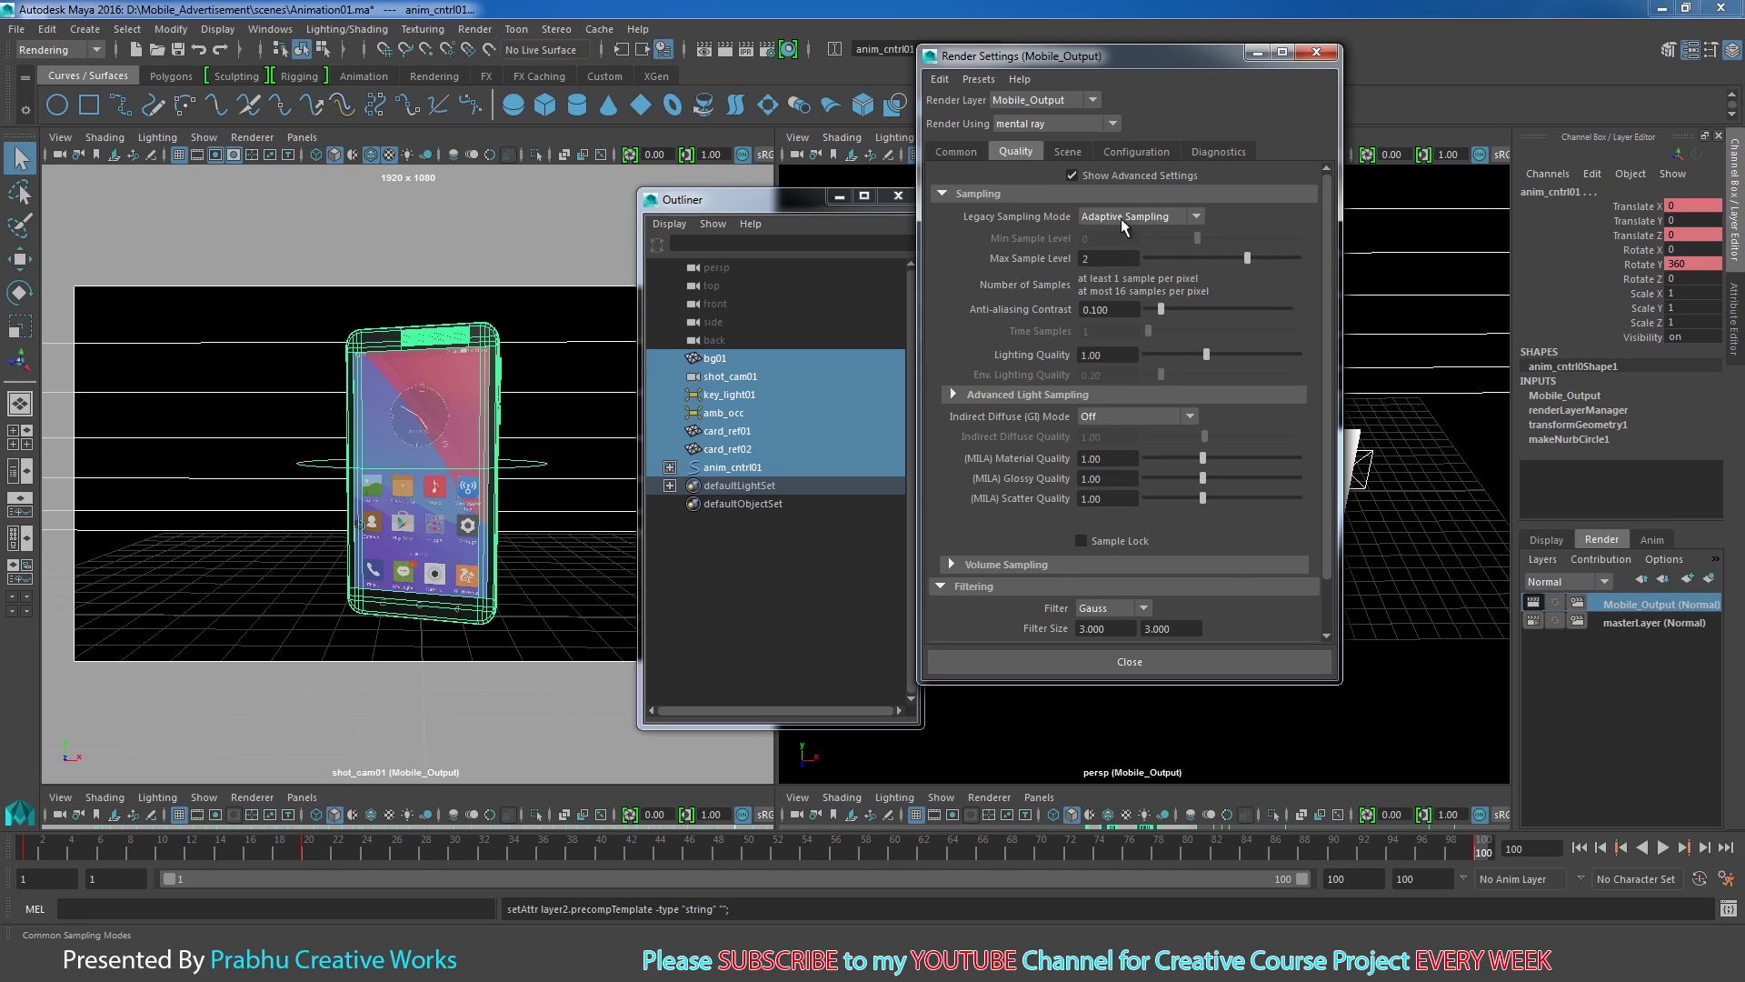
click(1069, 152)
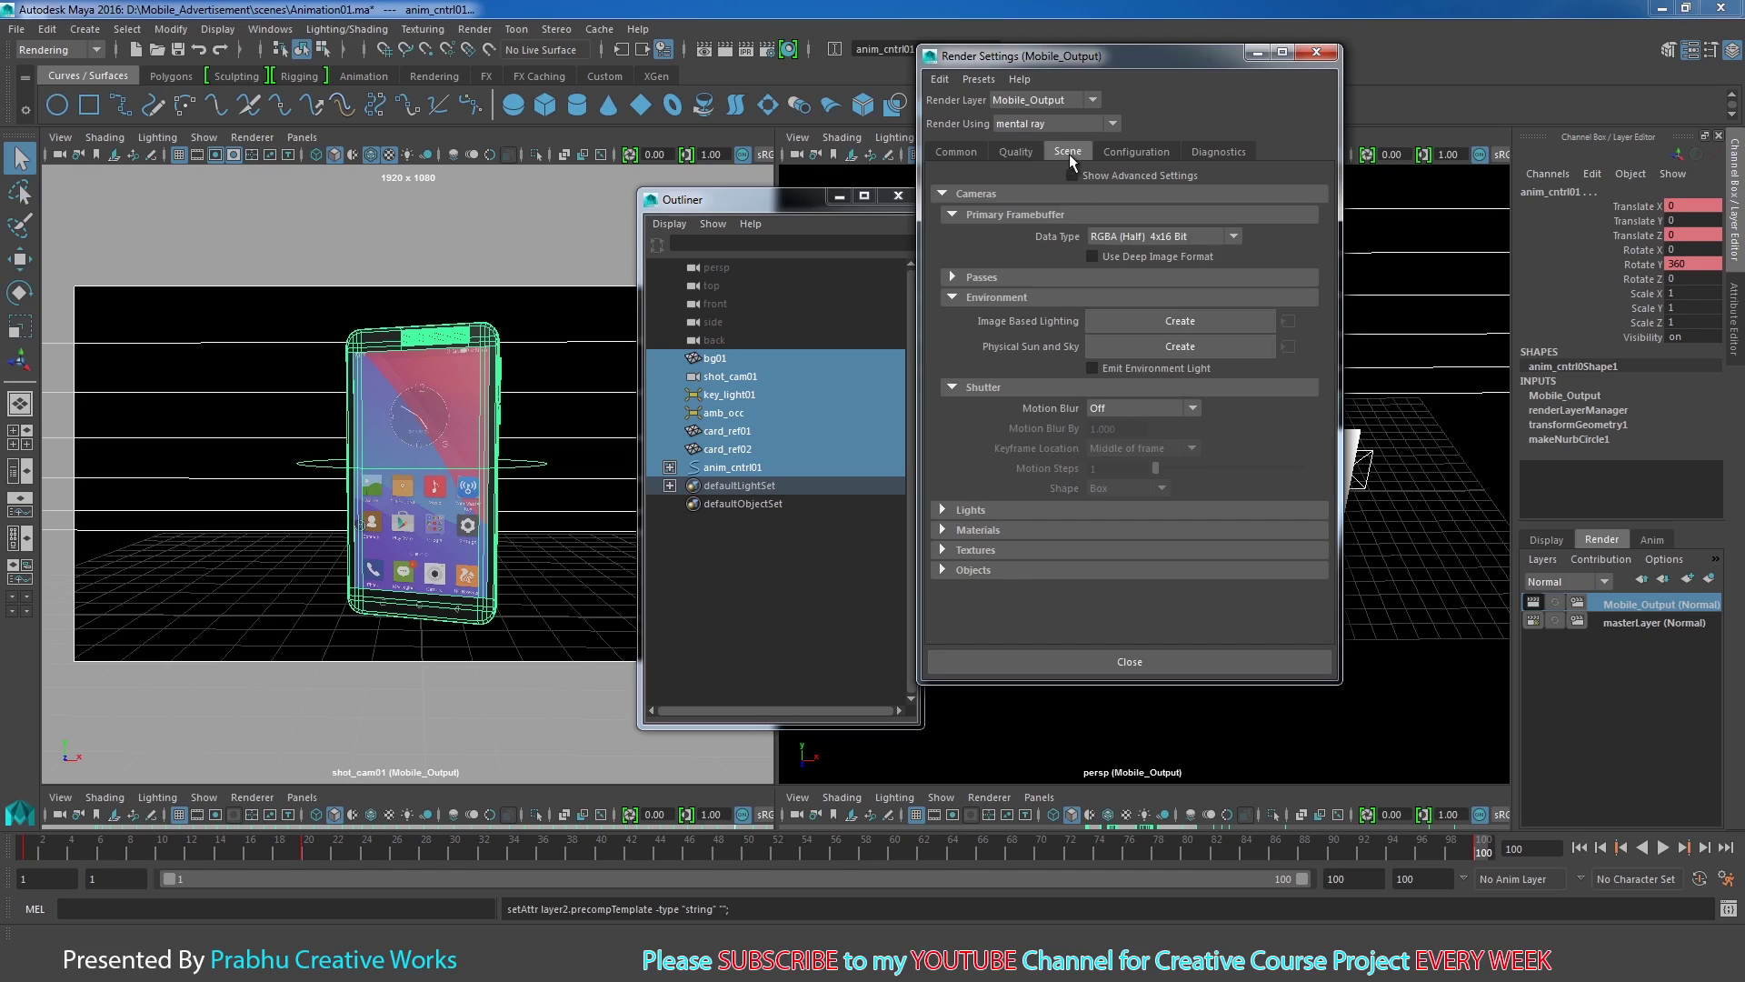
click(953, 384)
click(956, 384)
click(1125, 407)
click(1102, 467)
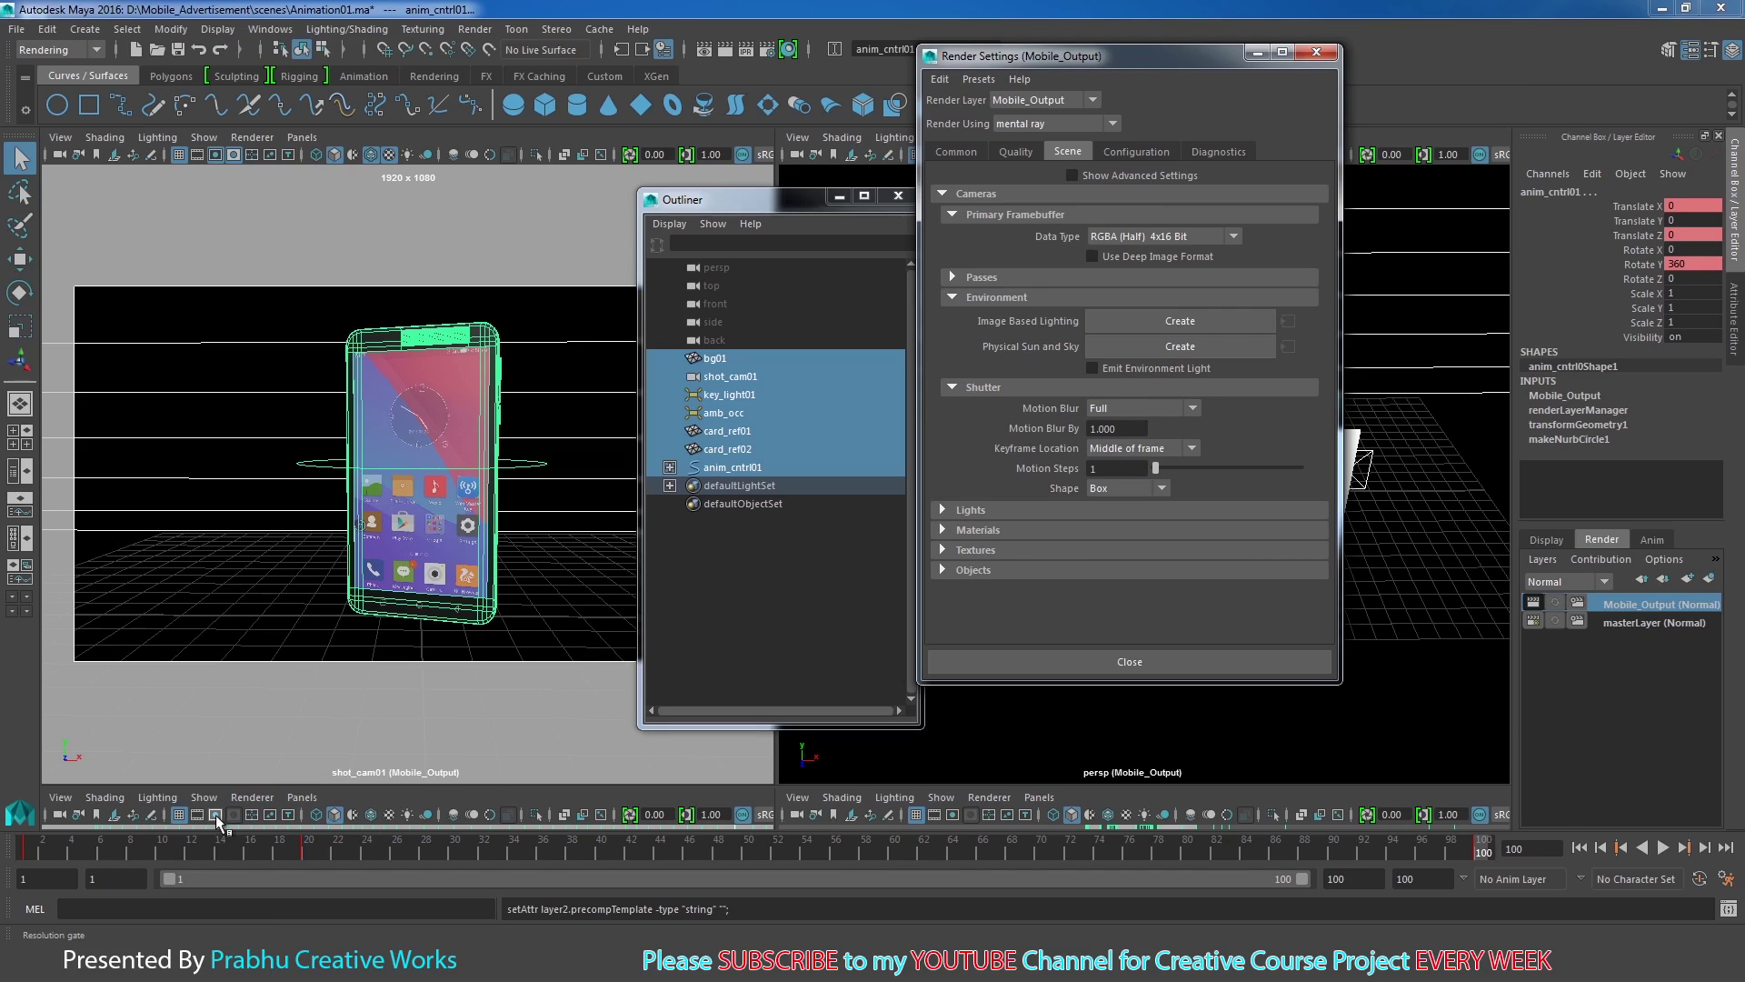
click(1118, 410)
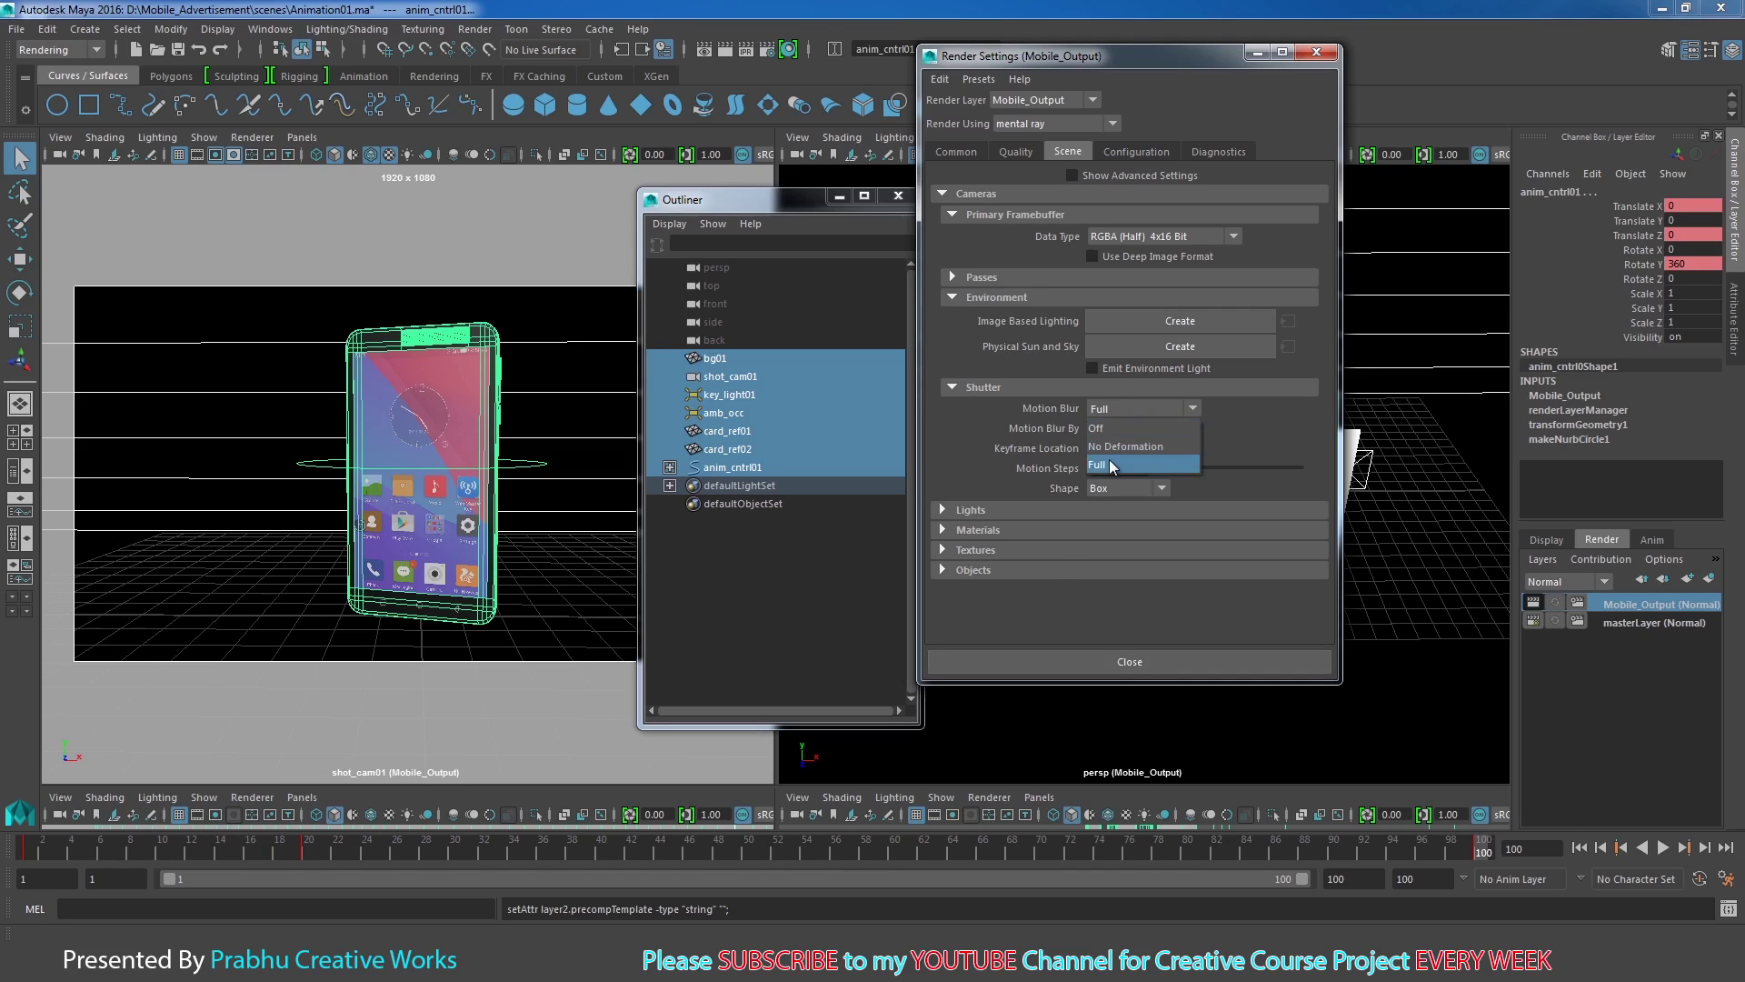
click(1112, 464)
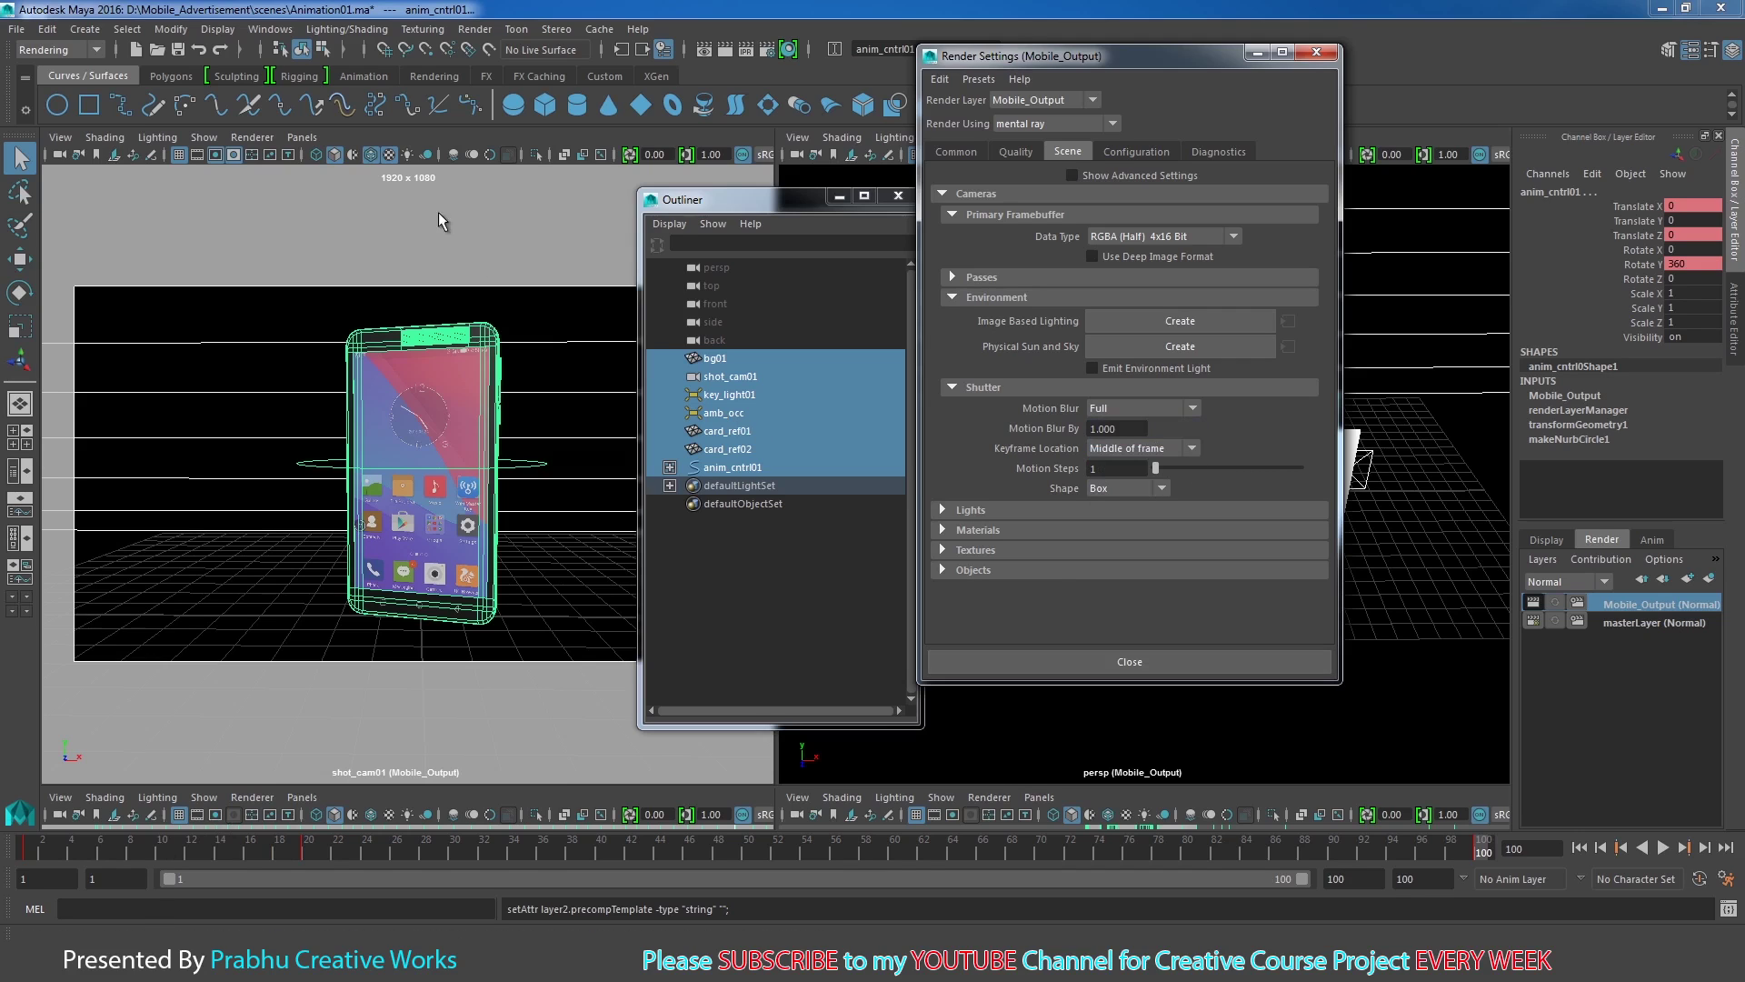
Step: Scrub the phone animation to about frame 13 and confirm motion blur stays Full
key(alt+v)
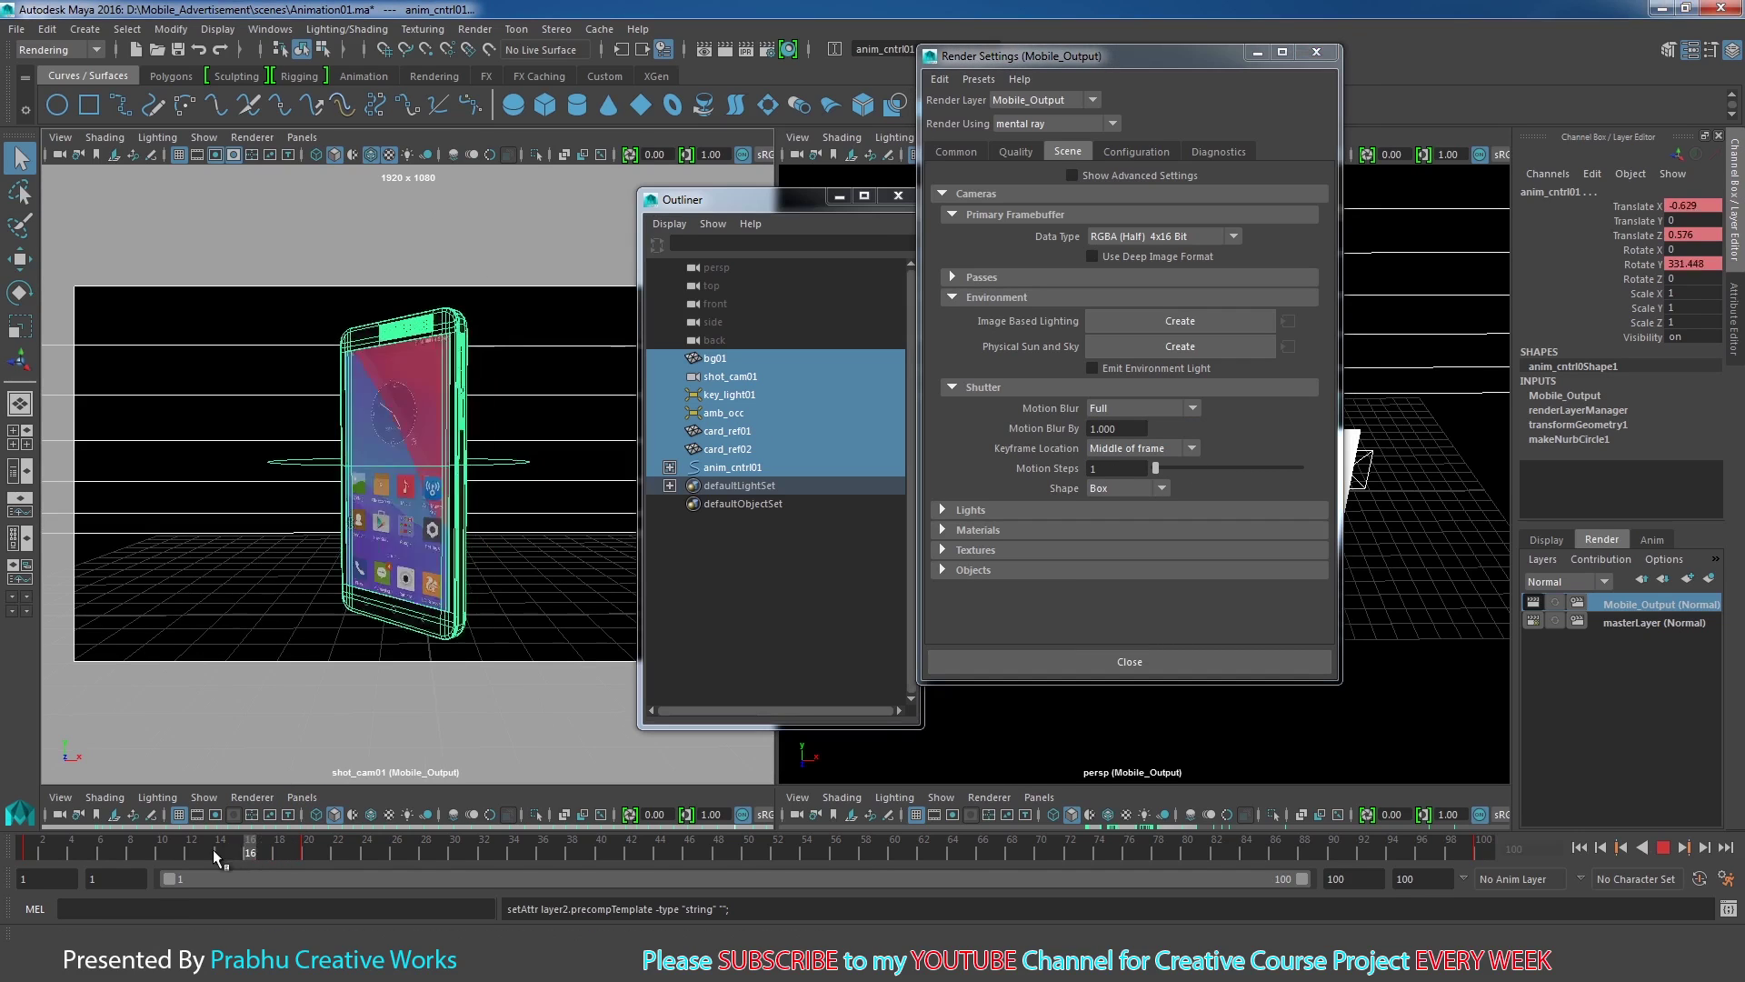
mouse_move(168, 852)
mouse_down()
mouse_move(245, 858)
mouse_move(91, 859)
mouse_move(236, 859)
mouse_up()
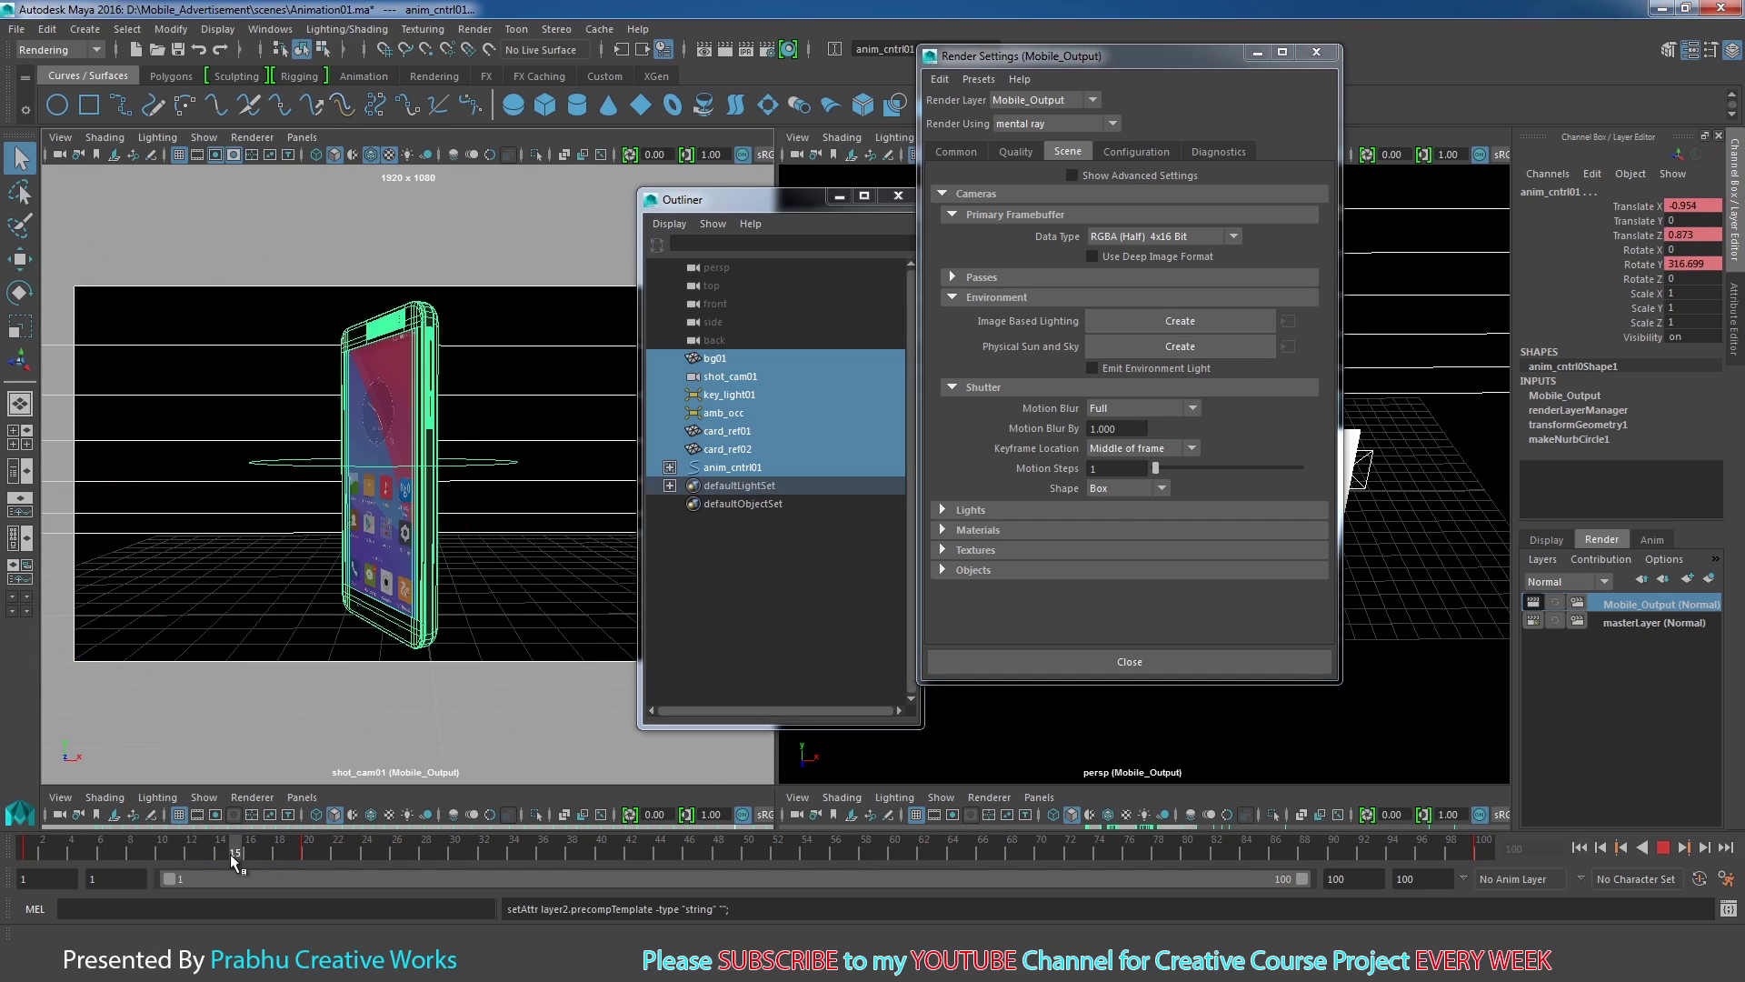
click(1126, 411)
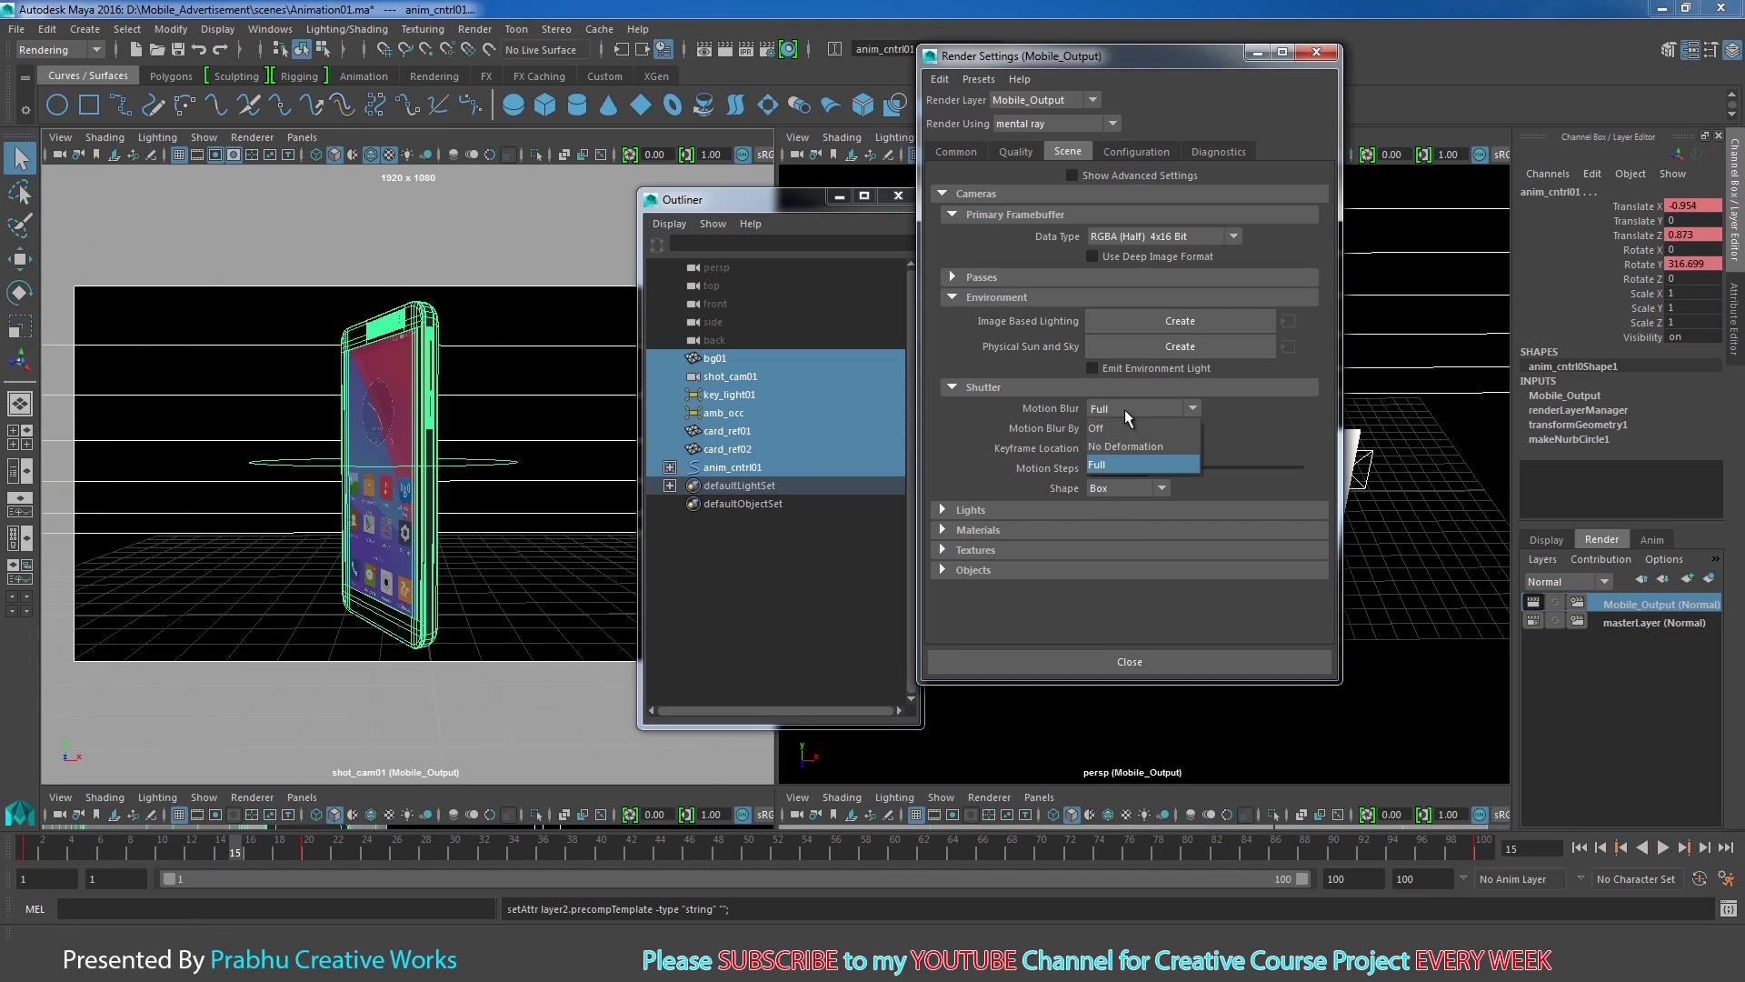
click(1116, 461)
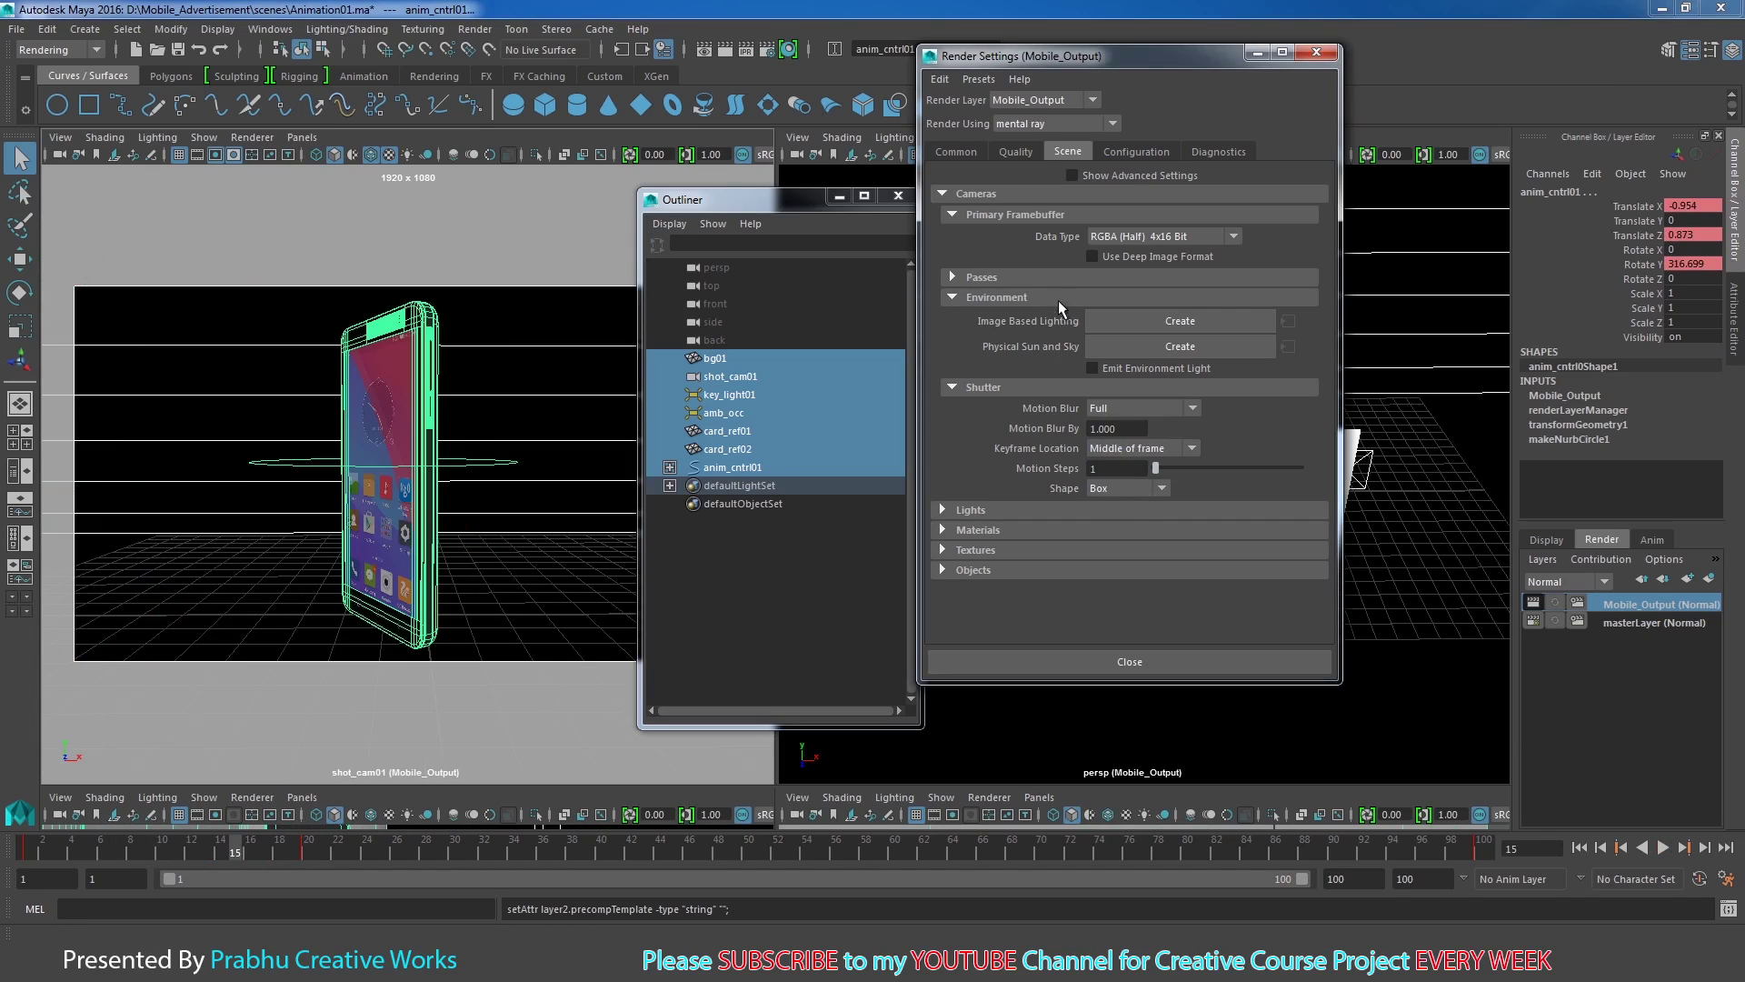
Step: Review the quality and scene settings pages, then close Render Settings
click(1022, 149)
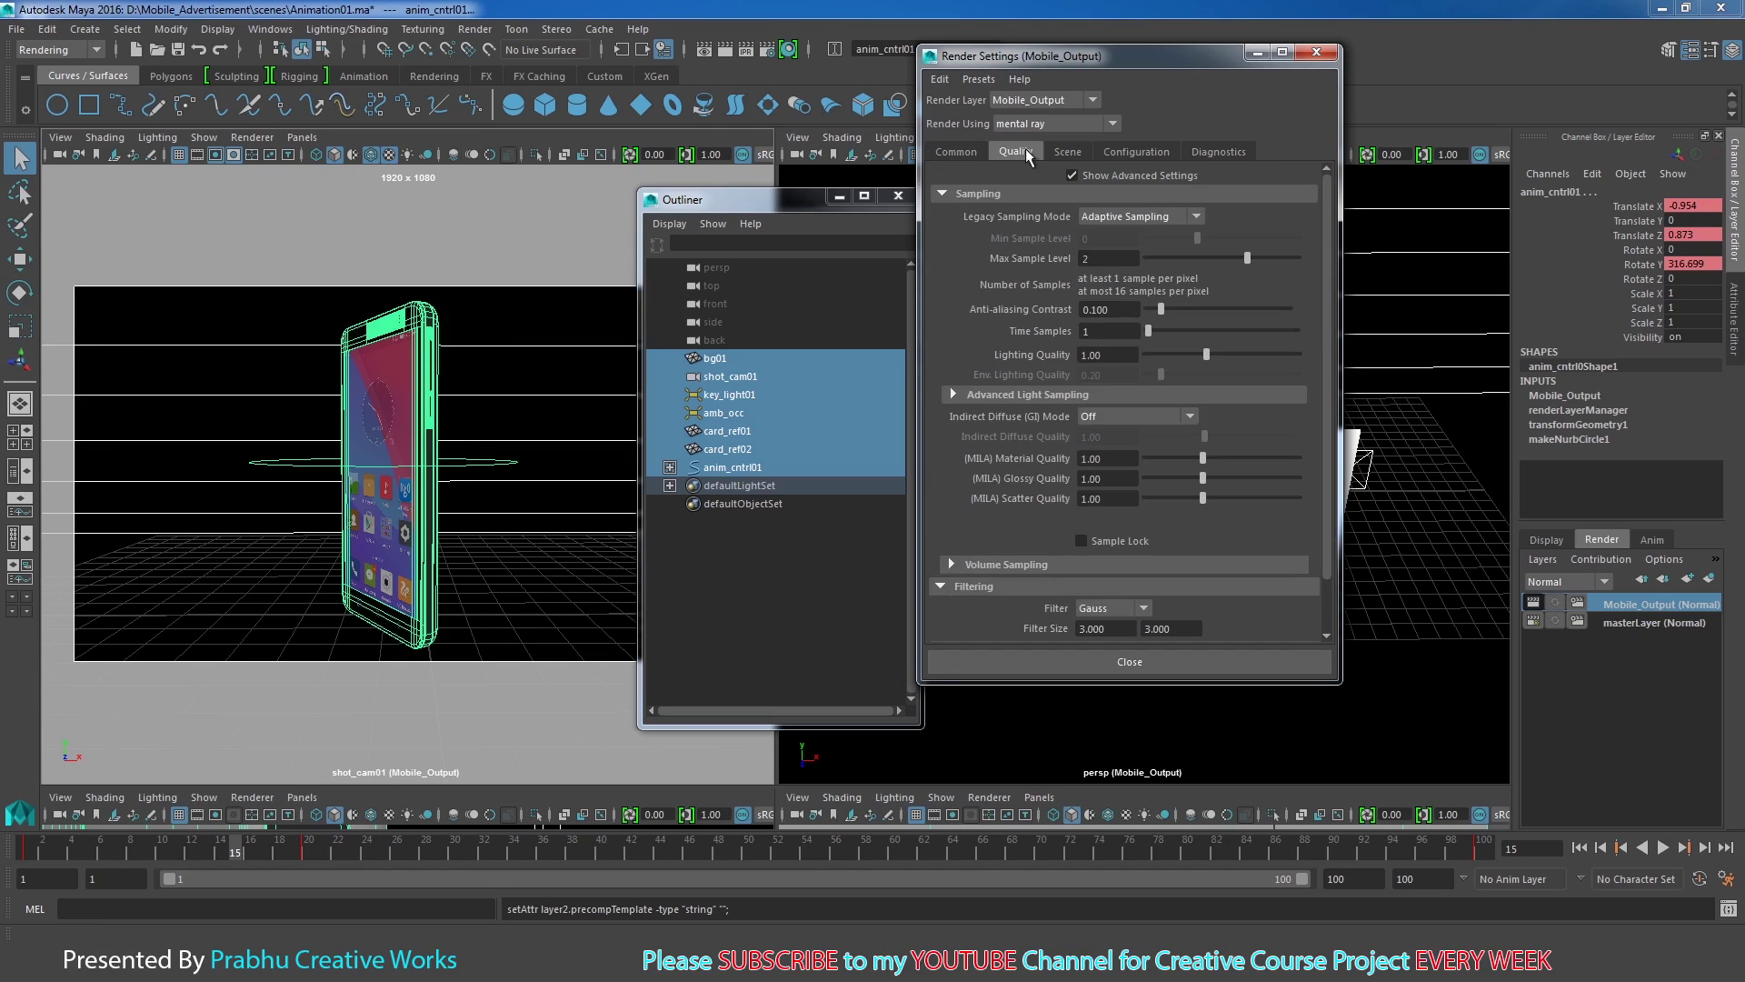
click(1053, 149)
click(965, 151)
click(1026, 151)
click(1065, 152)
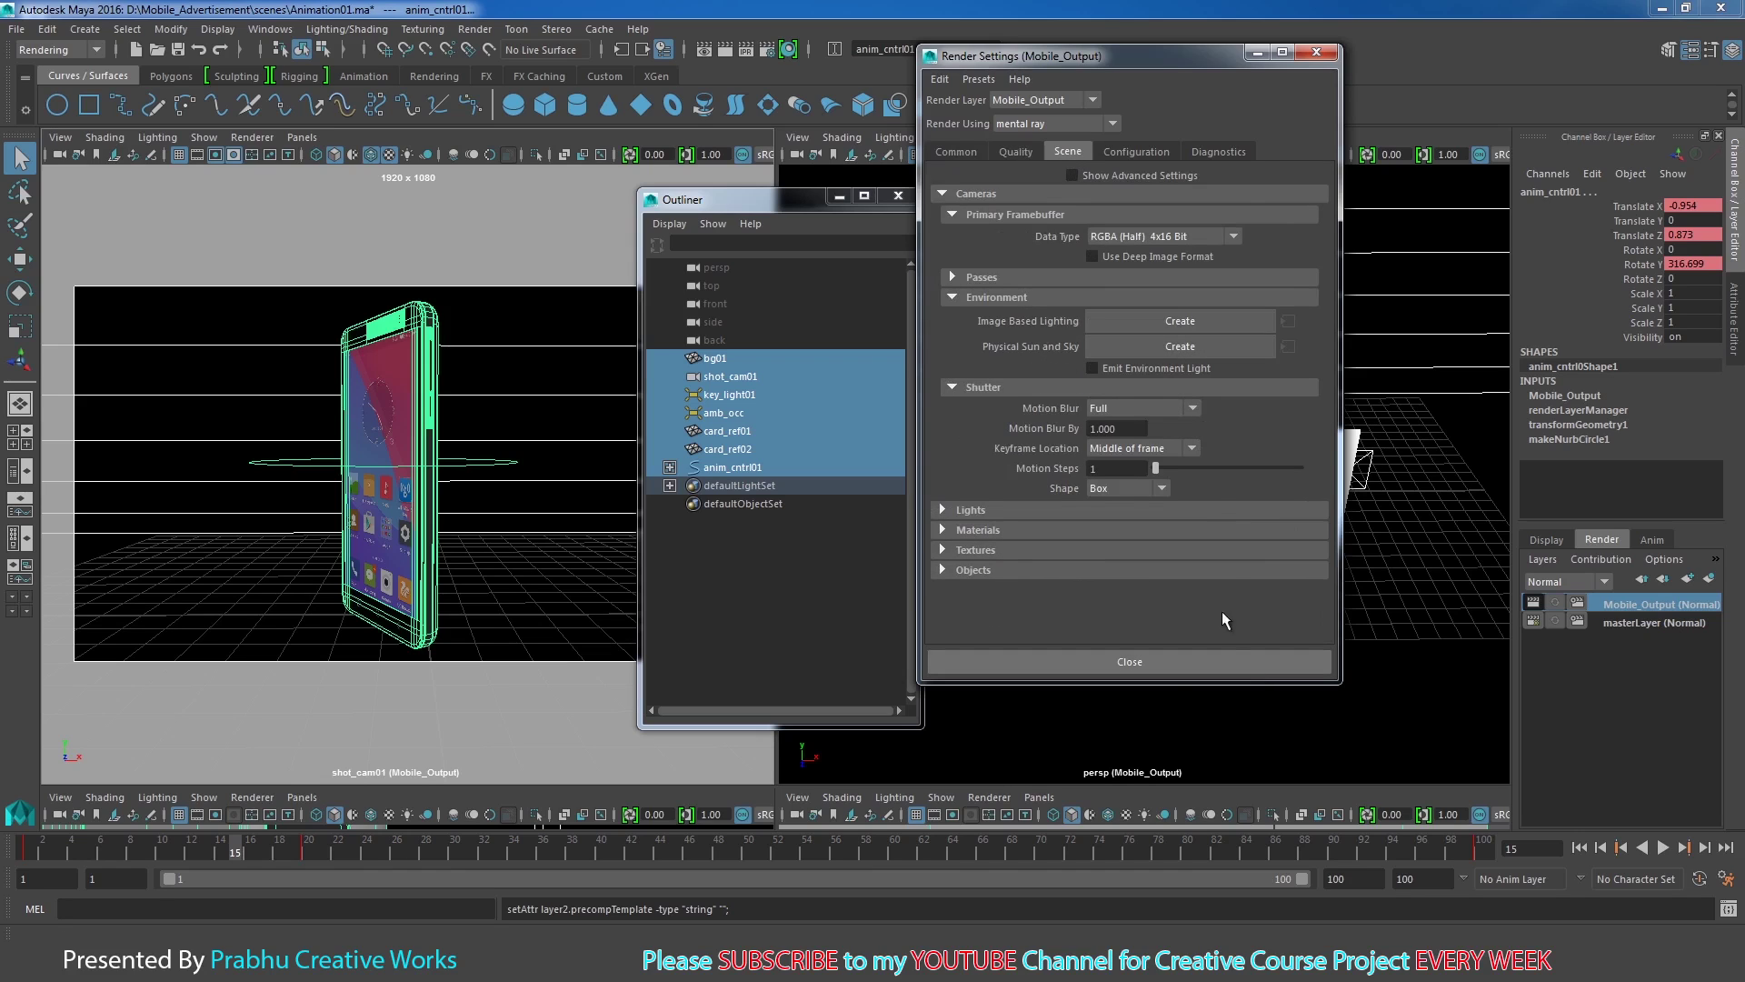
click(1182, 662)
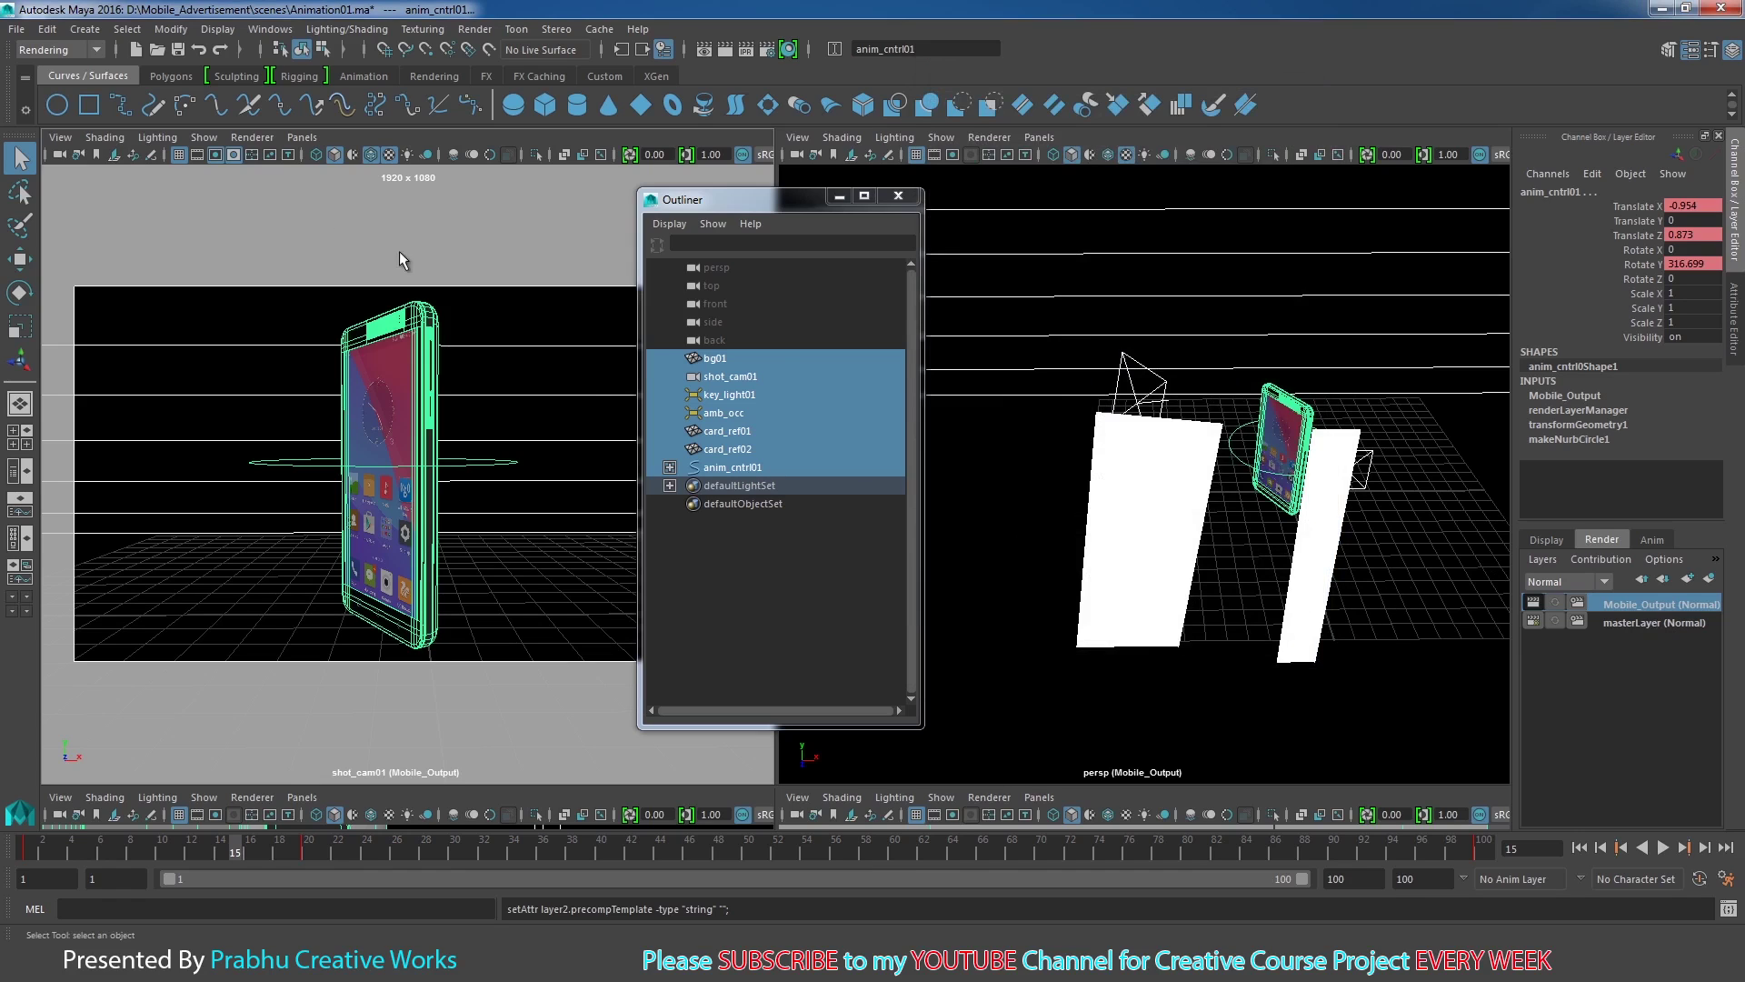
Step: Save the scene under the new name Rending.ma via Save Scene As
click(28, 34)
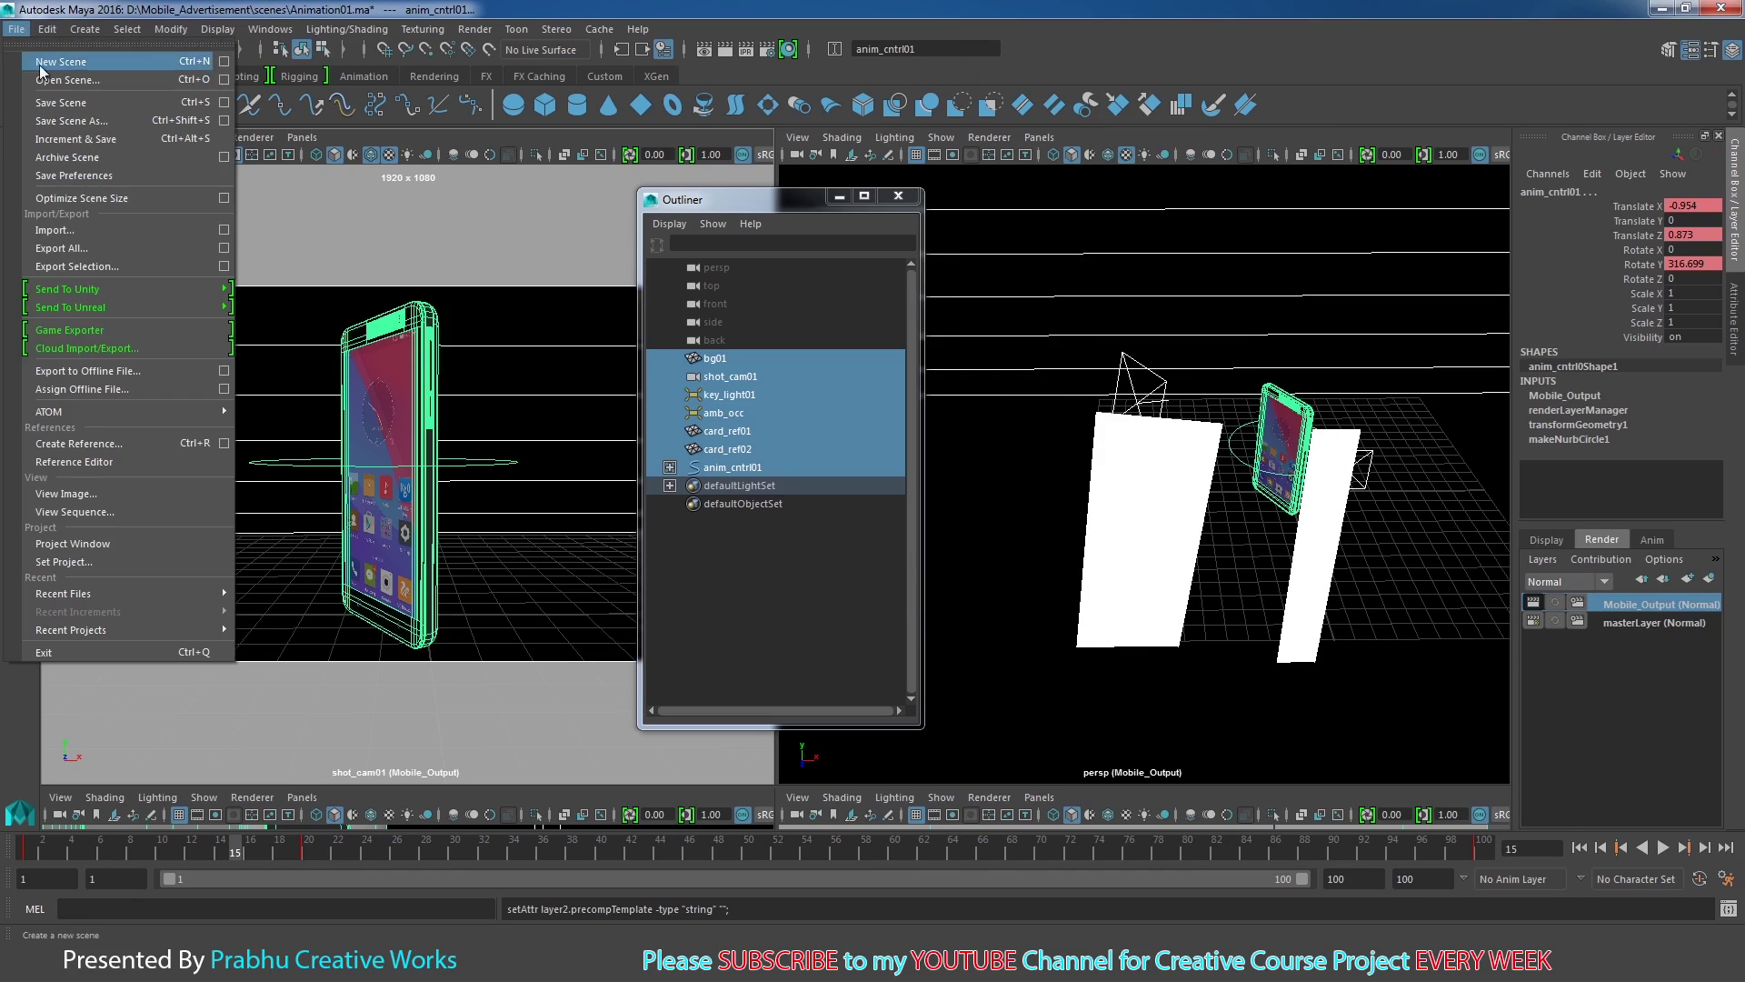
click(82, 122)
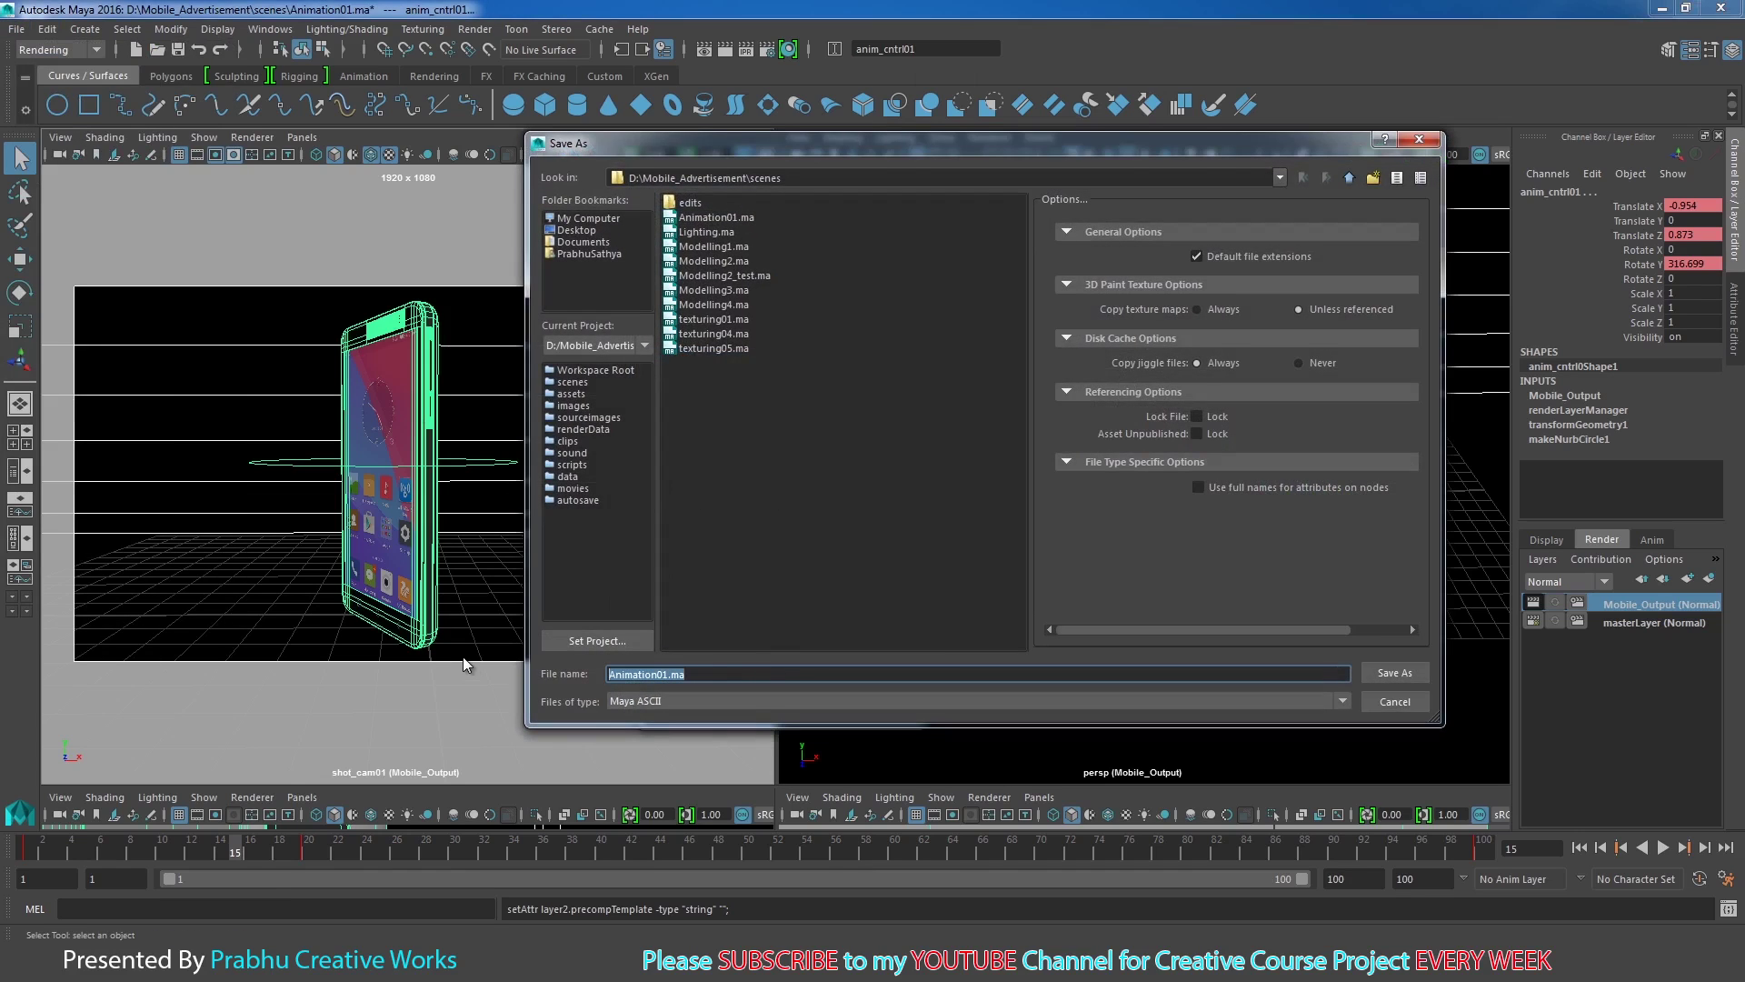
text(Rending)
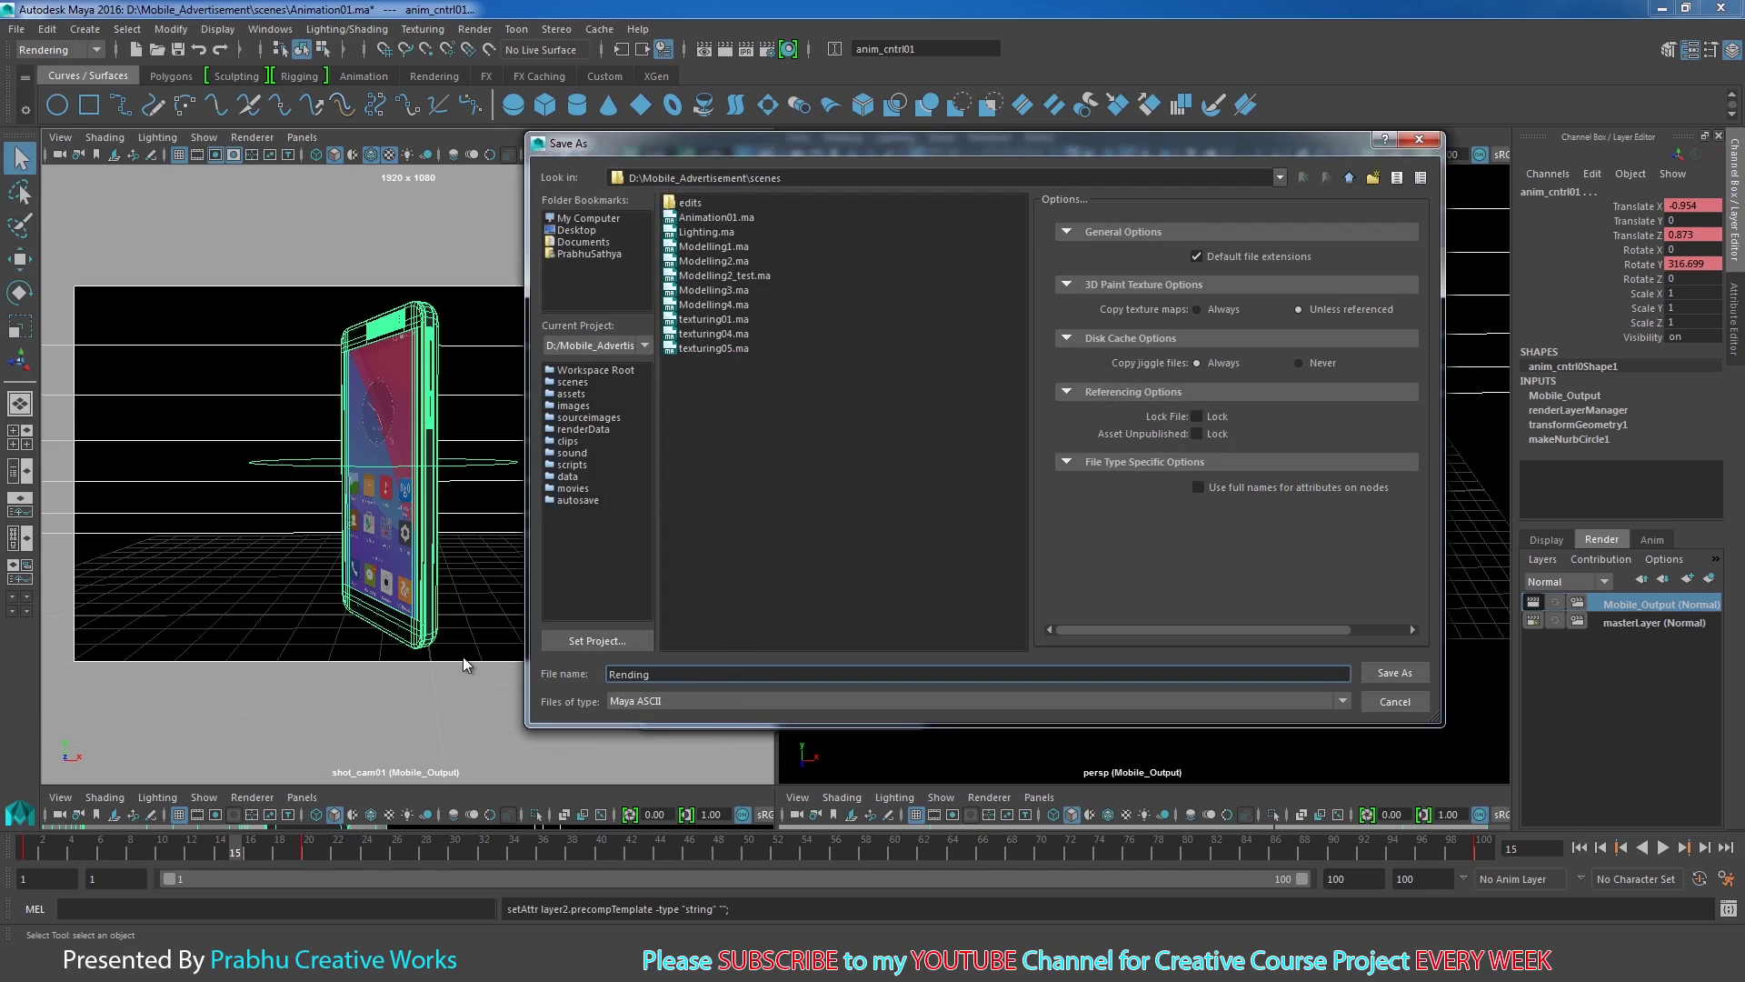
click(1394, 674)
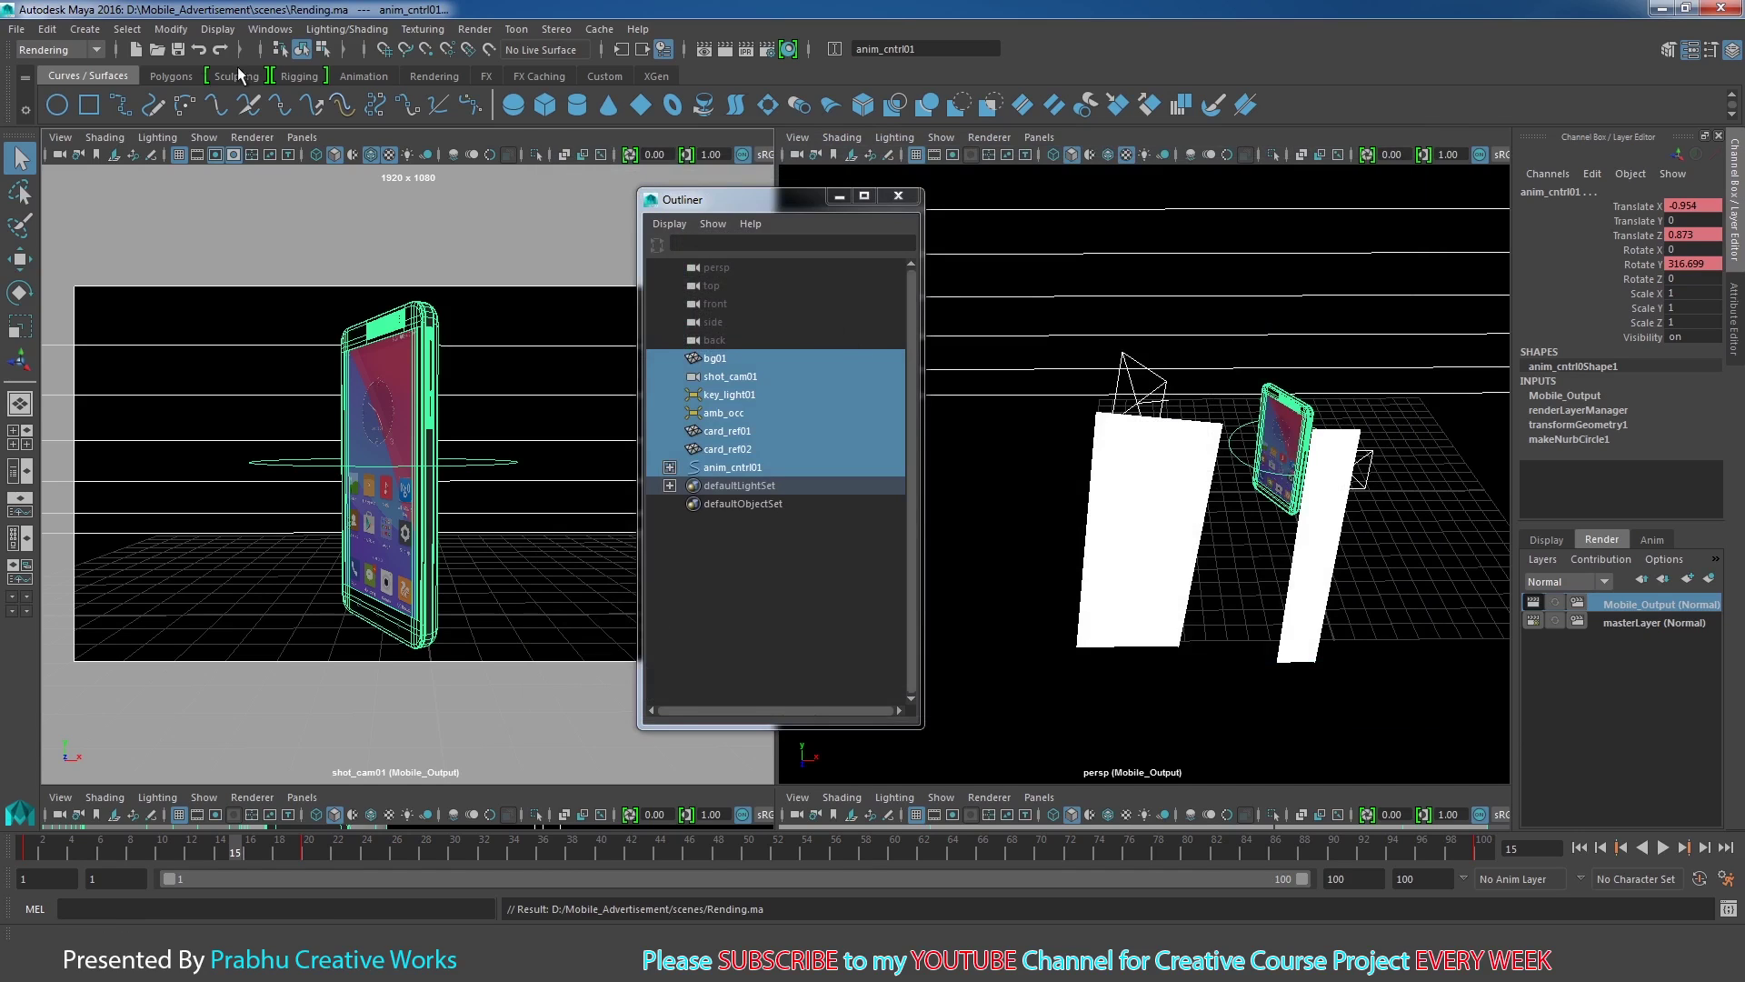
Step: Start a mental ray batch render from the Rendering menu set and open the Script Editor to follow it
click(55, 50)
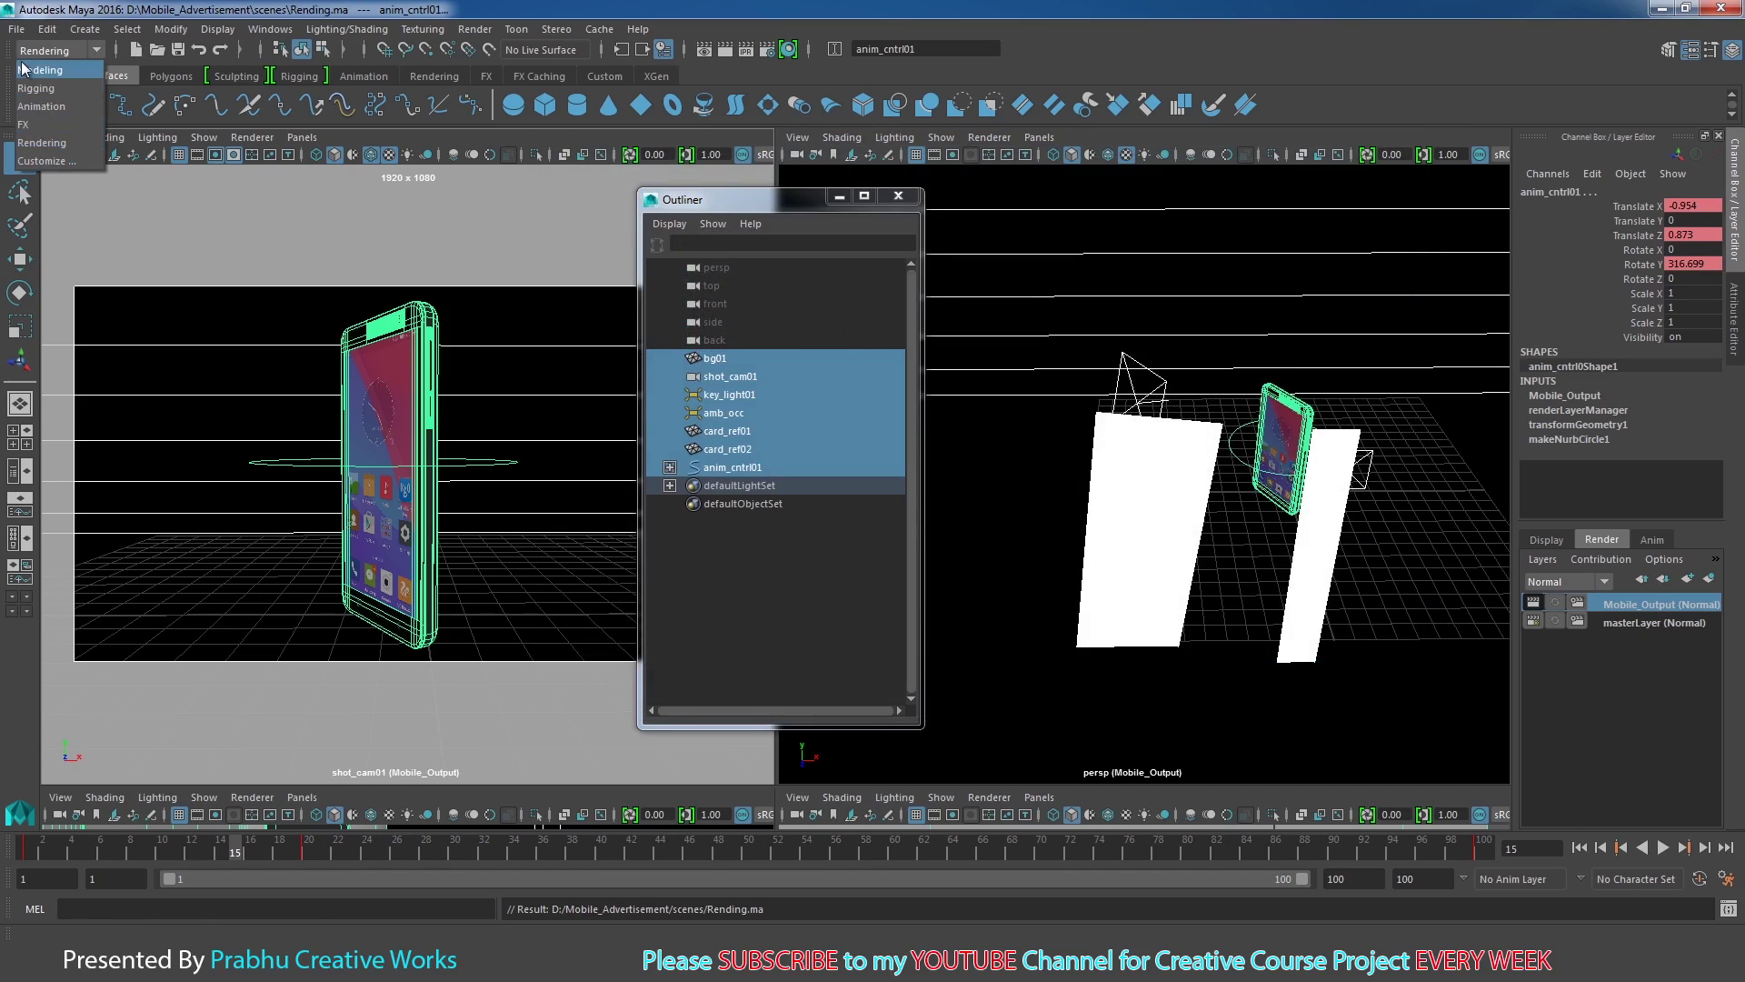
click(46, 144)
click(472, 29)
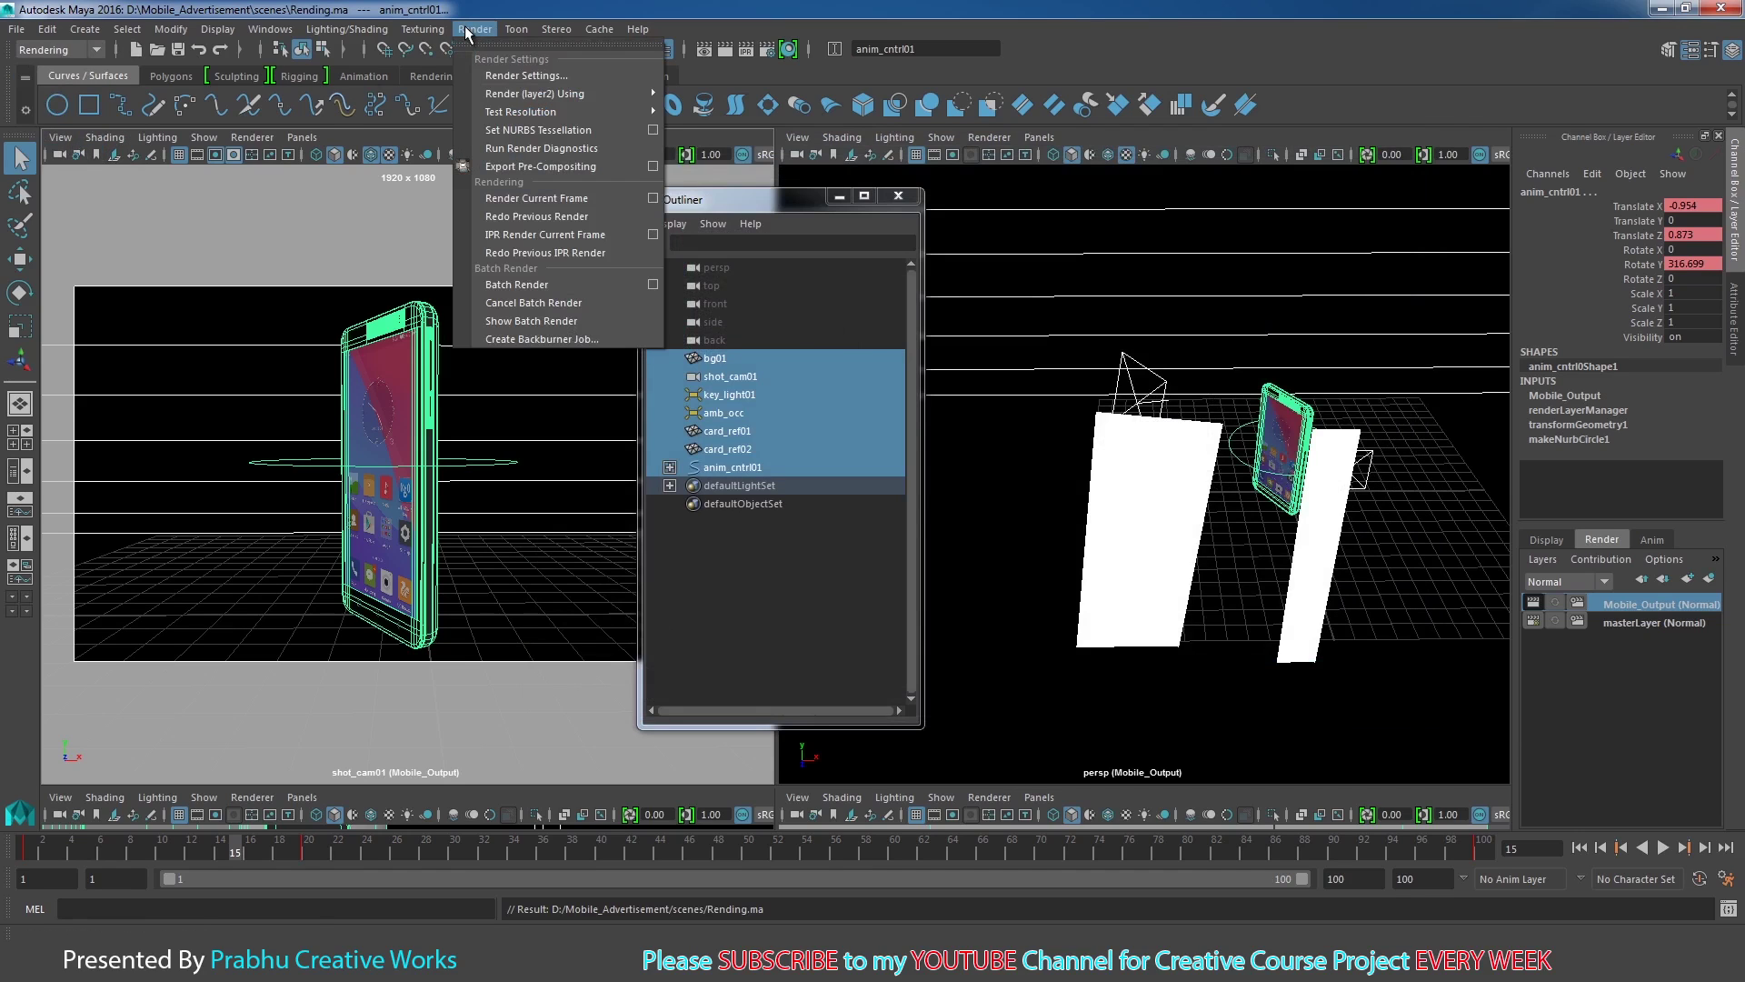
click(653, 285)
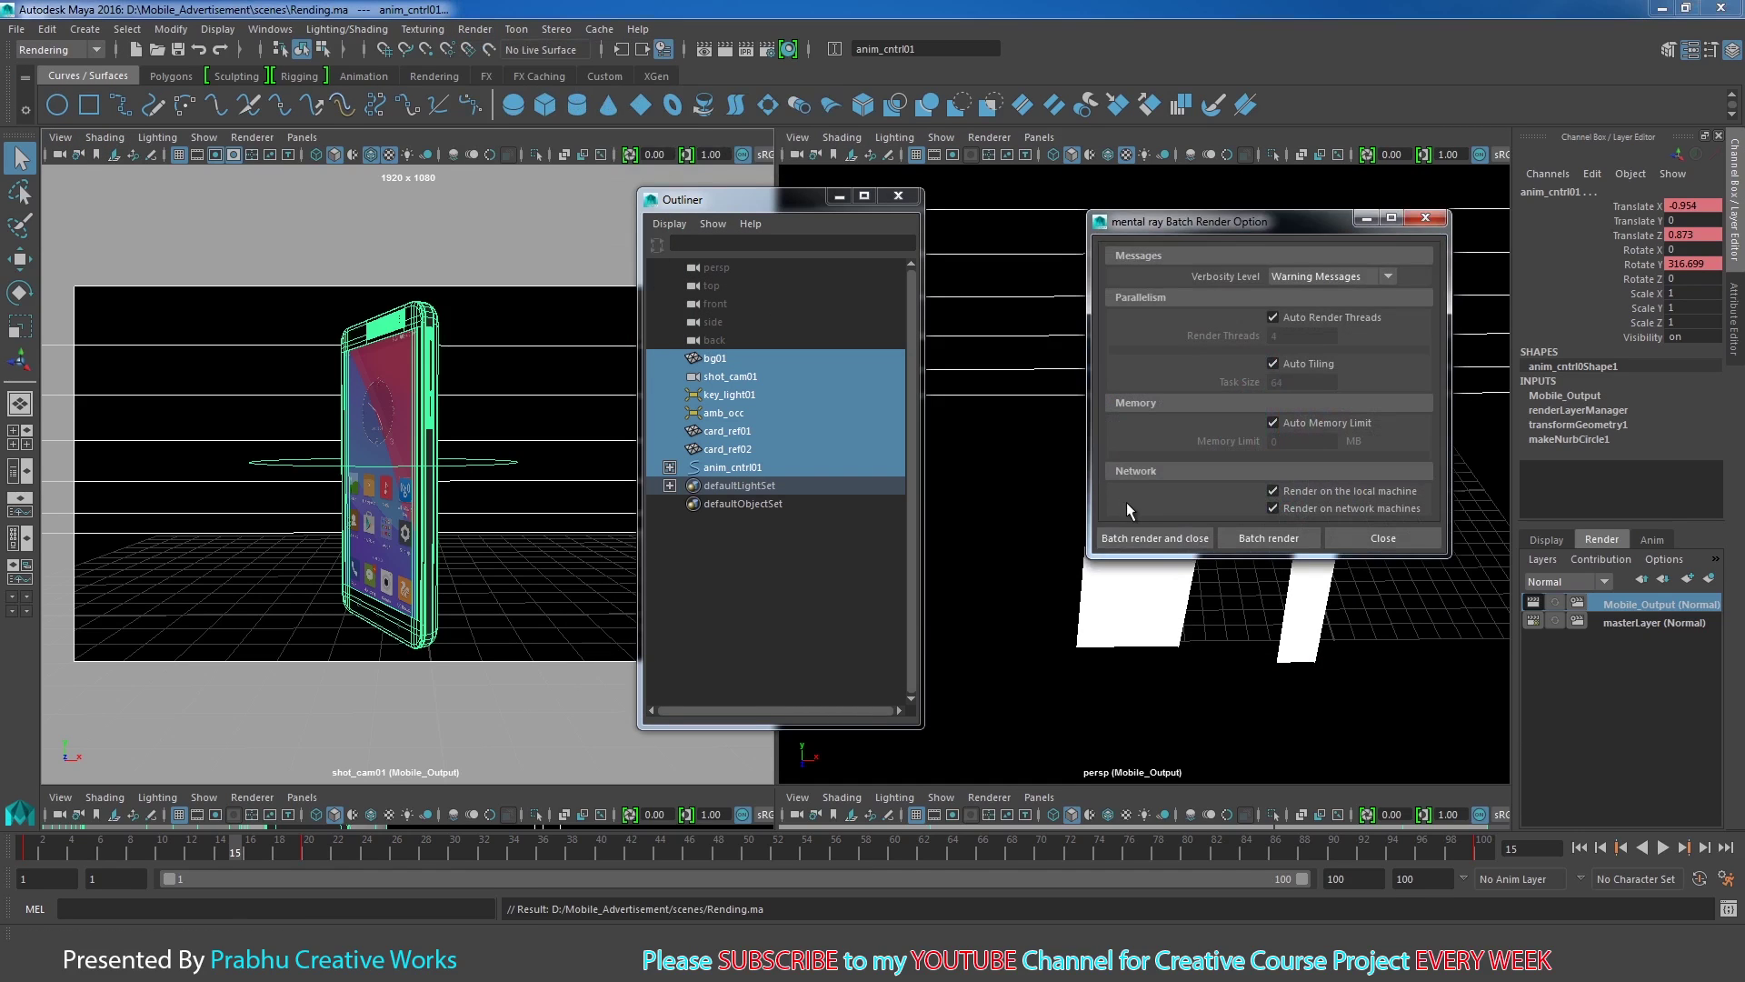
click(1158, 539)
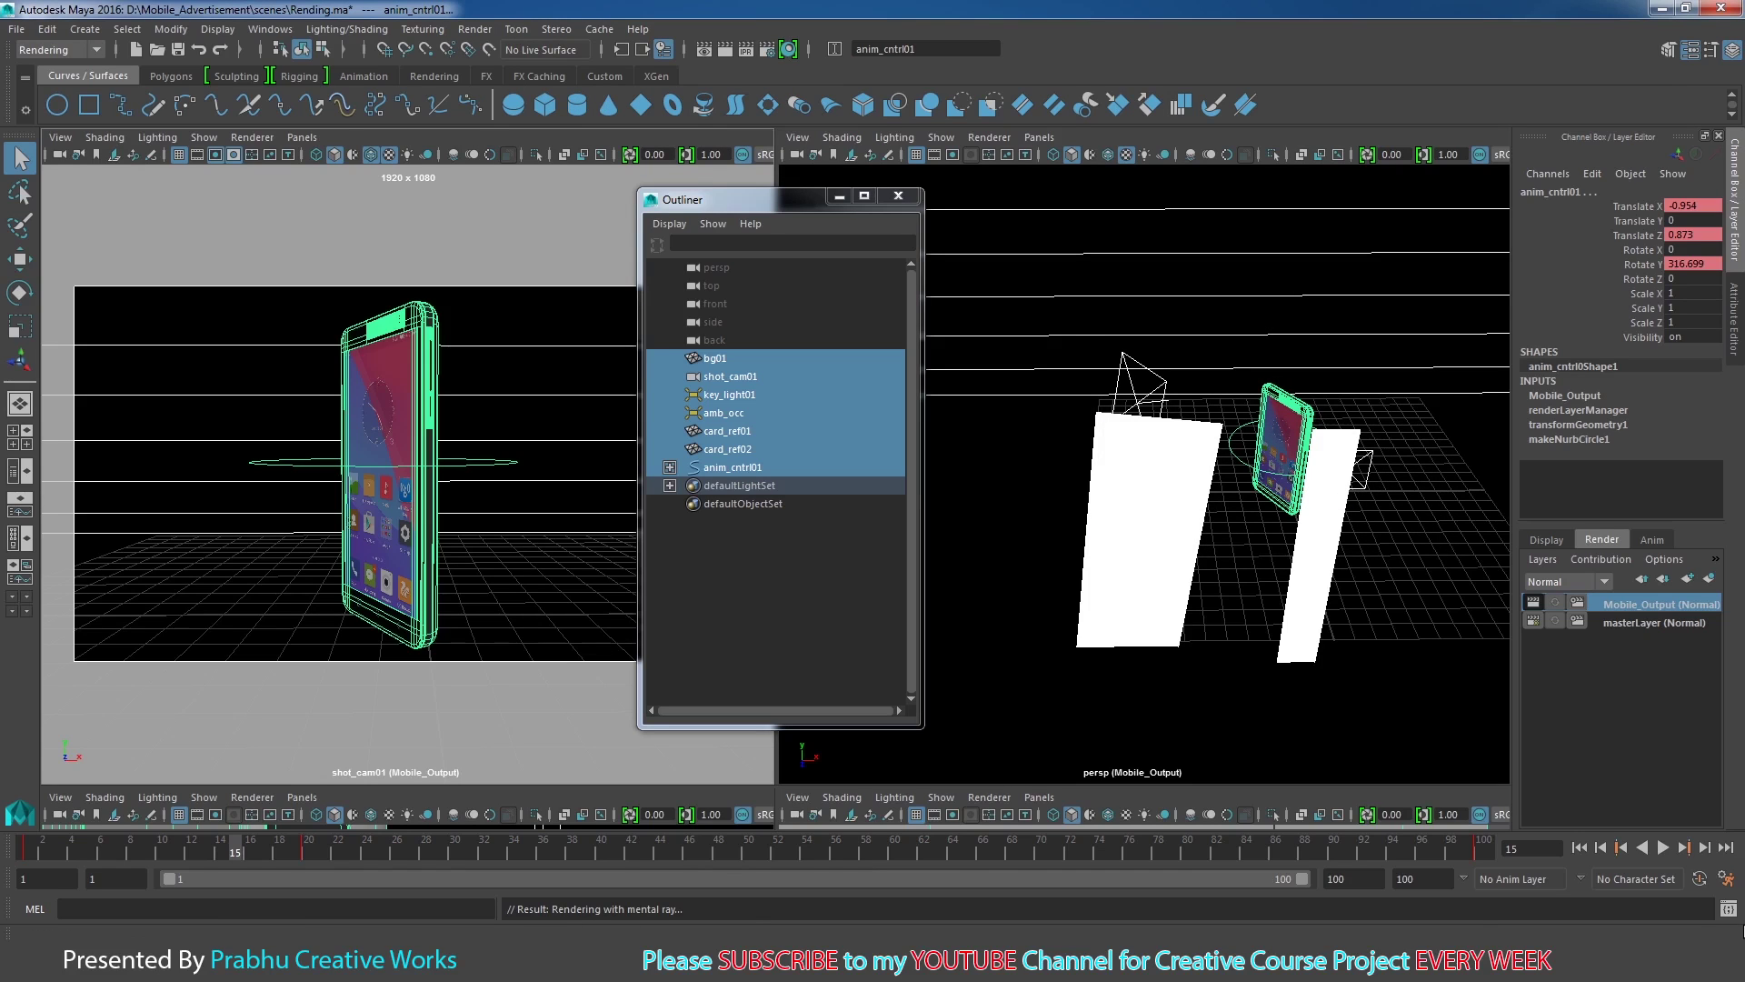
click(1730, 910)
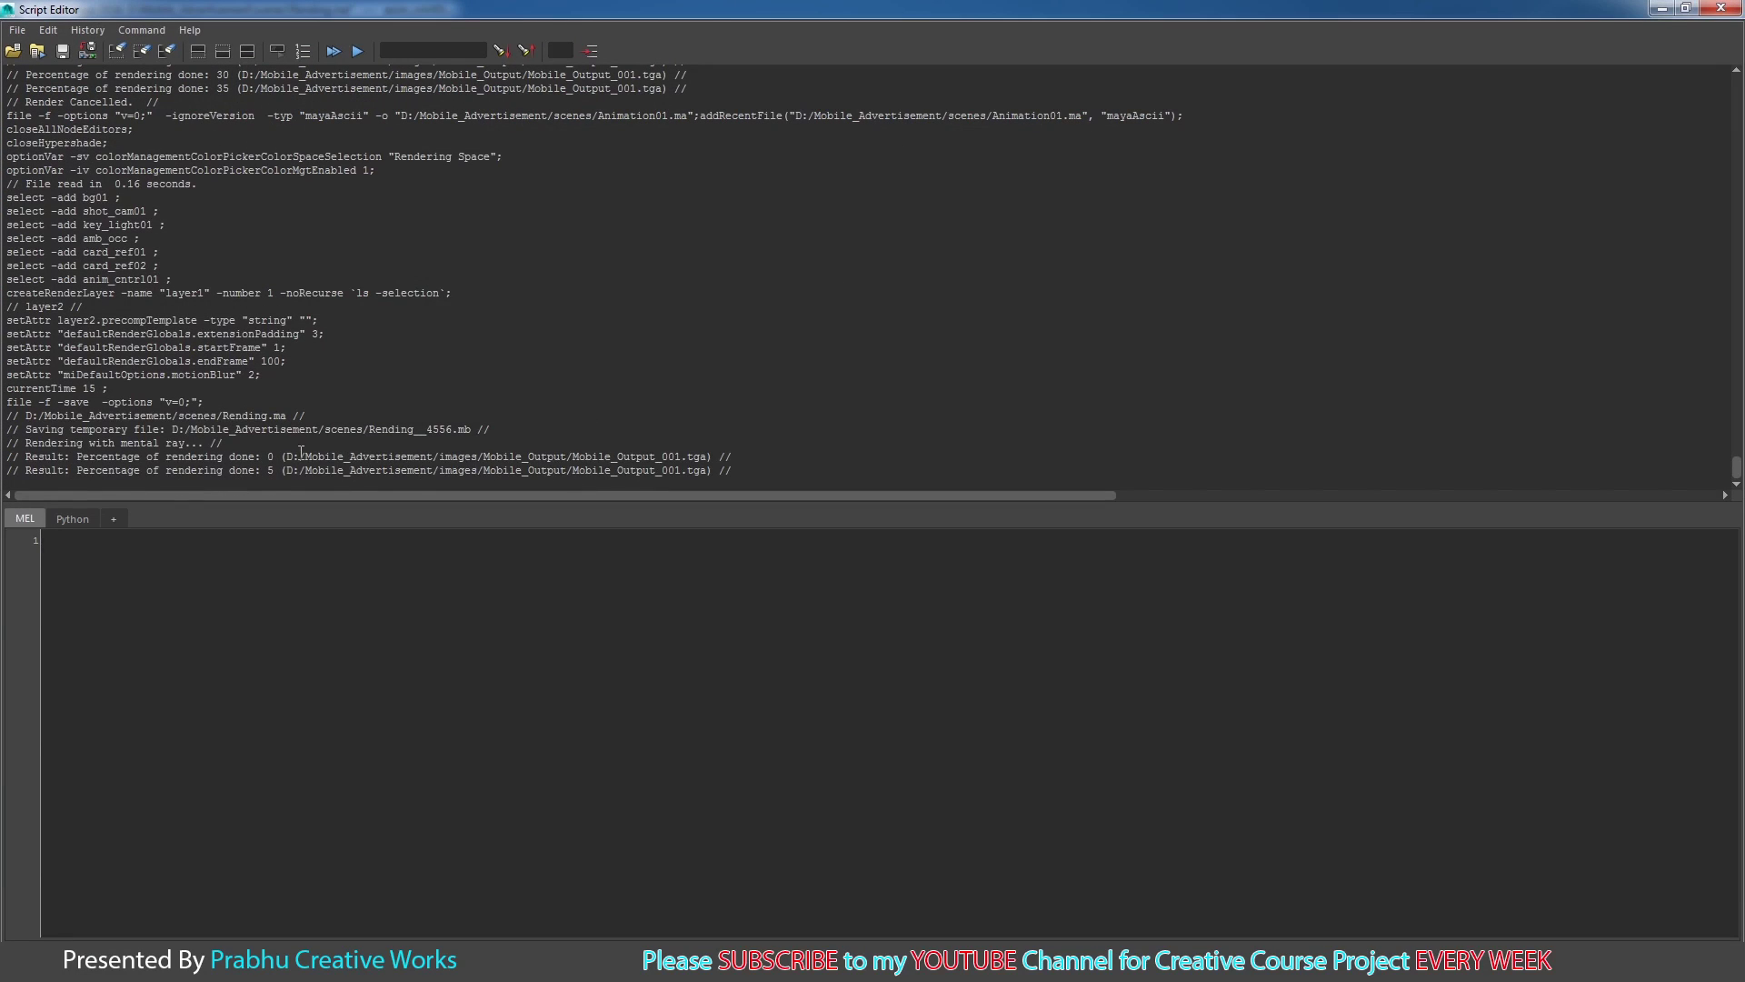
Step: Highlight the output path, progress percentage, Mobile_Output_100 frame and Rendering Completed lines in the log
drag(289, 456, 673, 429)
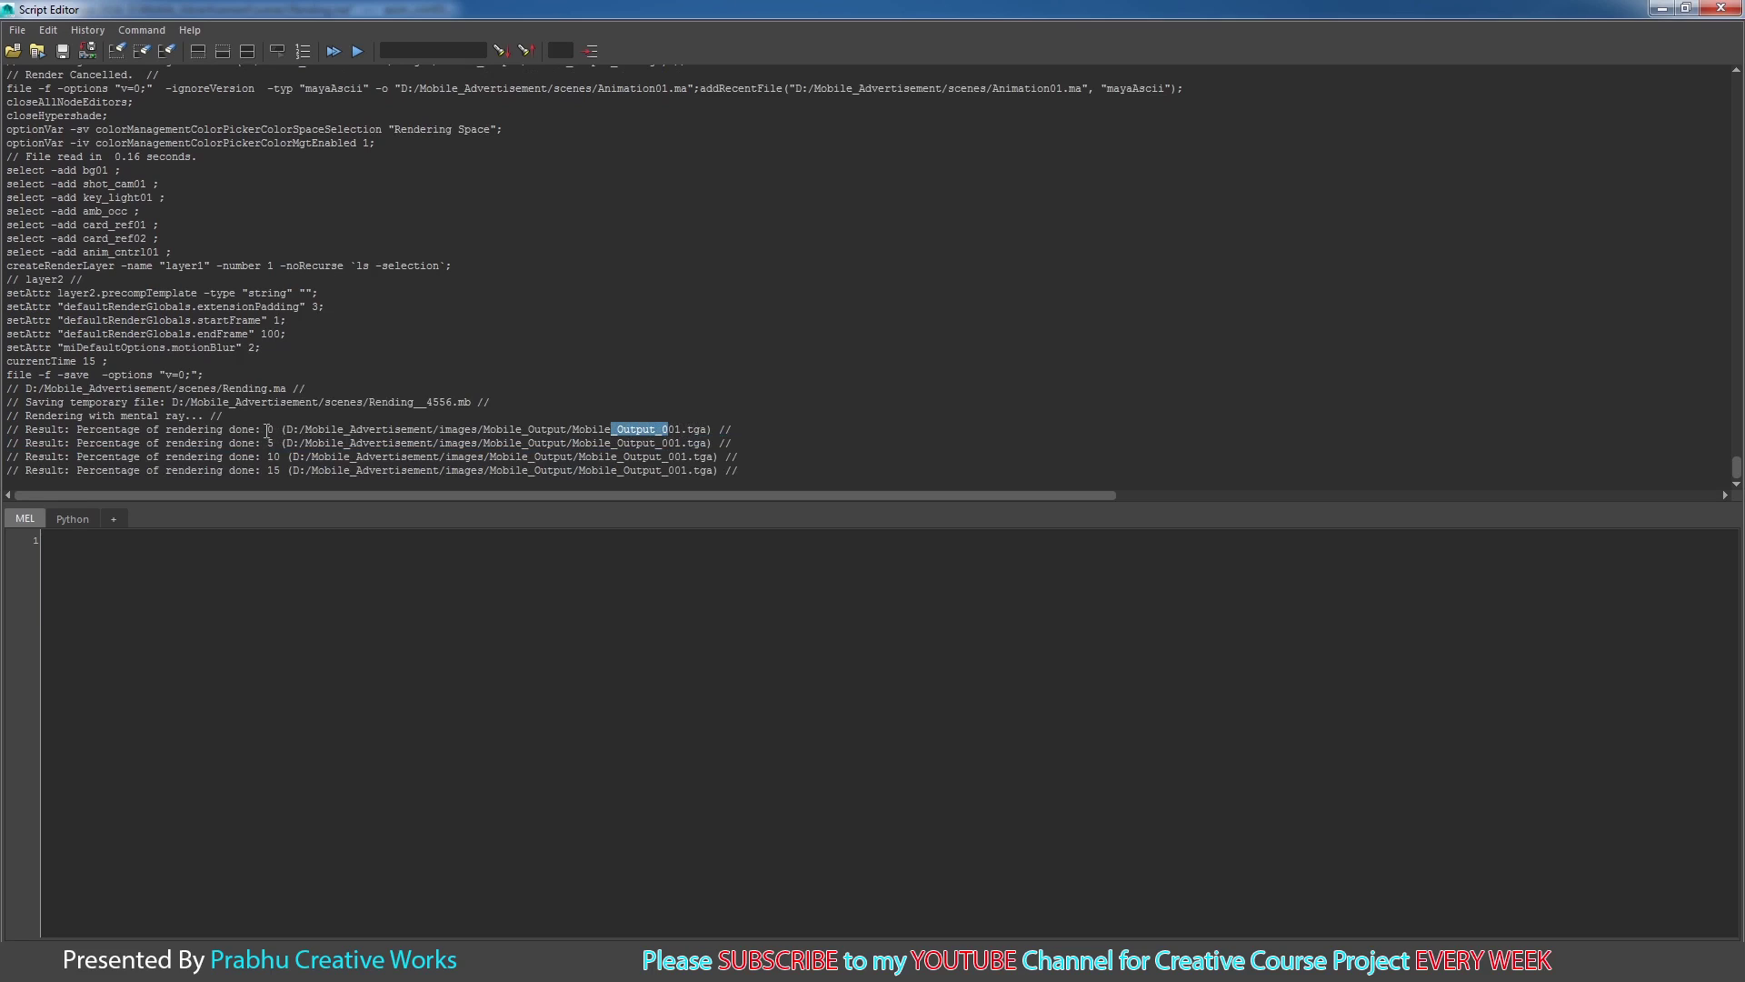
drag(277, 429, 278, 472)
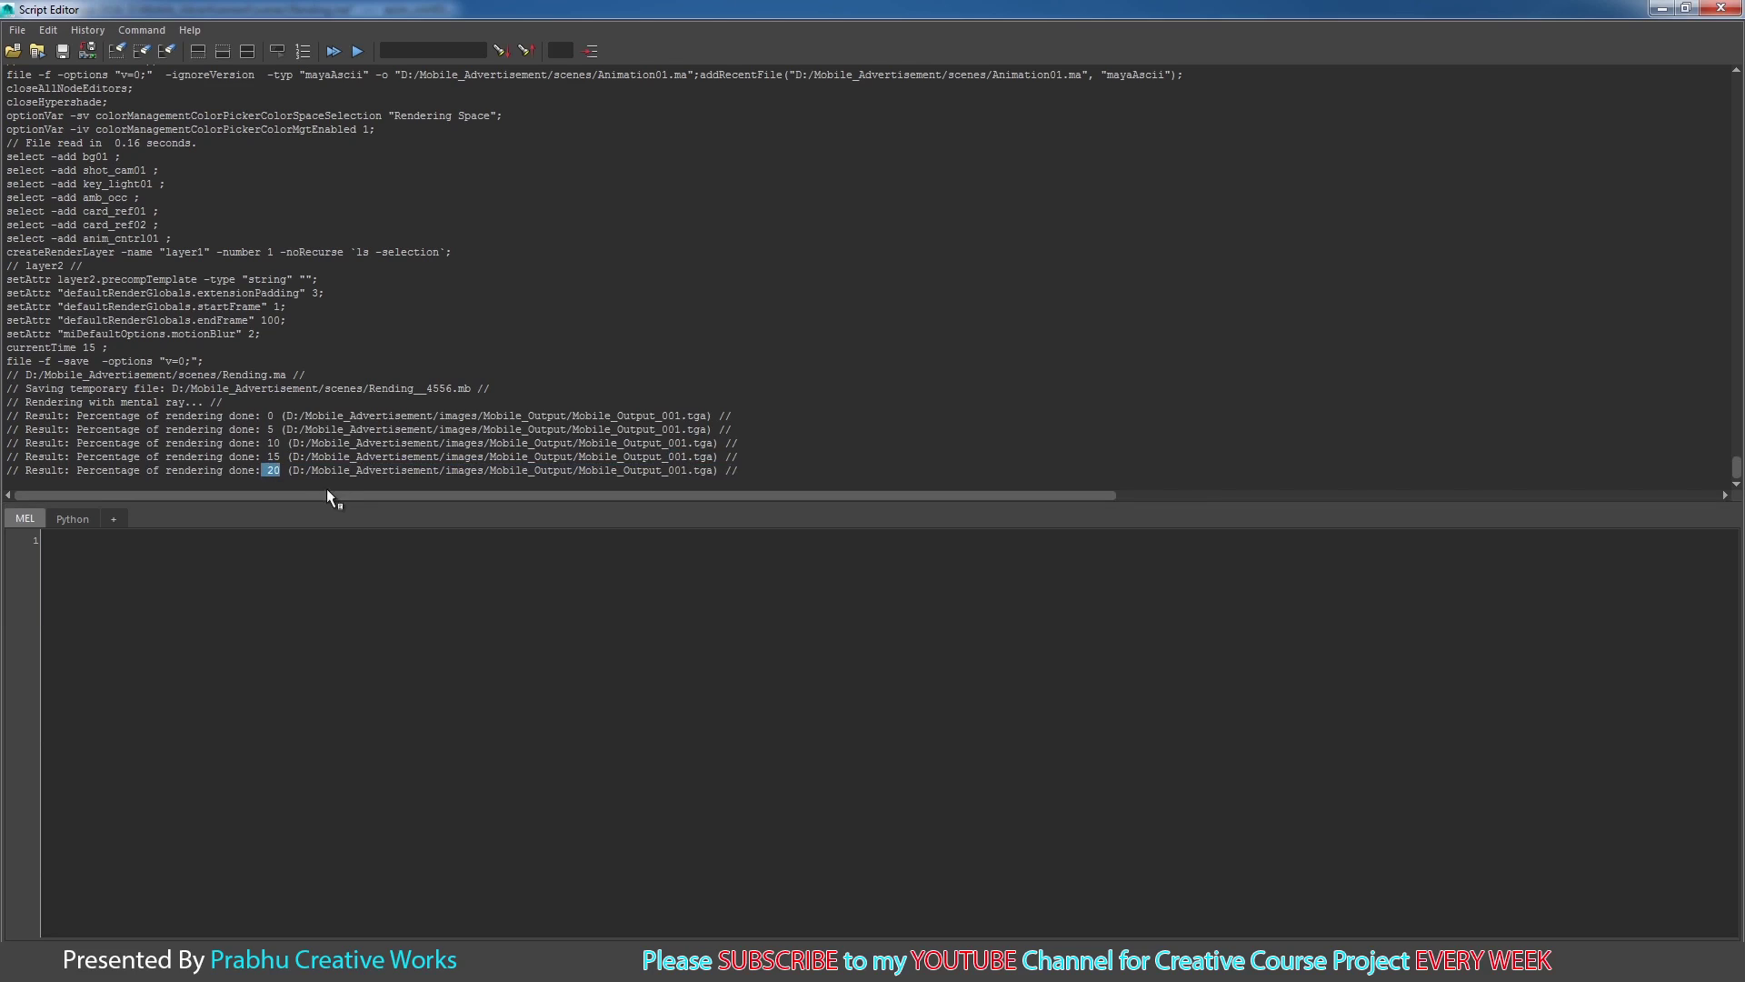
click(357, 463)
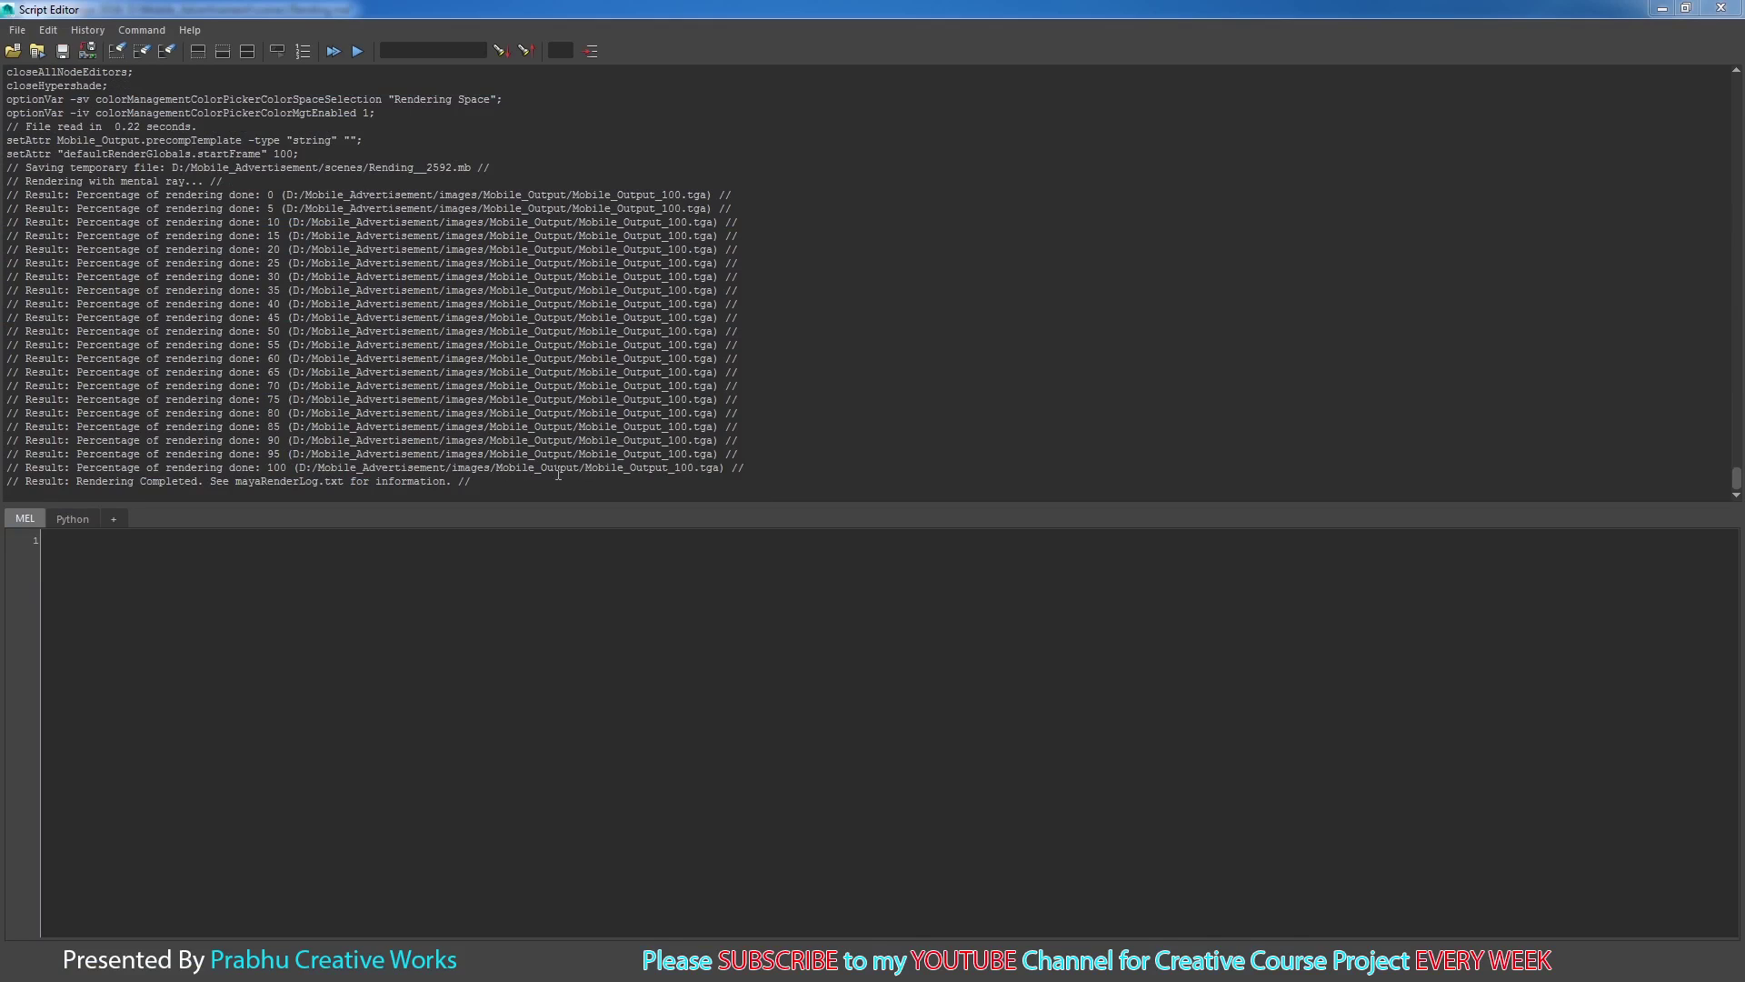
drag(585, 468, 714, 467)
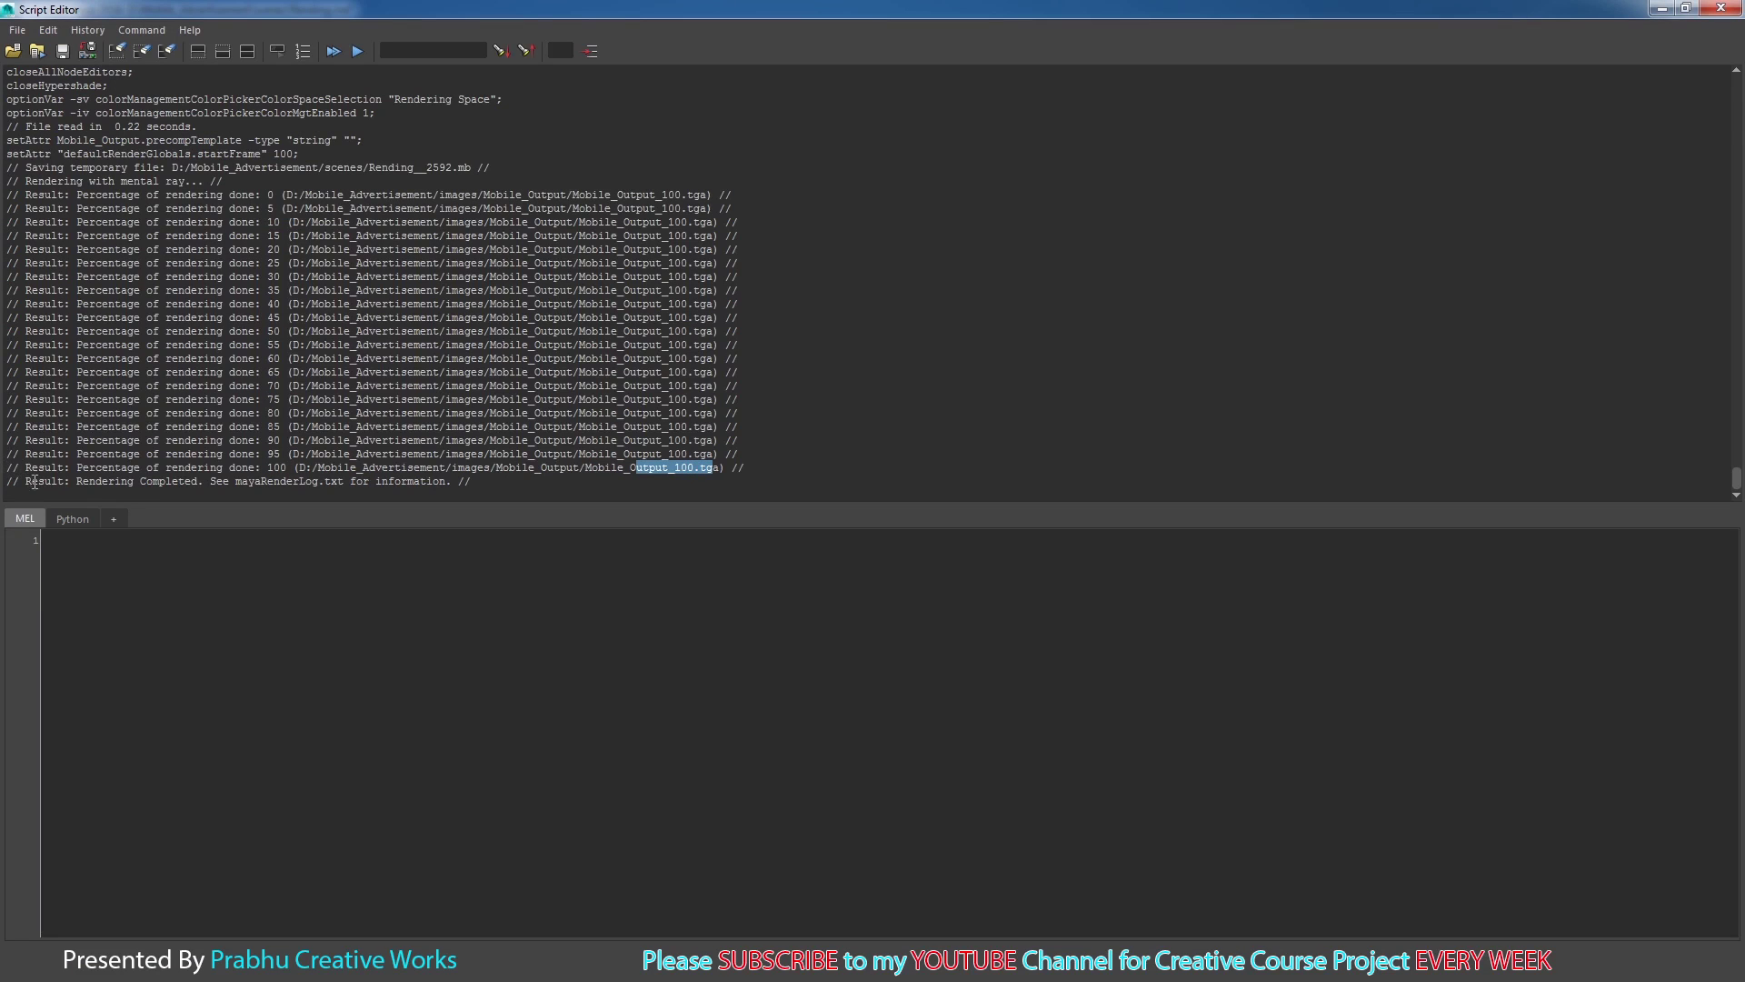
drag(76, 482, 452, 483)
click(416, 441)
Step: Browse through Computer to D:\Mobile_Advertisement\images
key(super)
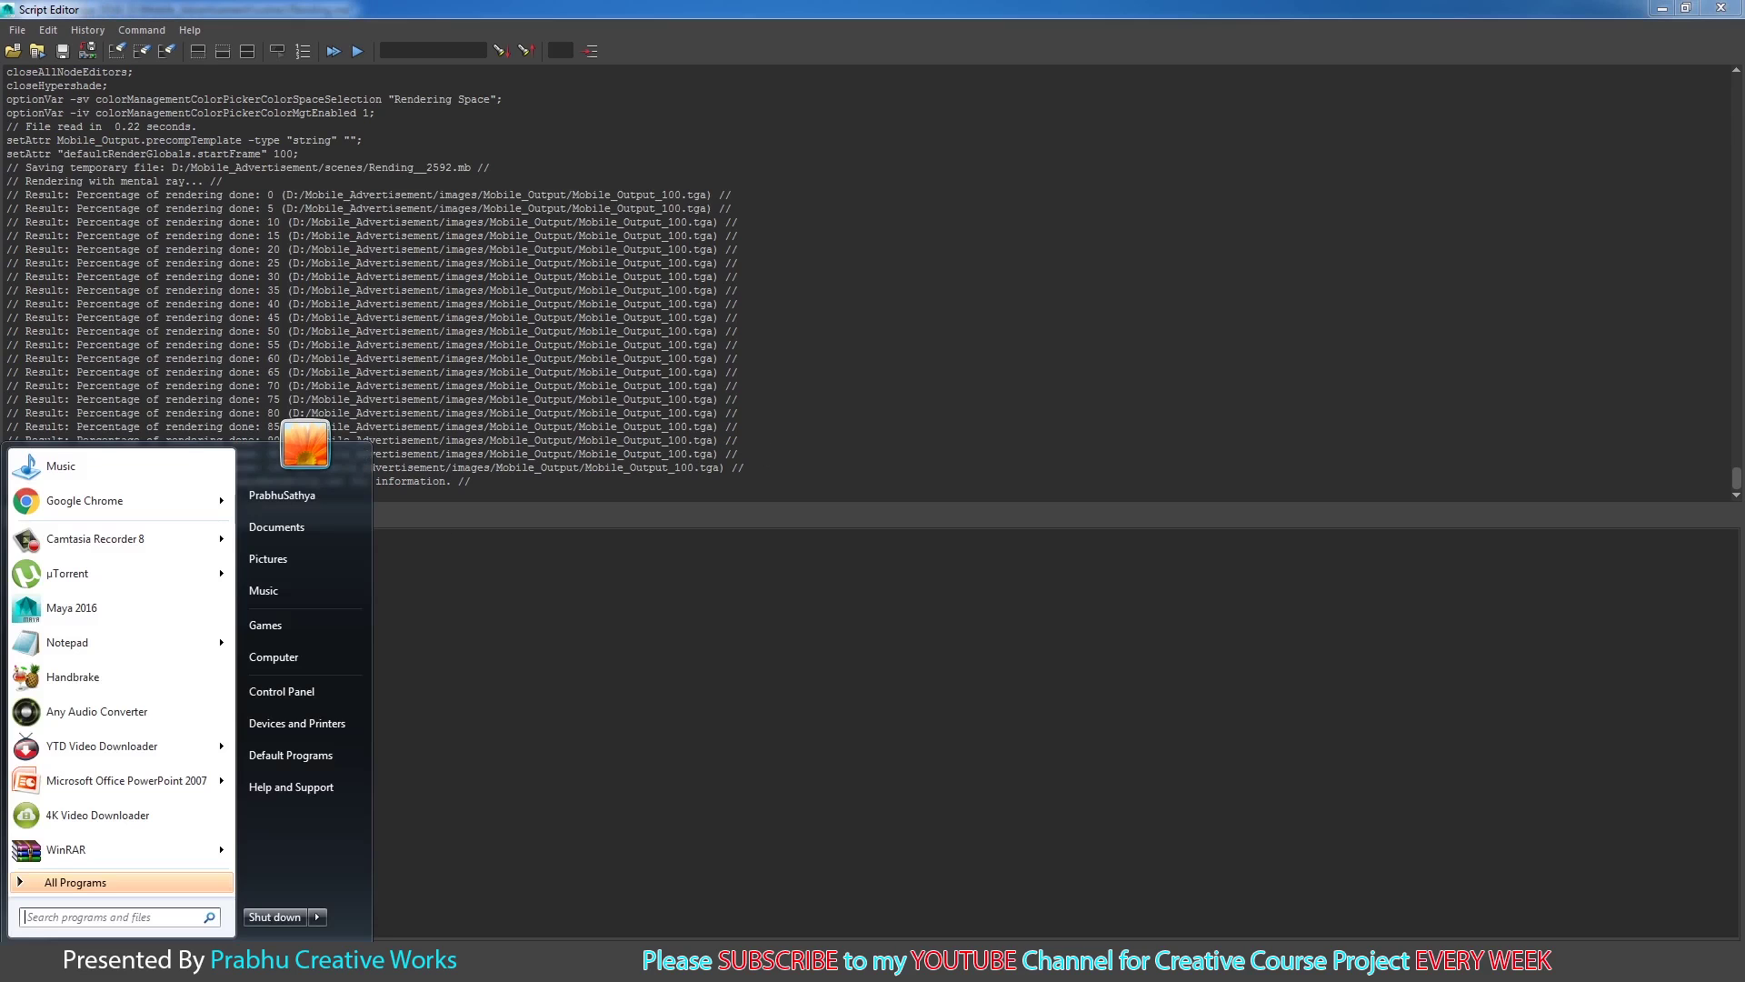
click(301, 668)
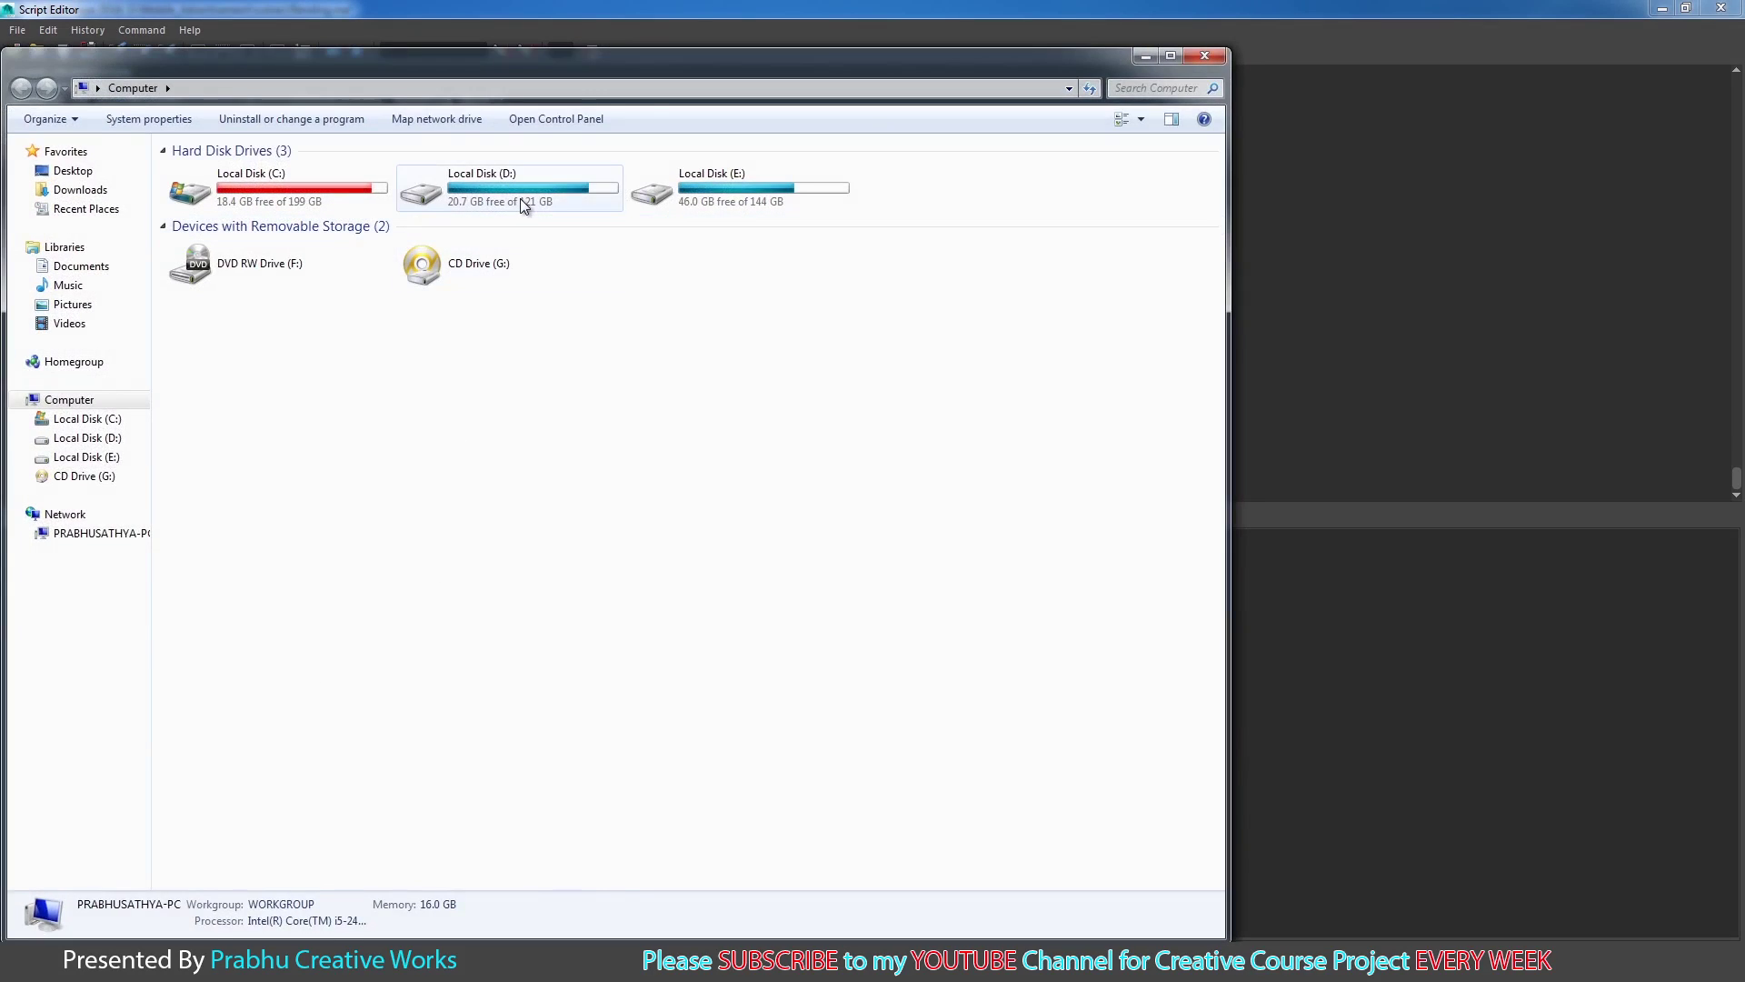
click(522, 199)
double_click(528, 199)
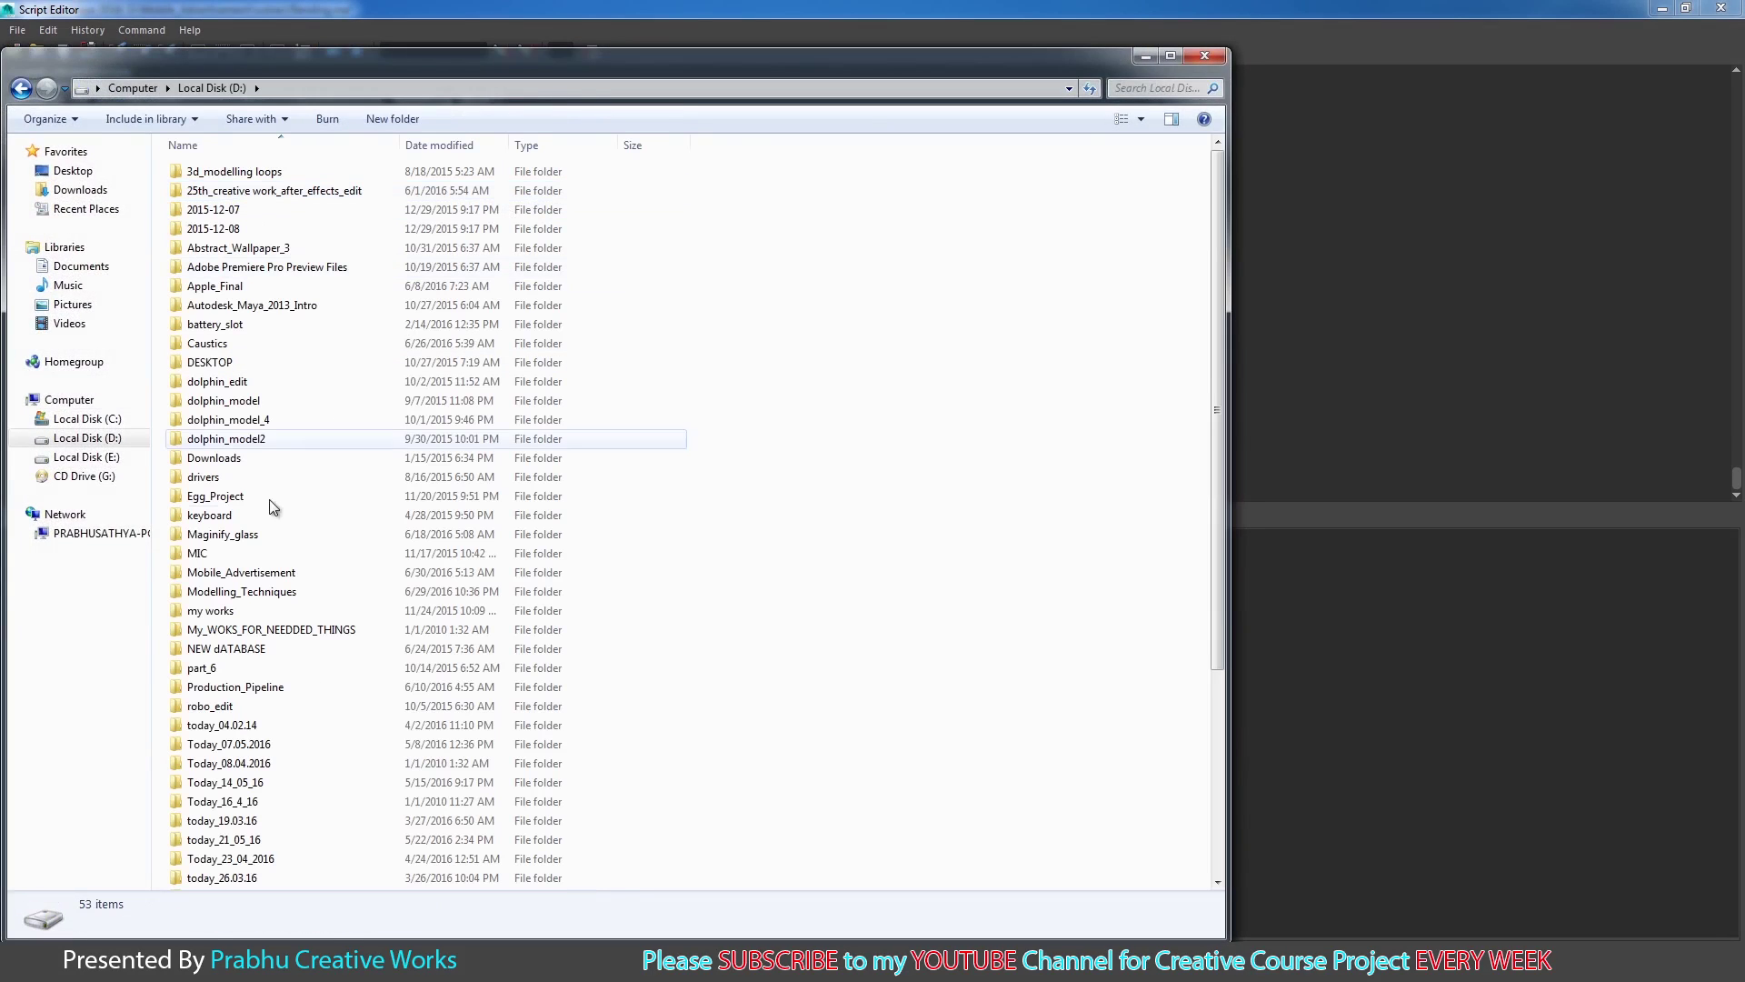
double_click(266, 573)
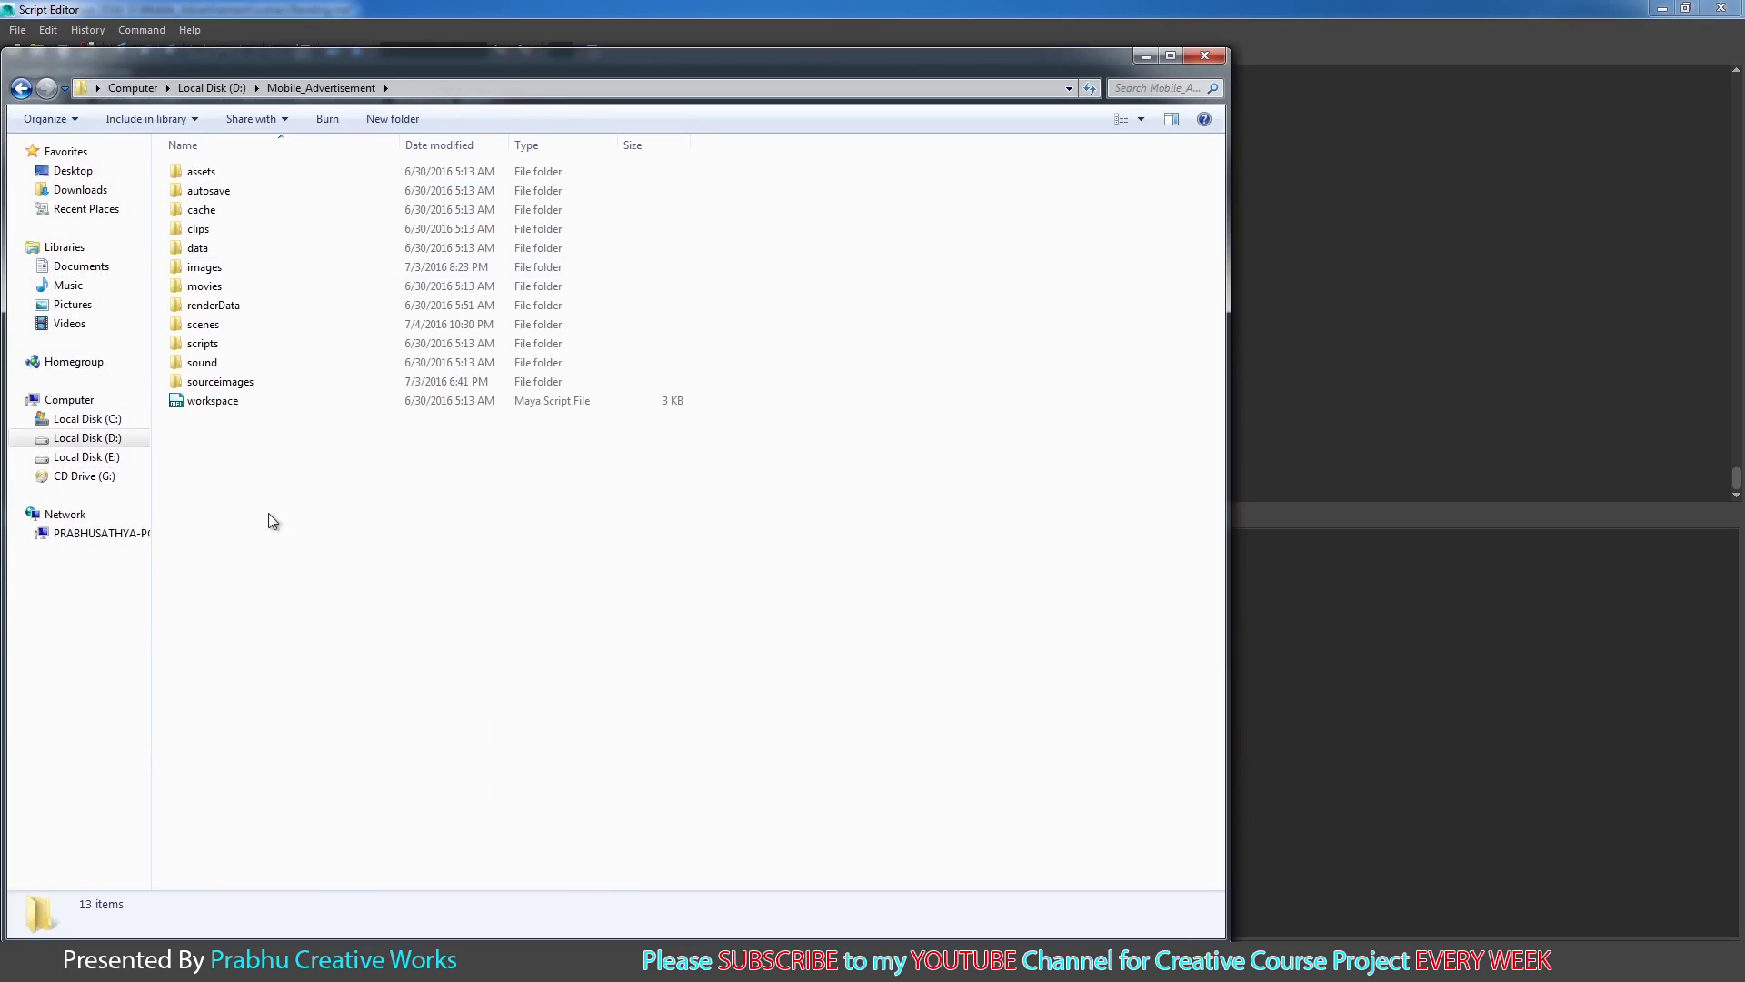
double_click(214, 271)
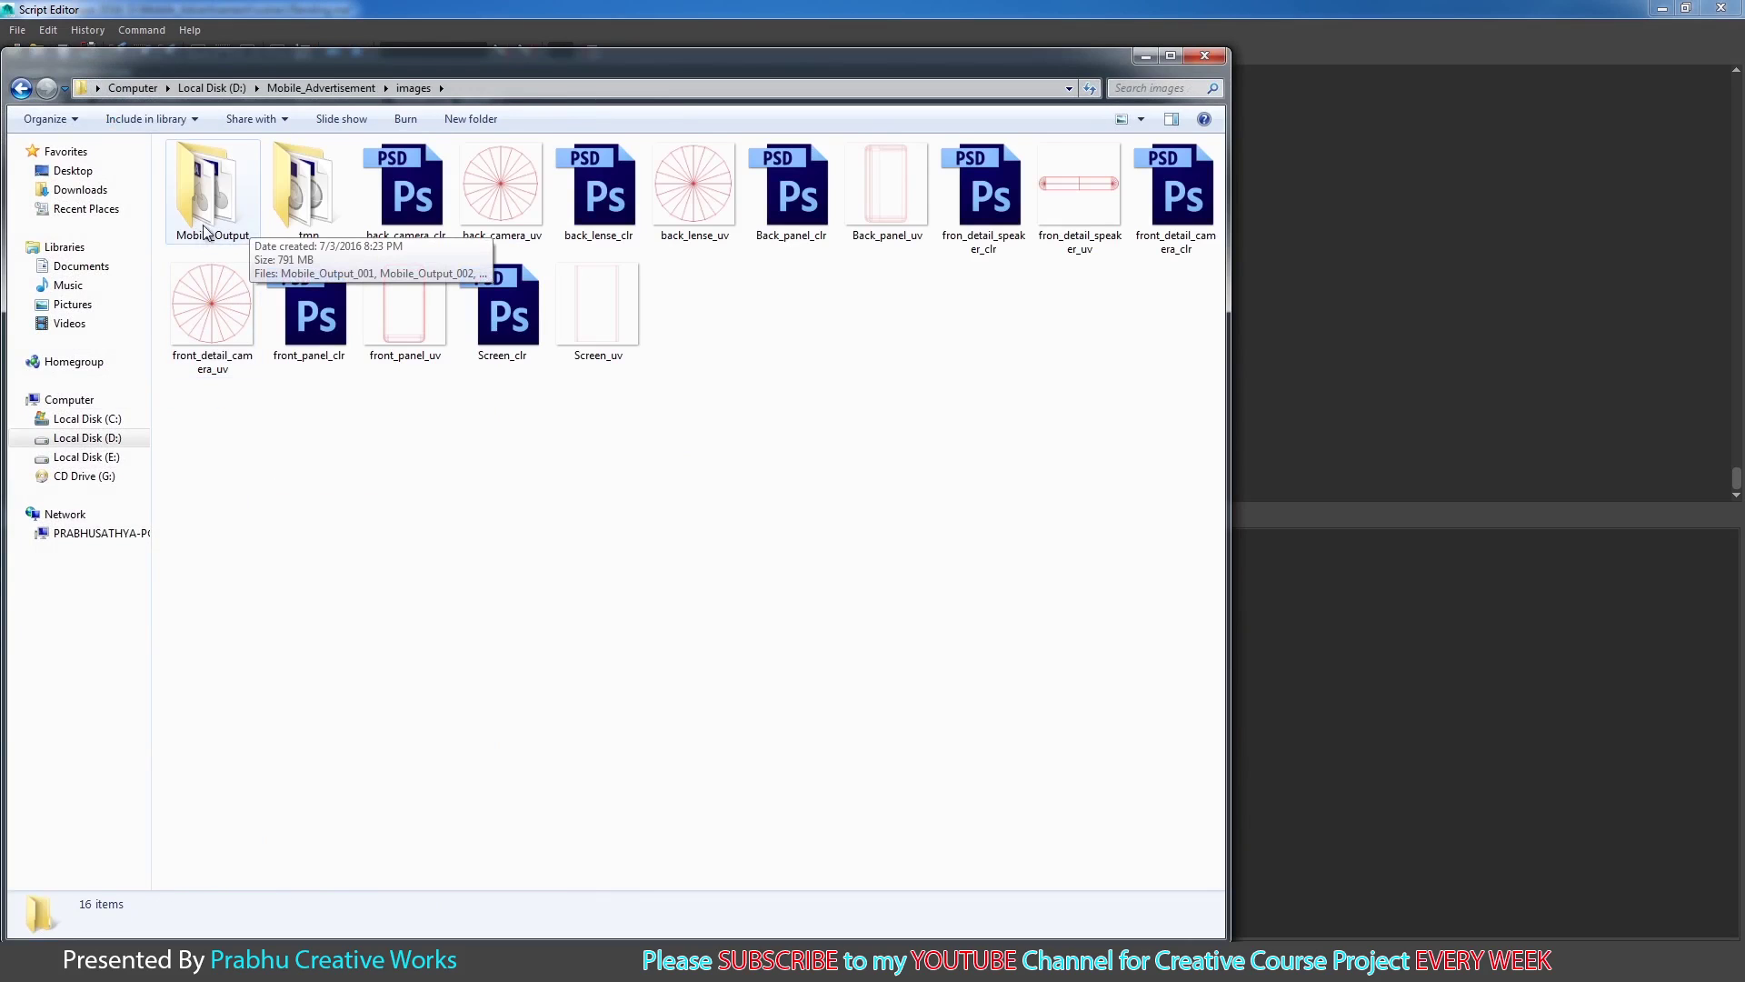
Step: Minimize the Script Editor, bring Explorer forward and select the Mobile_Output folder
click(1661, 9)
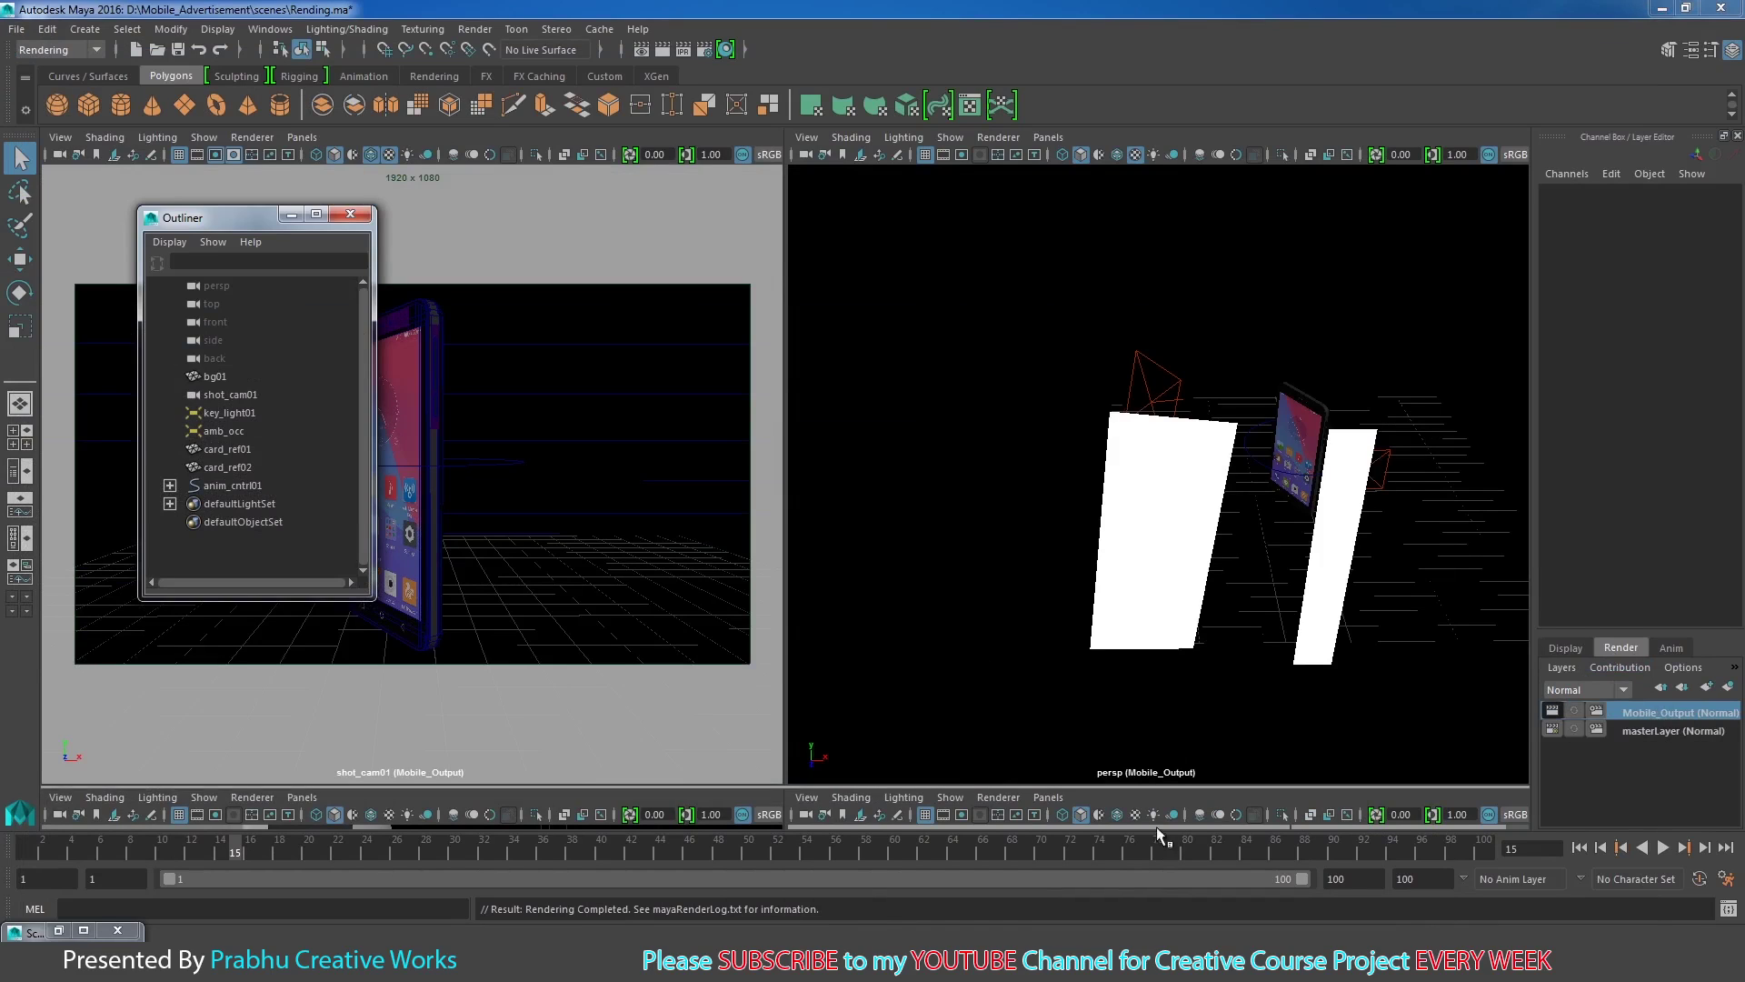
click(474, 938)
click(203, 233)
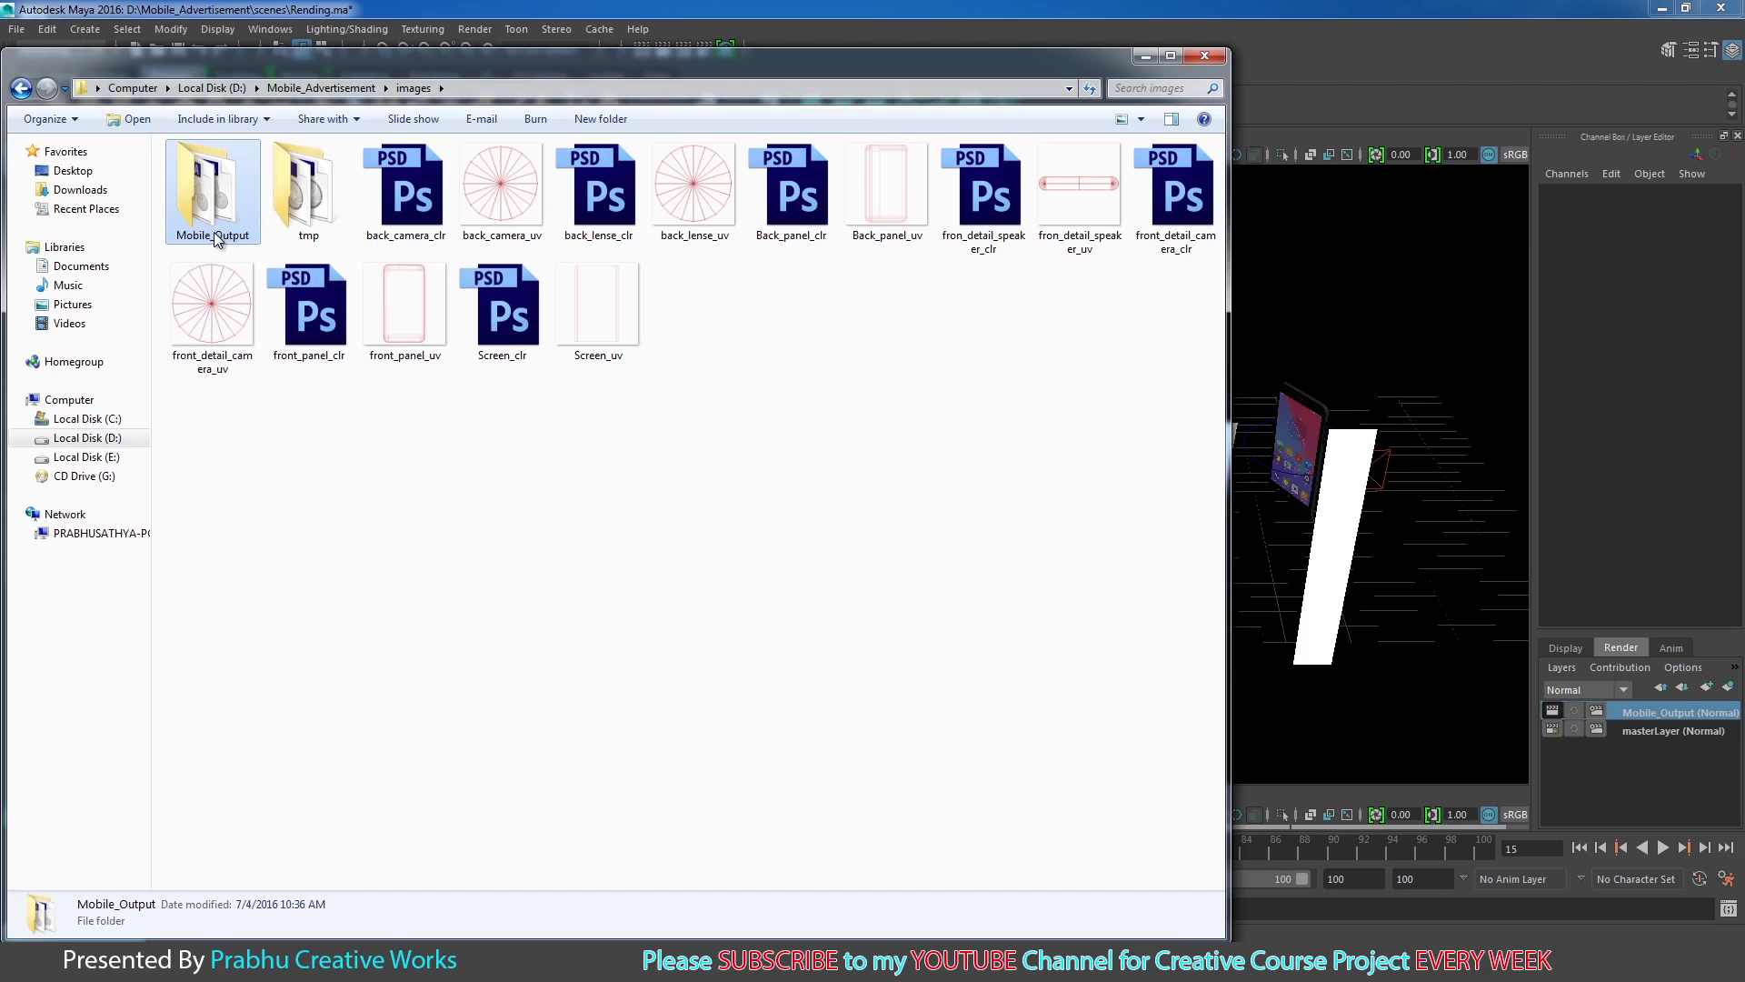
Step: Check the Mobile_Output folder's TGA frames, from Mobile_Output_001 through Mobile_Output_100, for a complete 100-frame sequence
double_click(219, 234)
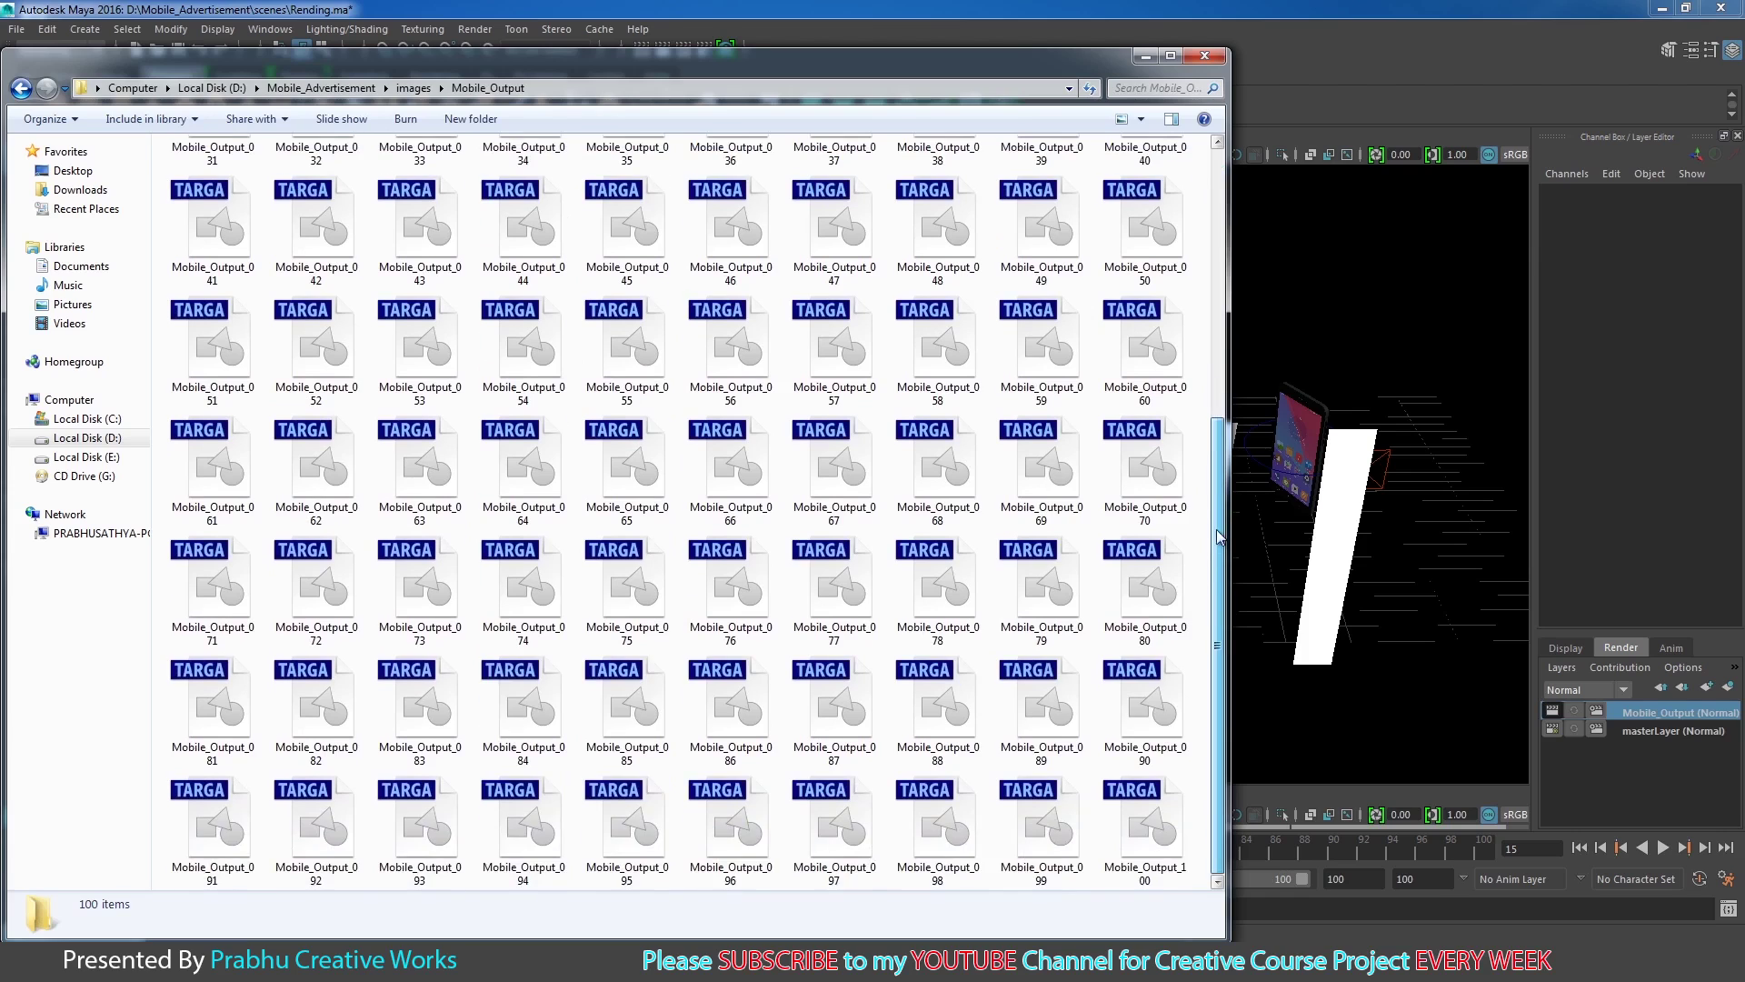
click(231, 240)
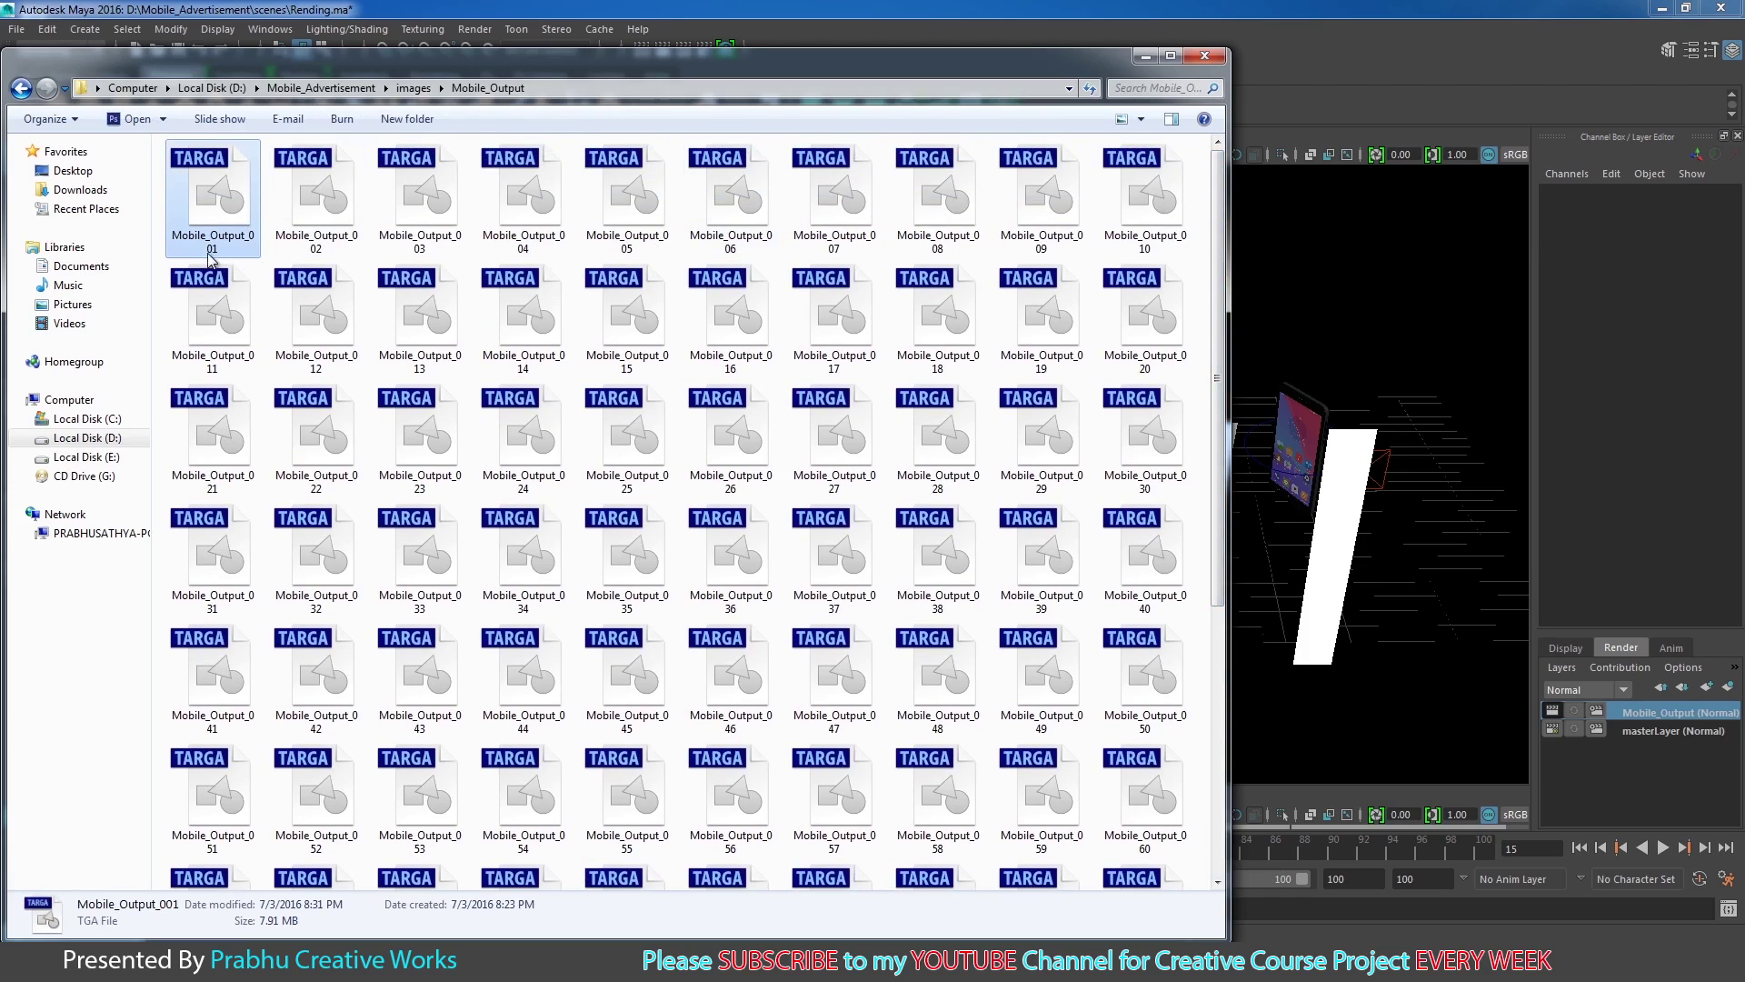
drag(1217, 425, 1212, 797)
click(1171, 845)
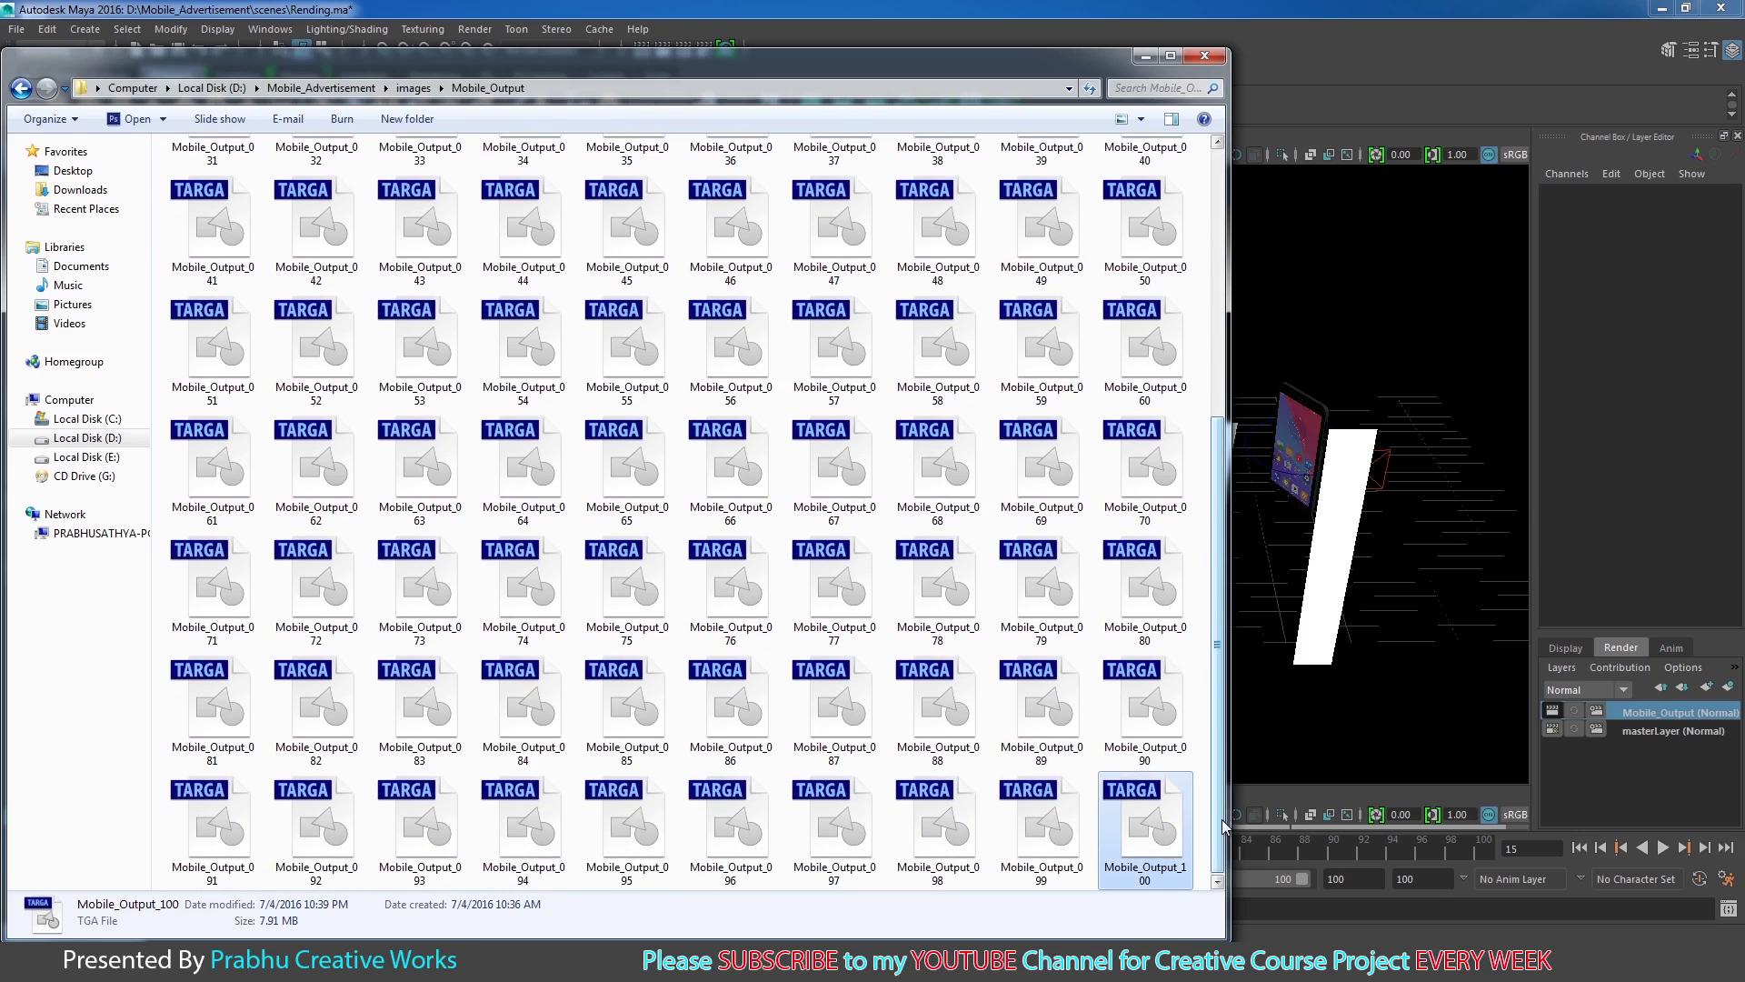
scroll(1218, 814, up, 2)
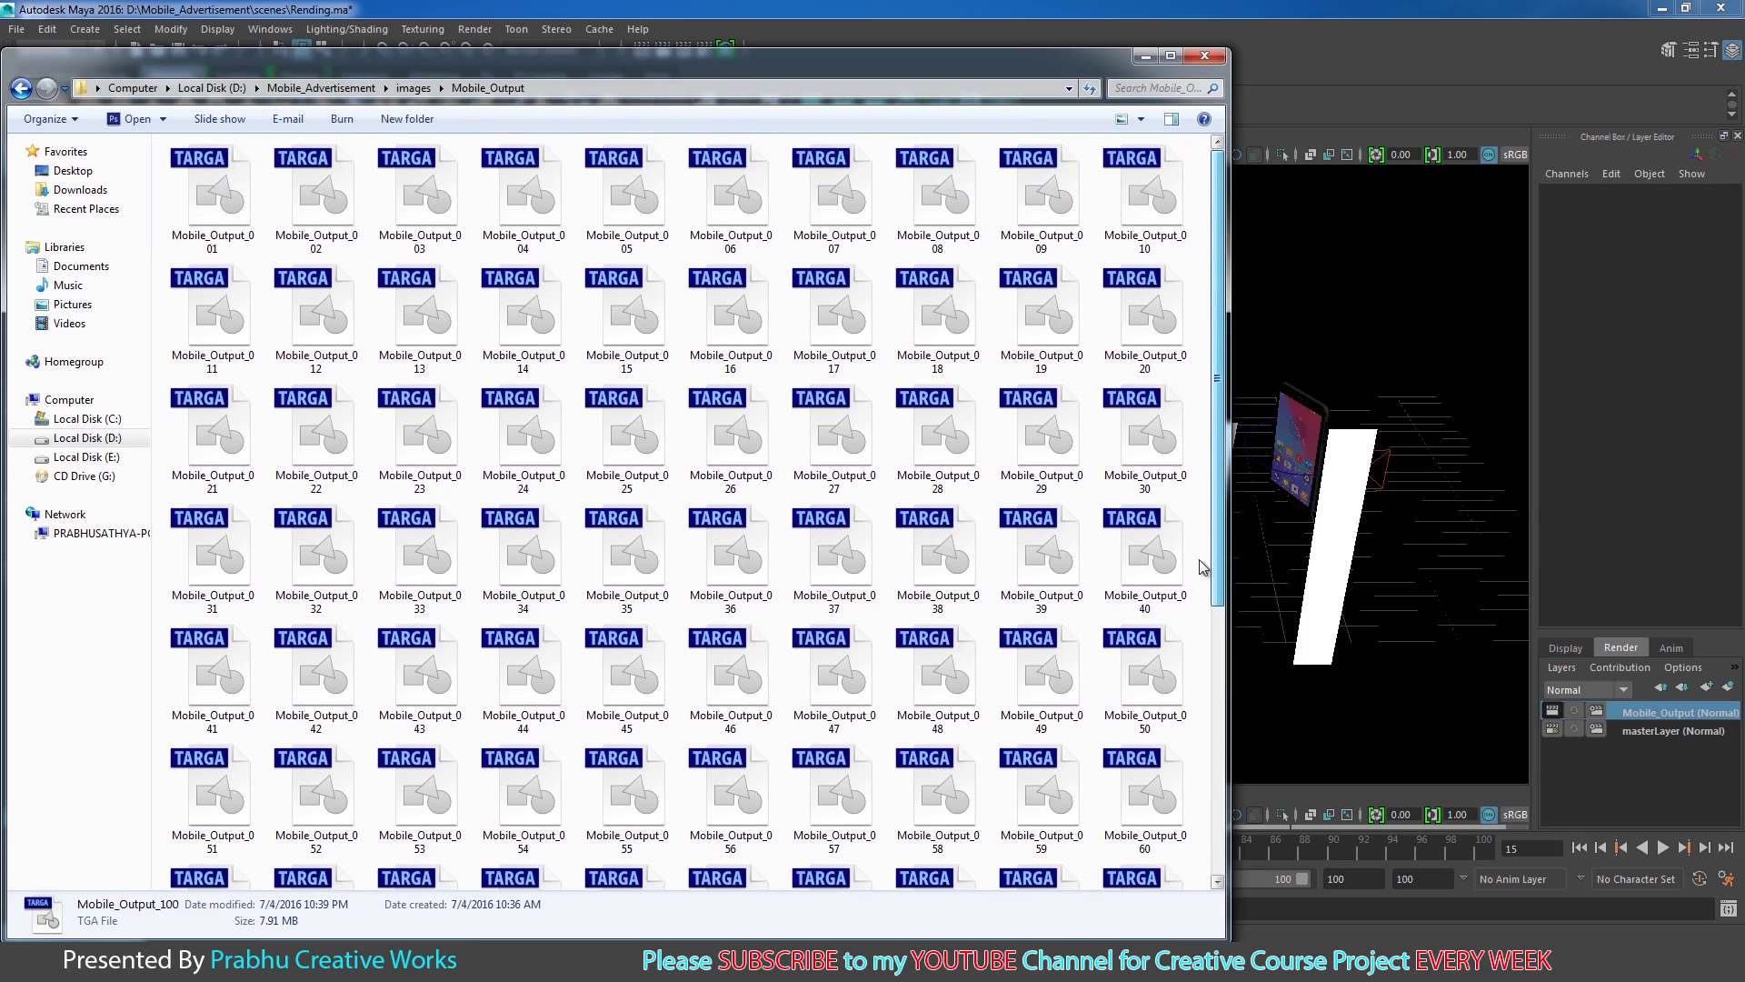
scroll(1204, 782, down, 2)
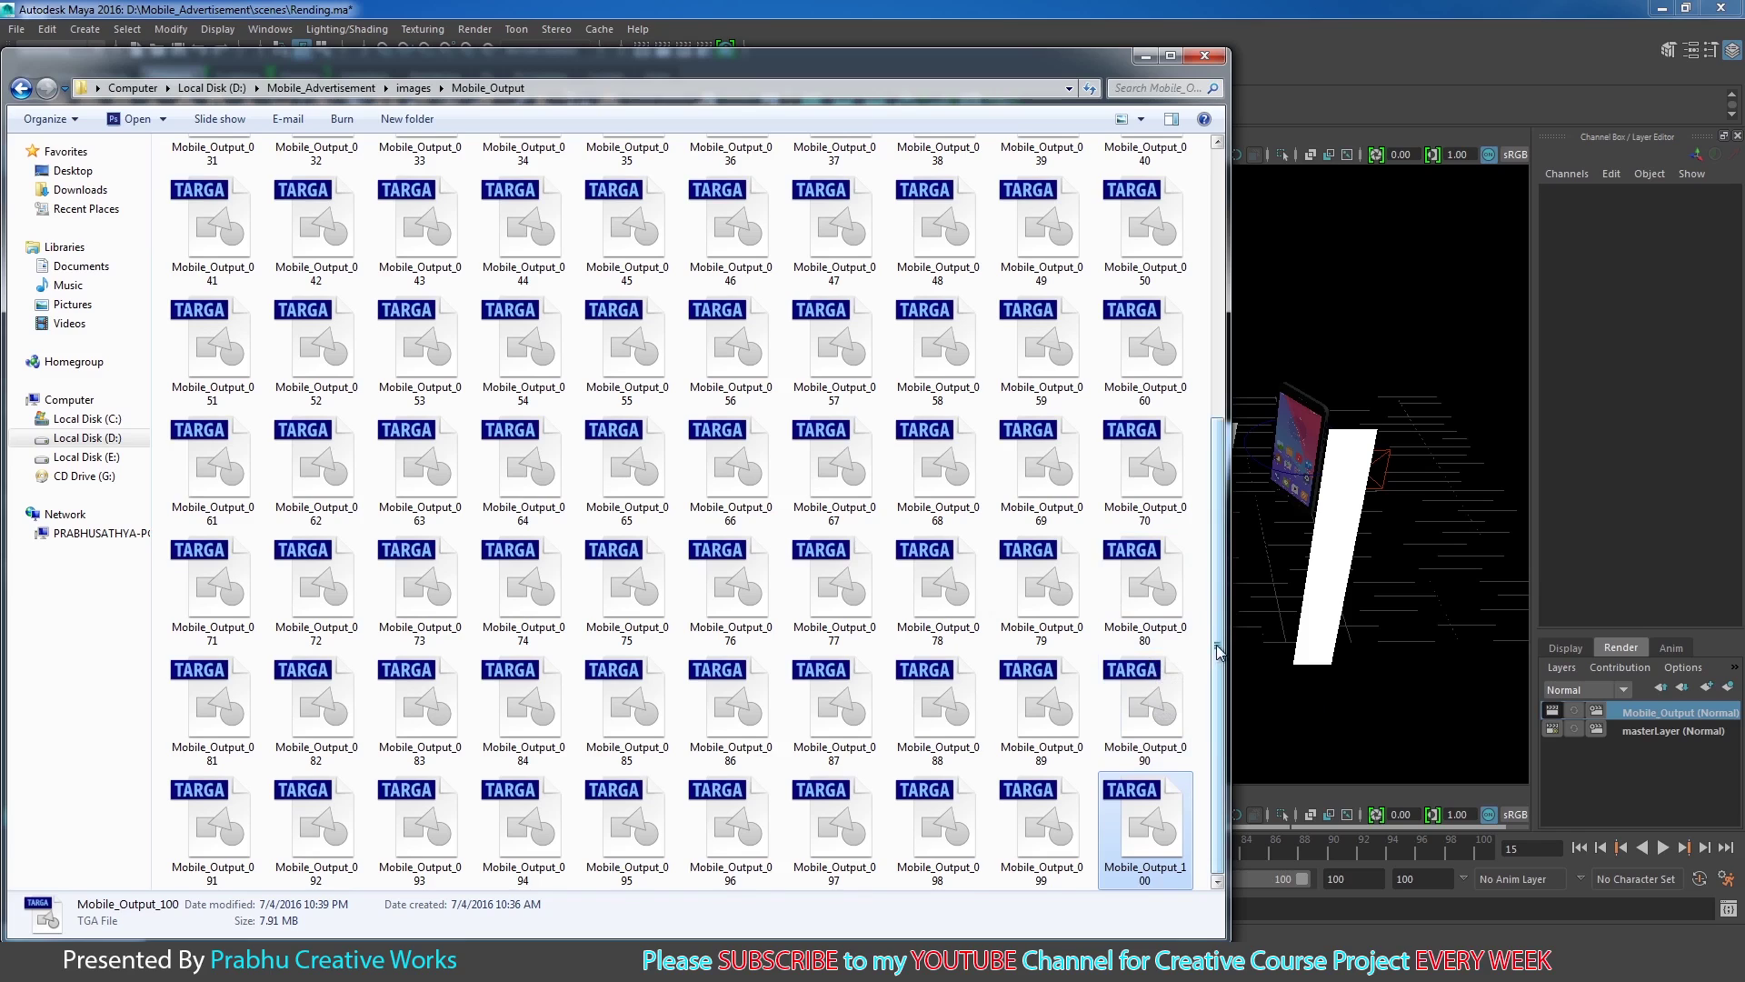
drag(1219, 651, 1225, 338)
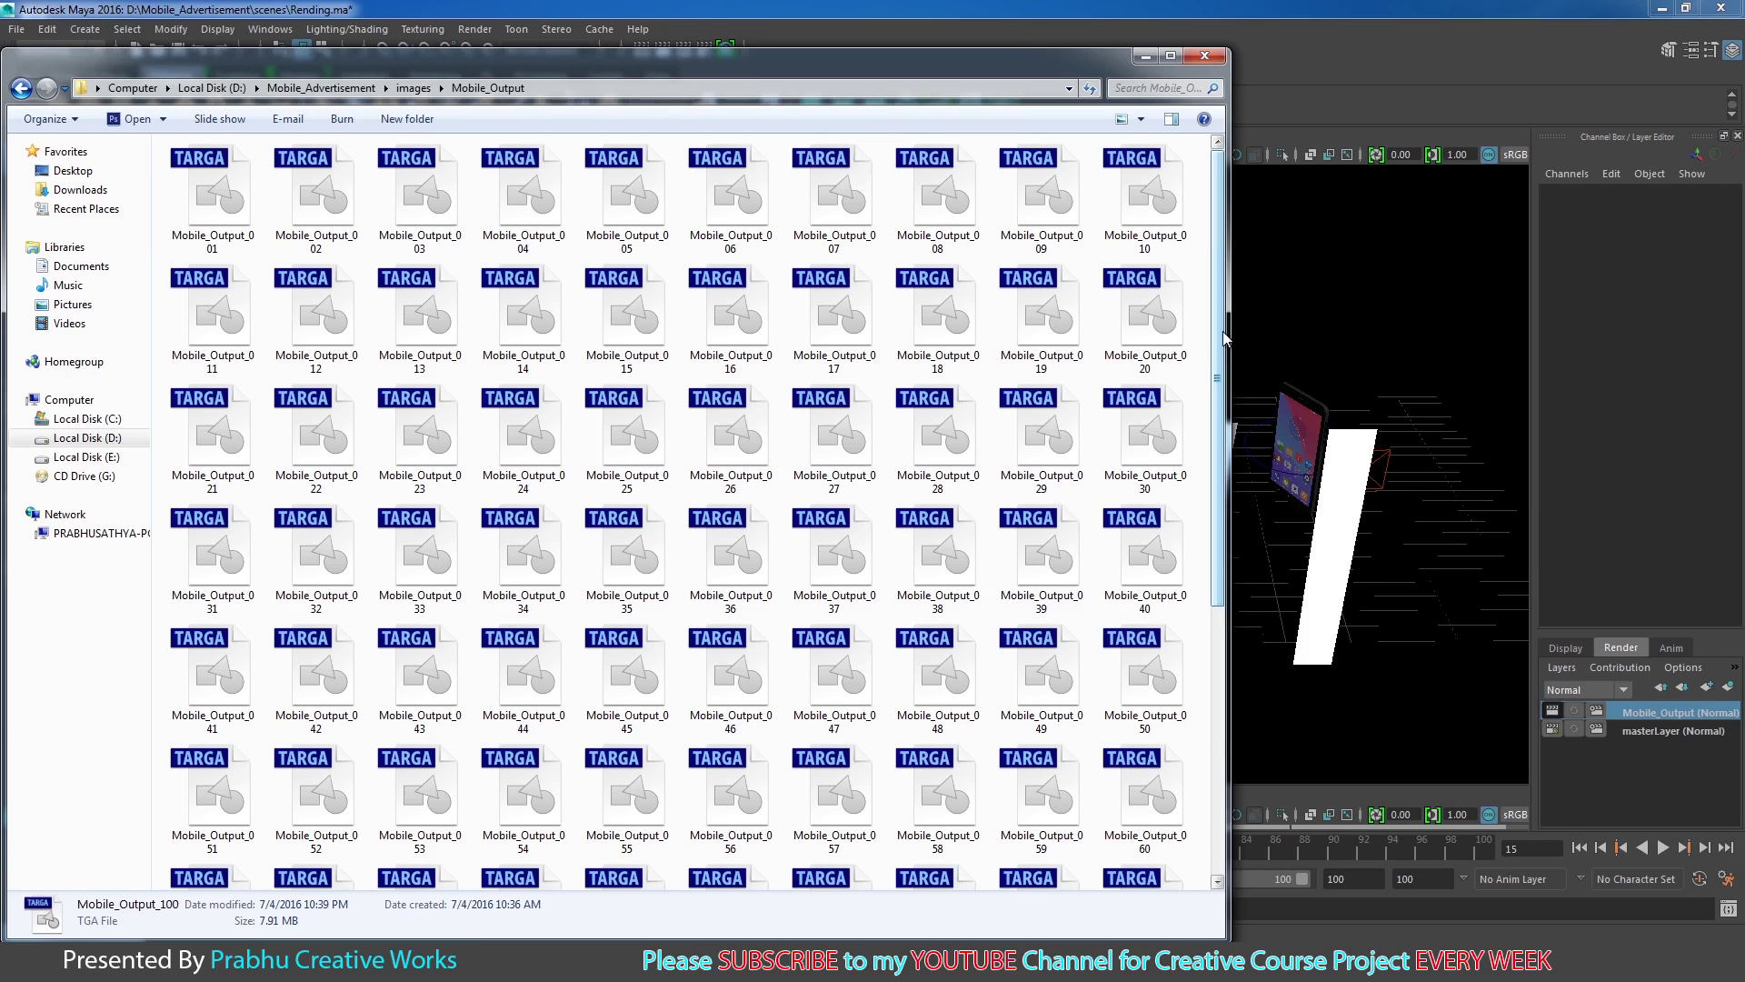
drag(1225, 338, 1227, 664)
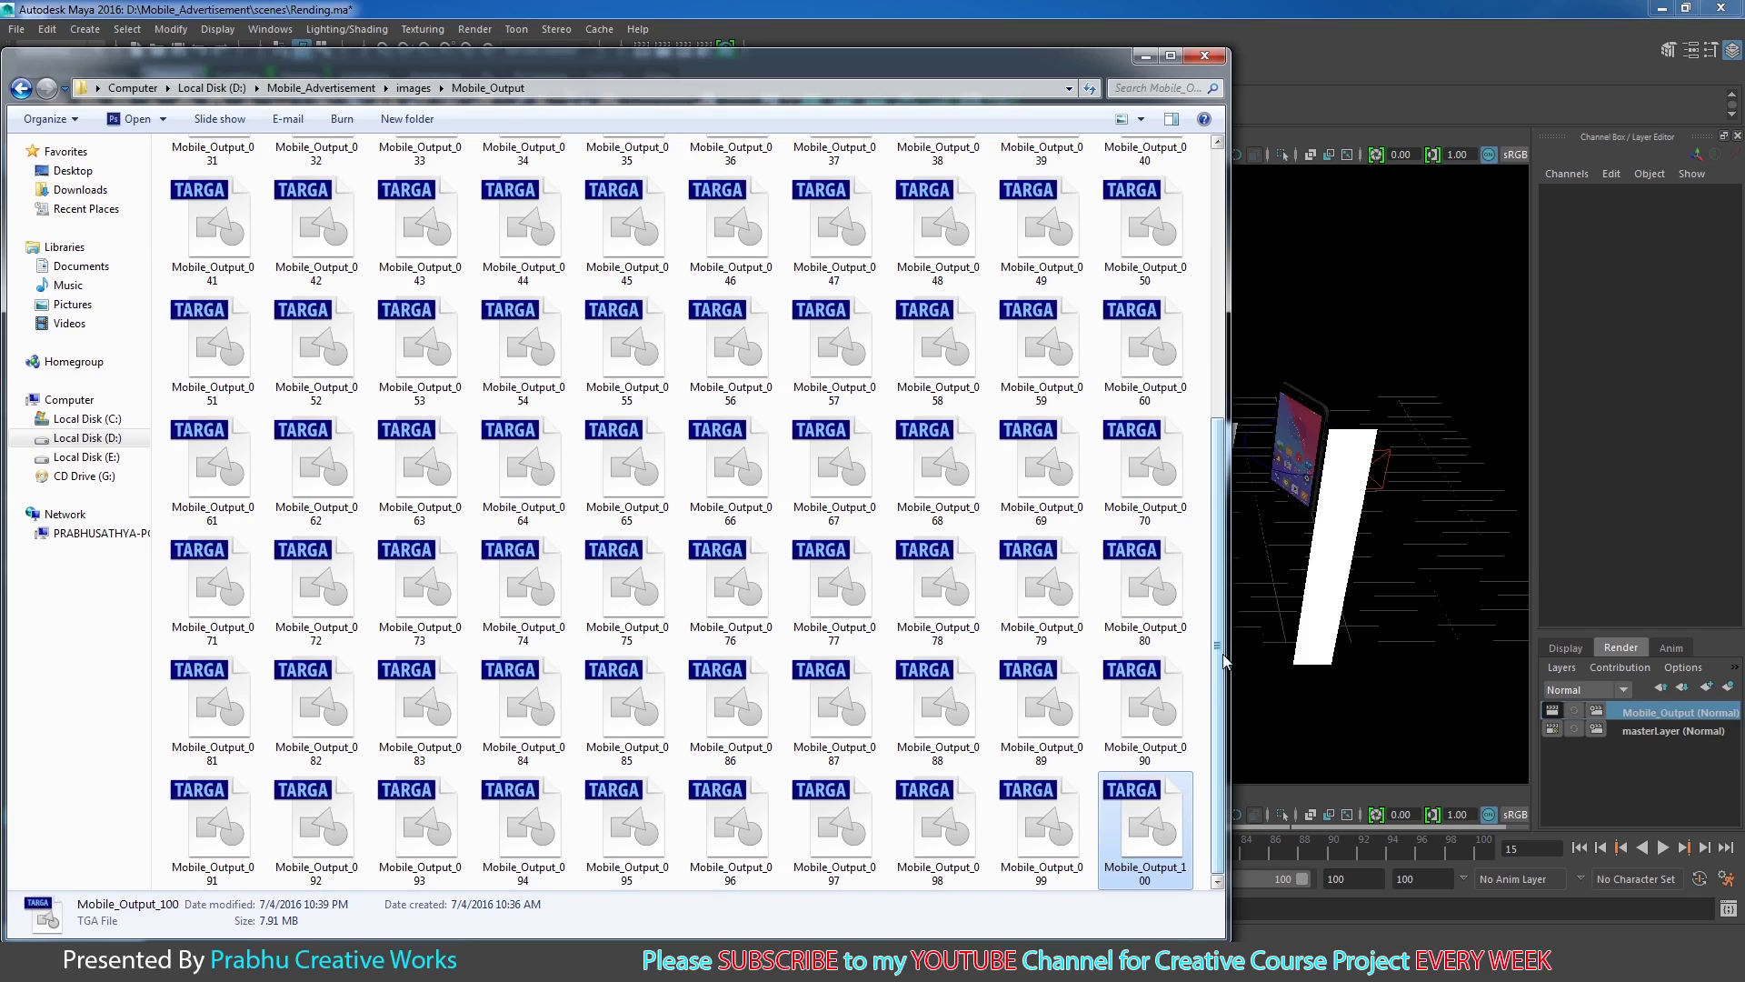
drag(1223, 661, 1224, 375)
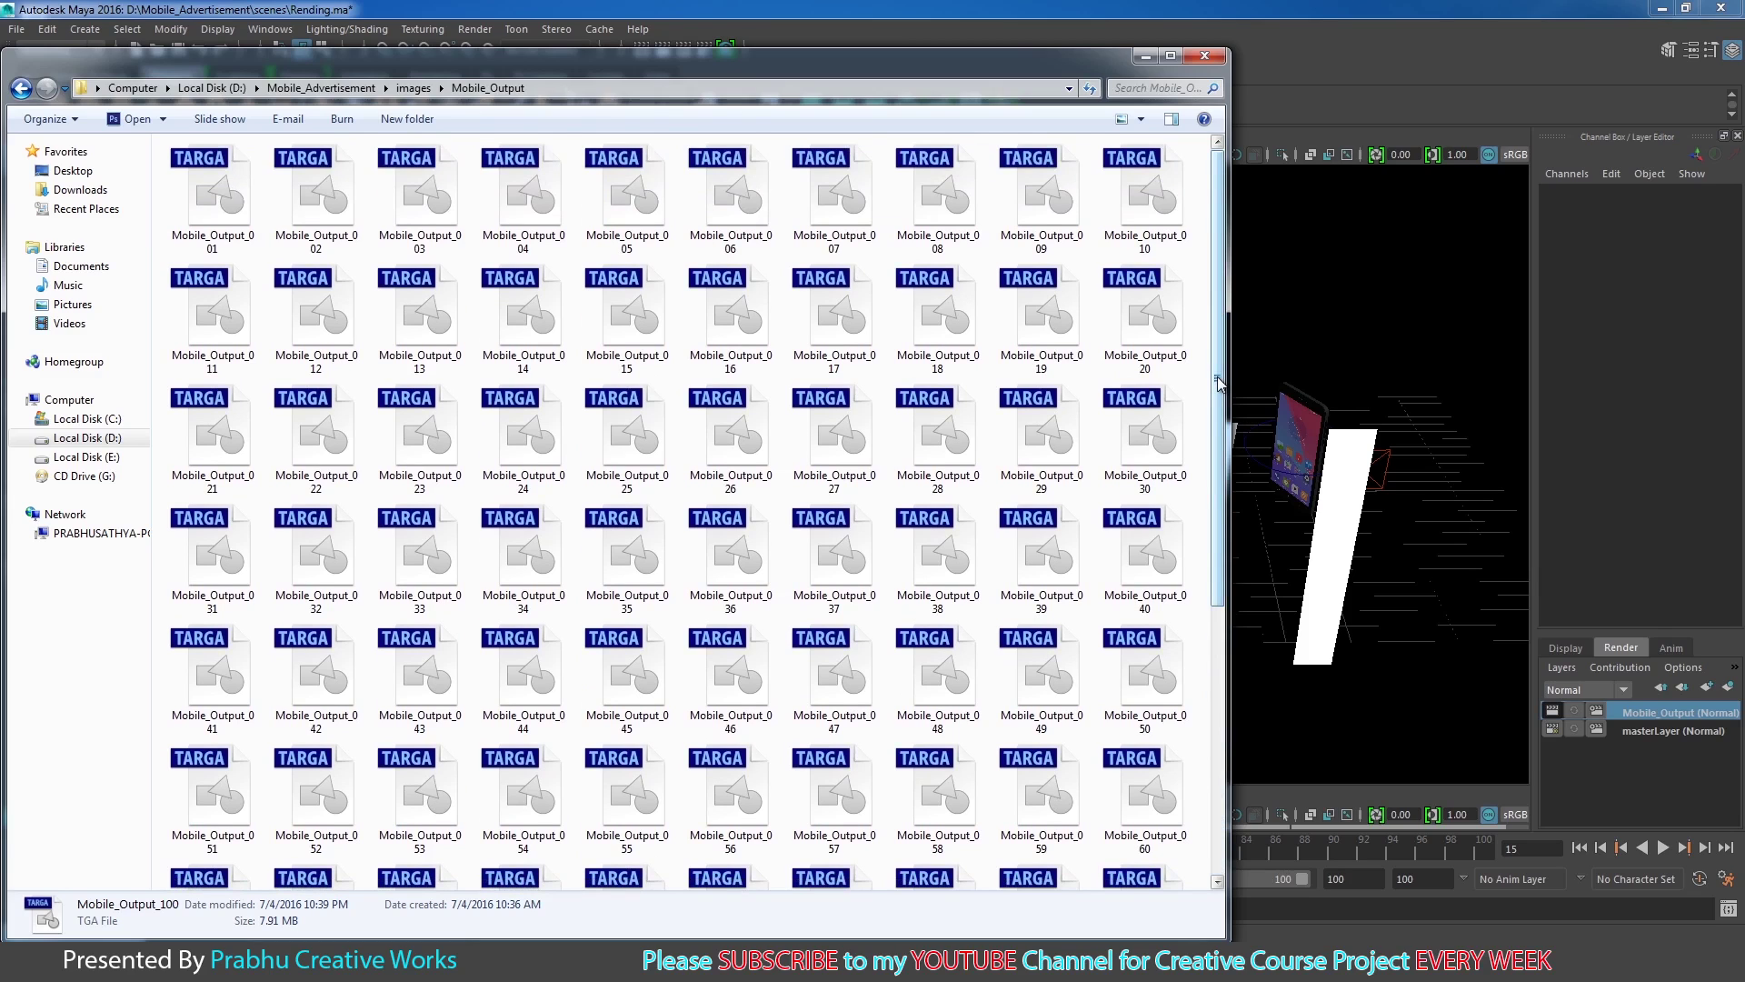
drag(1220, 382, 1247, 725)
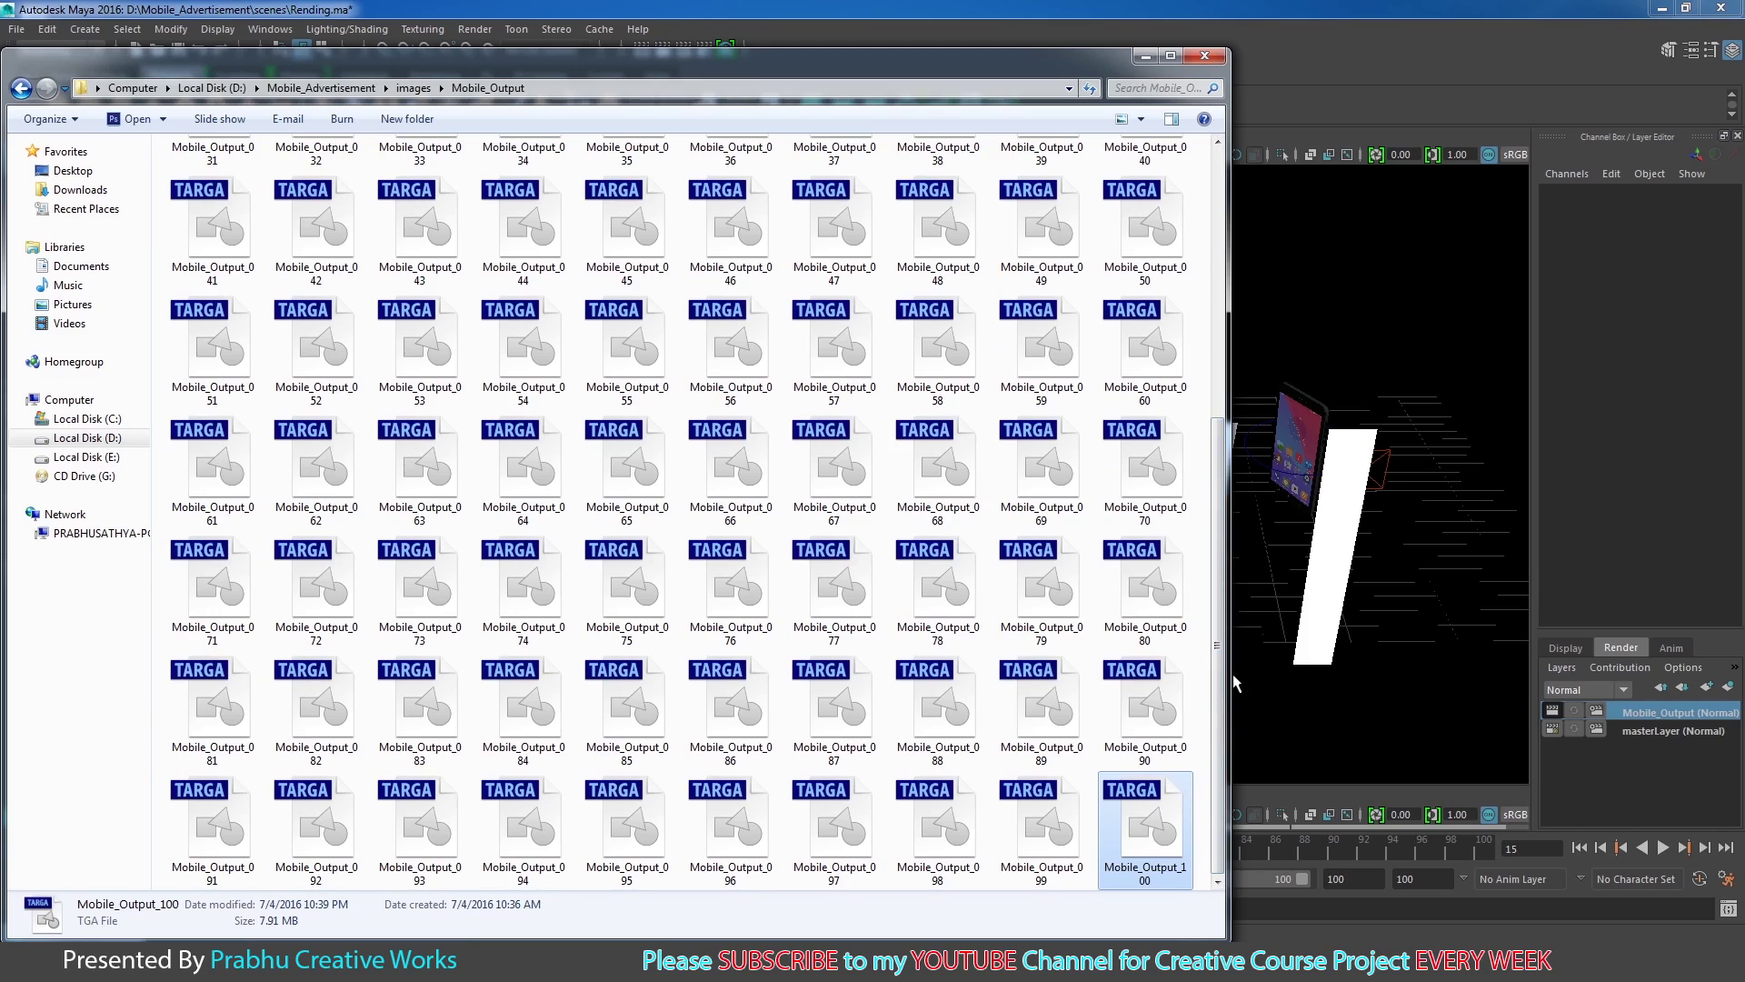